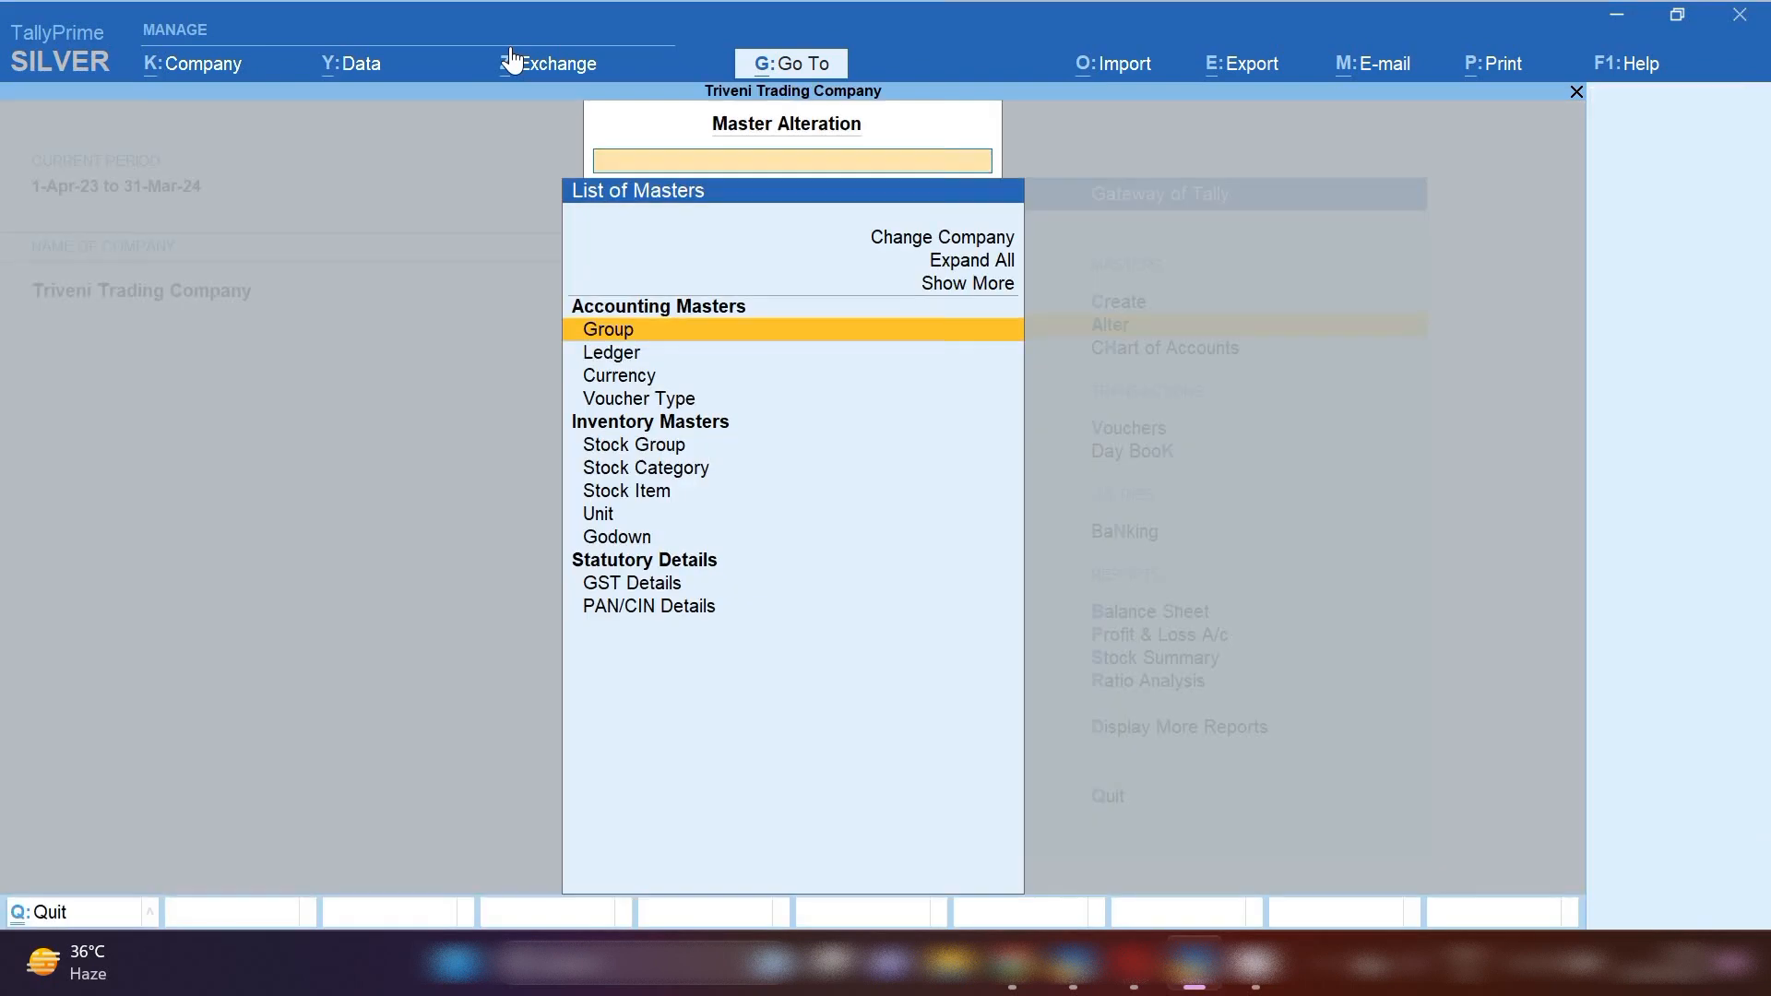
Step: Open the Bank Charges ledger from the ledger masters for alteration
key(Down)
key(Return)
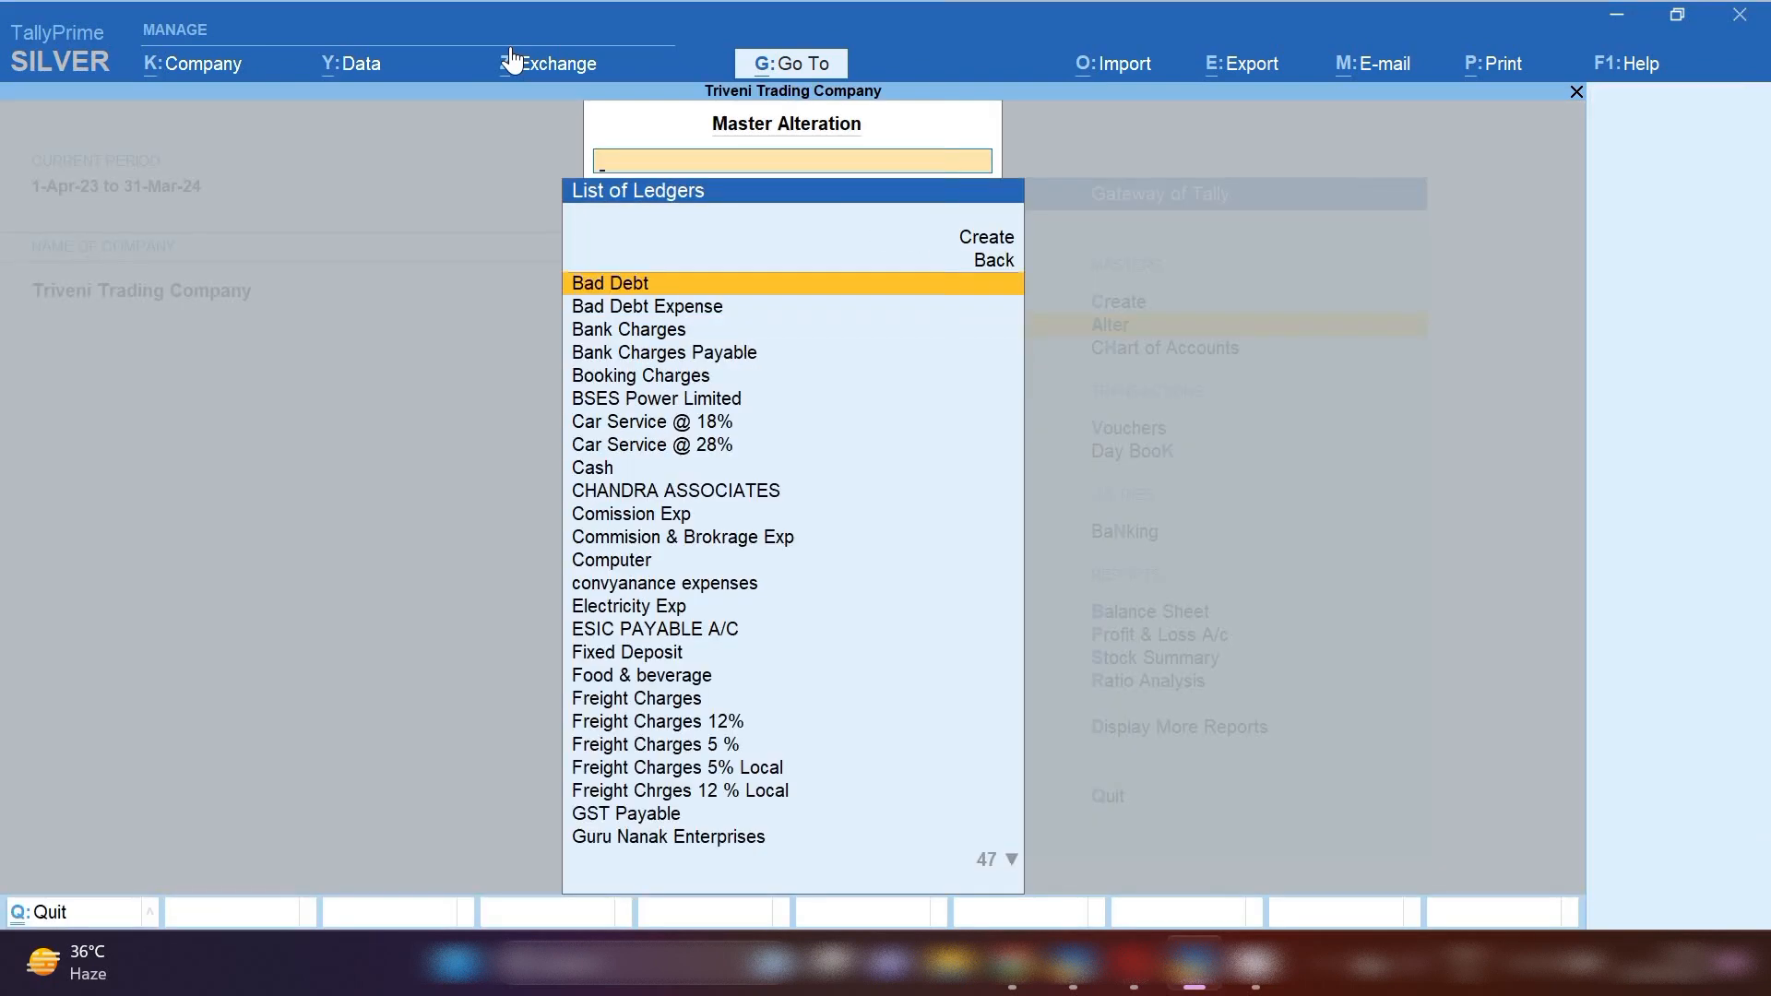
text(Ba)
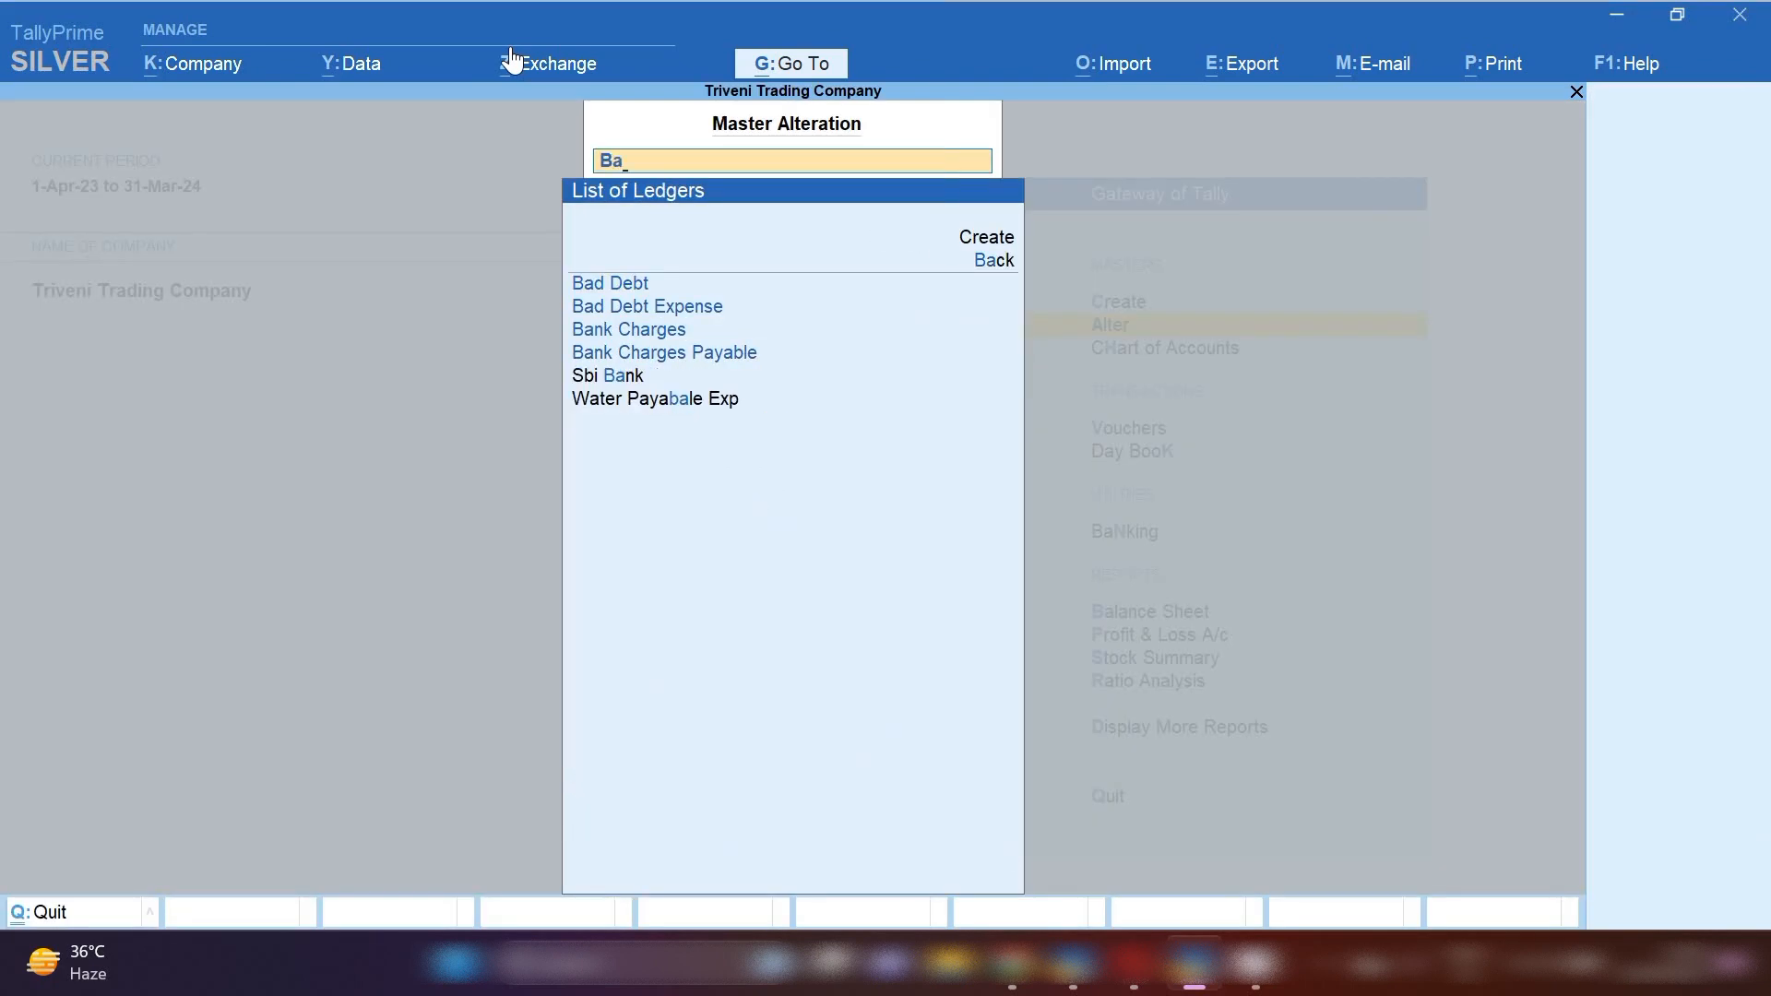
key(Down)
key(Down)
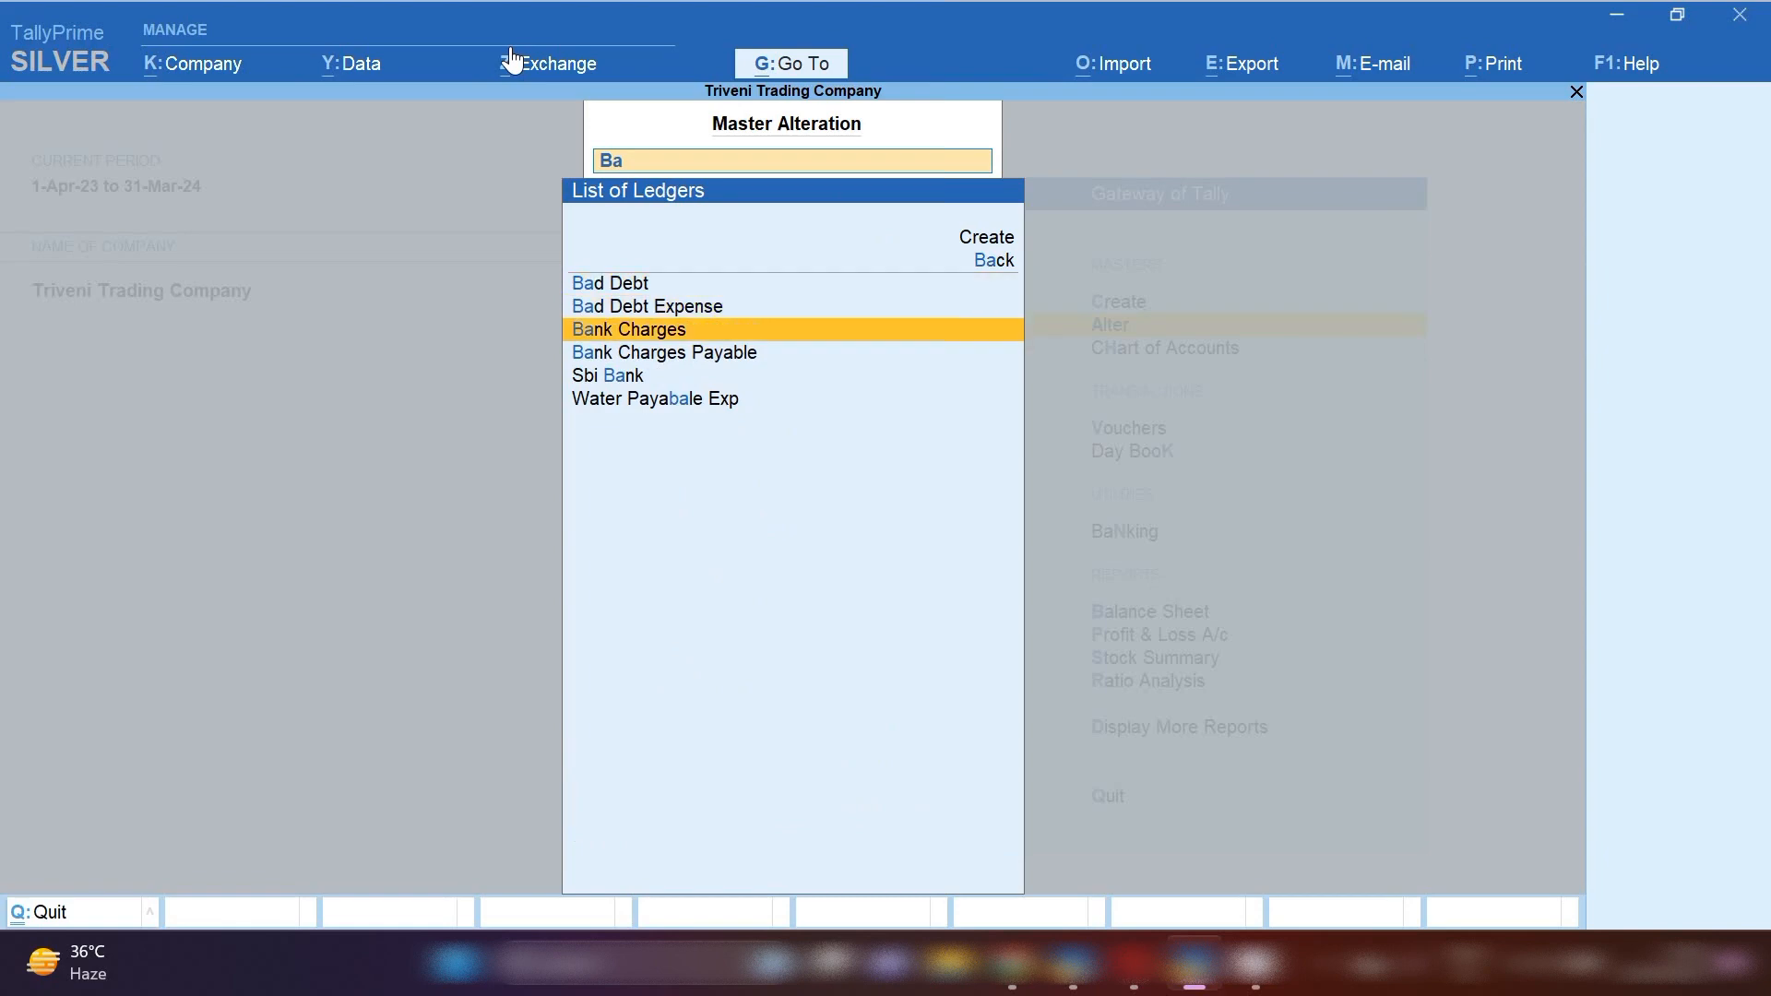
key(Return)
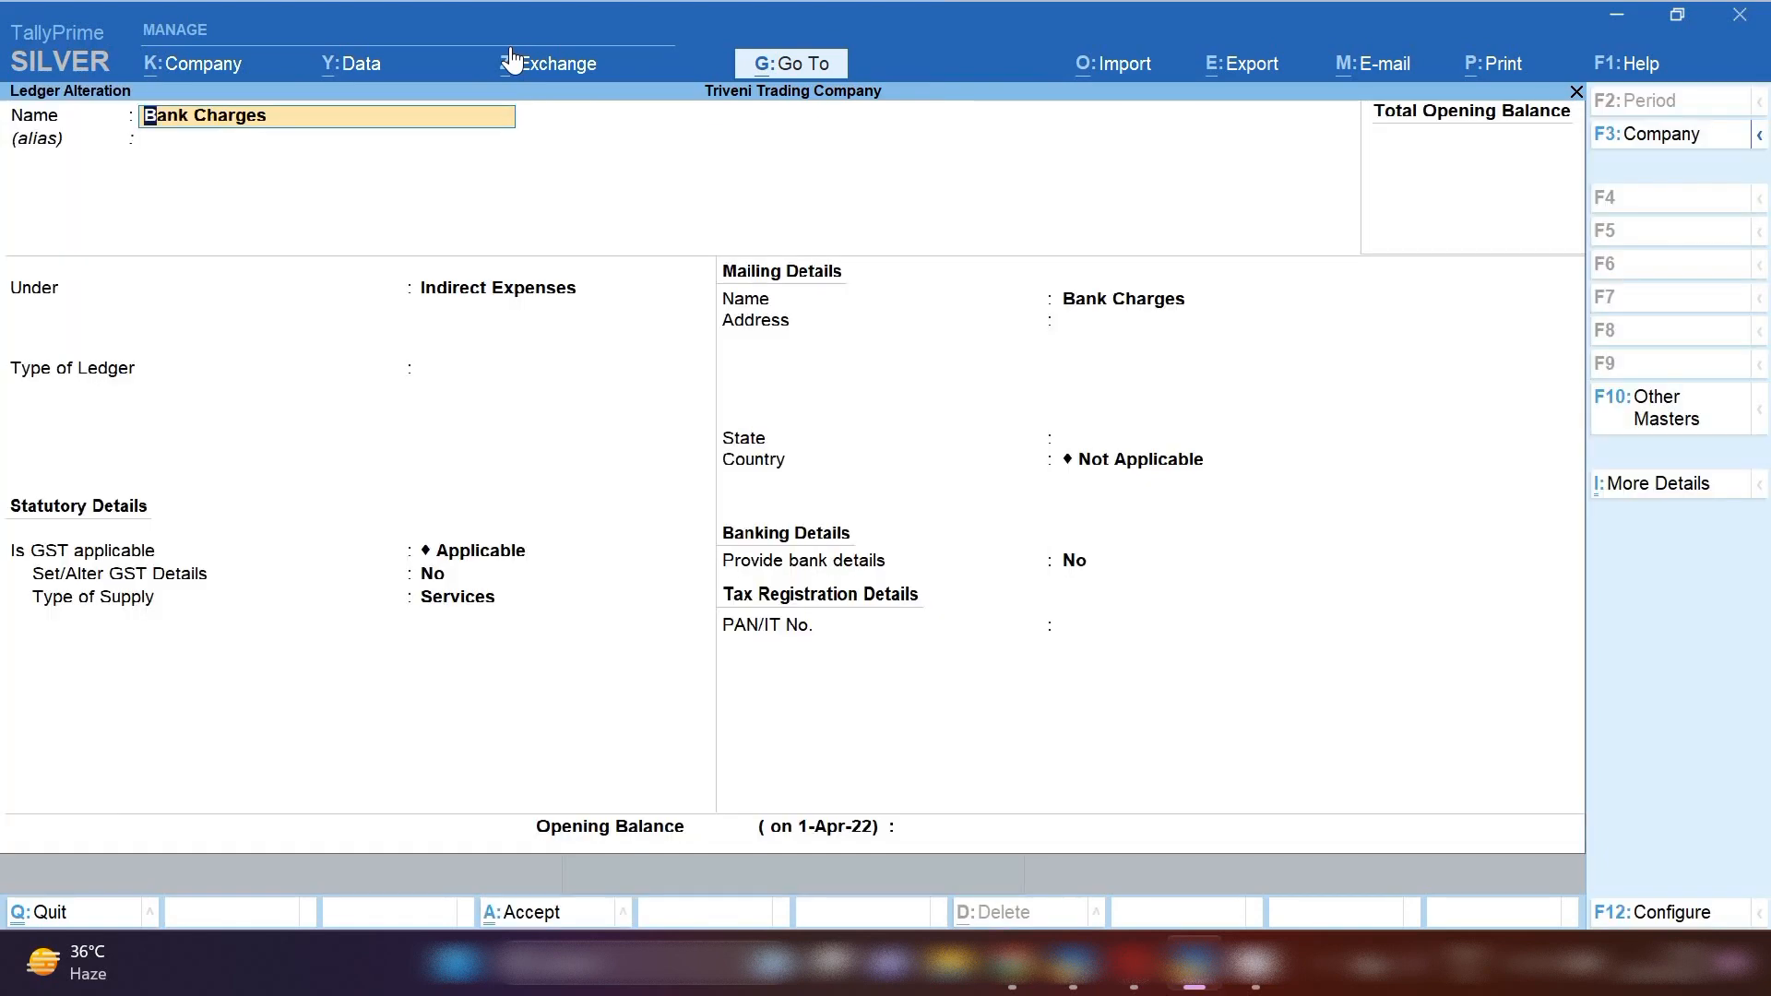
Step: Go through the Bank Charges ledger's parent group, type of ledger and GST applicability
key(Return)
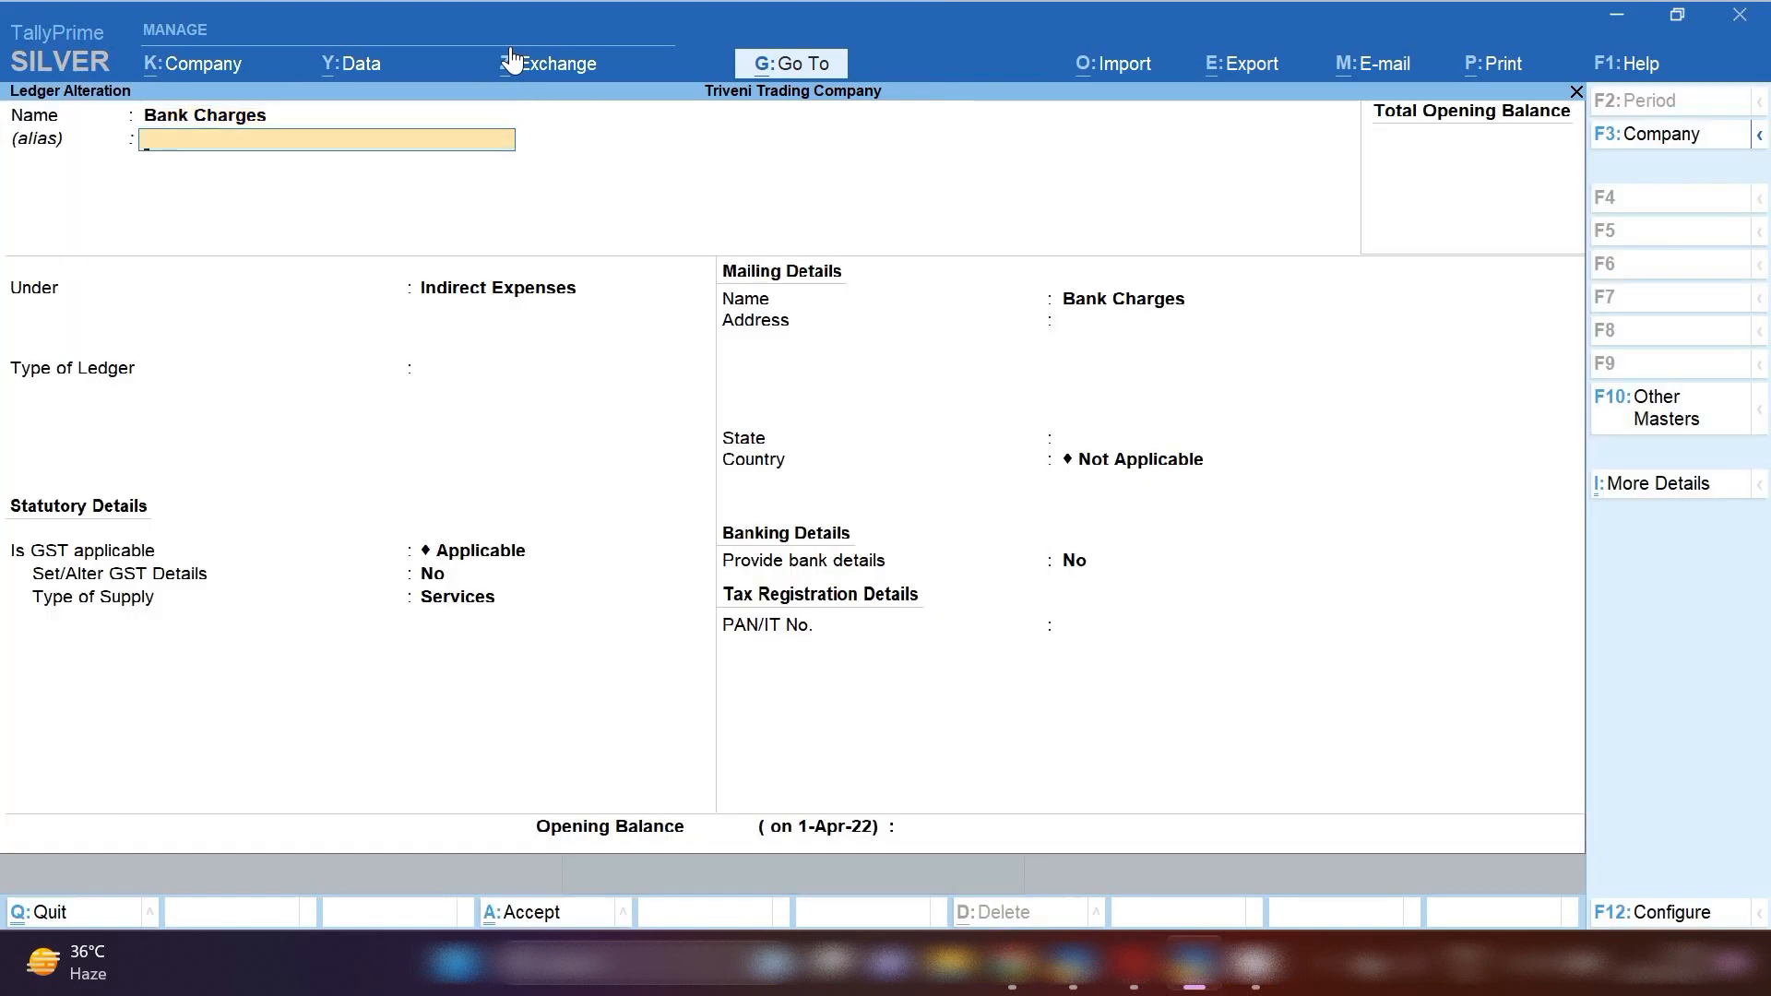
key(Return)
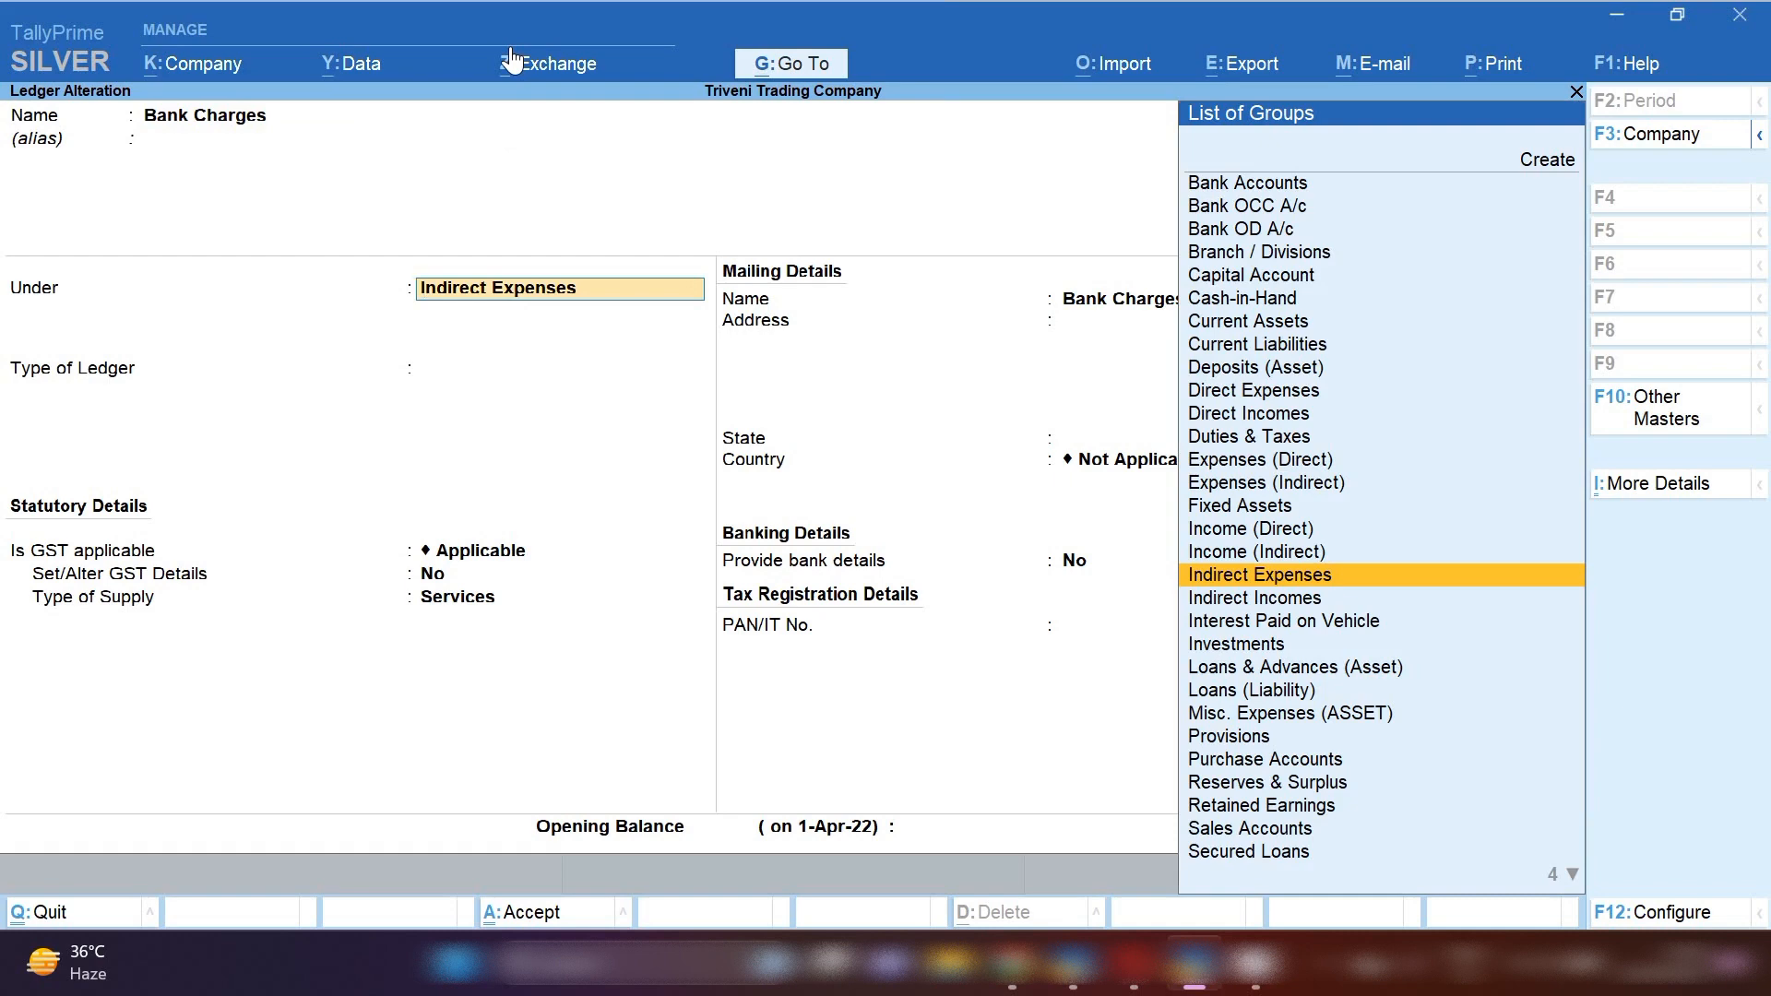
key(Return)
key(Return)
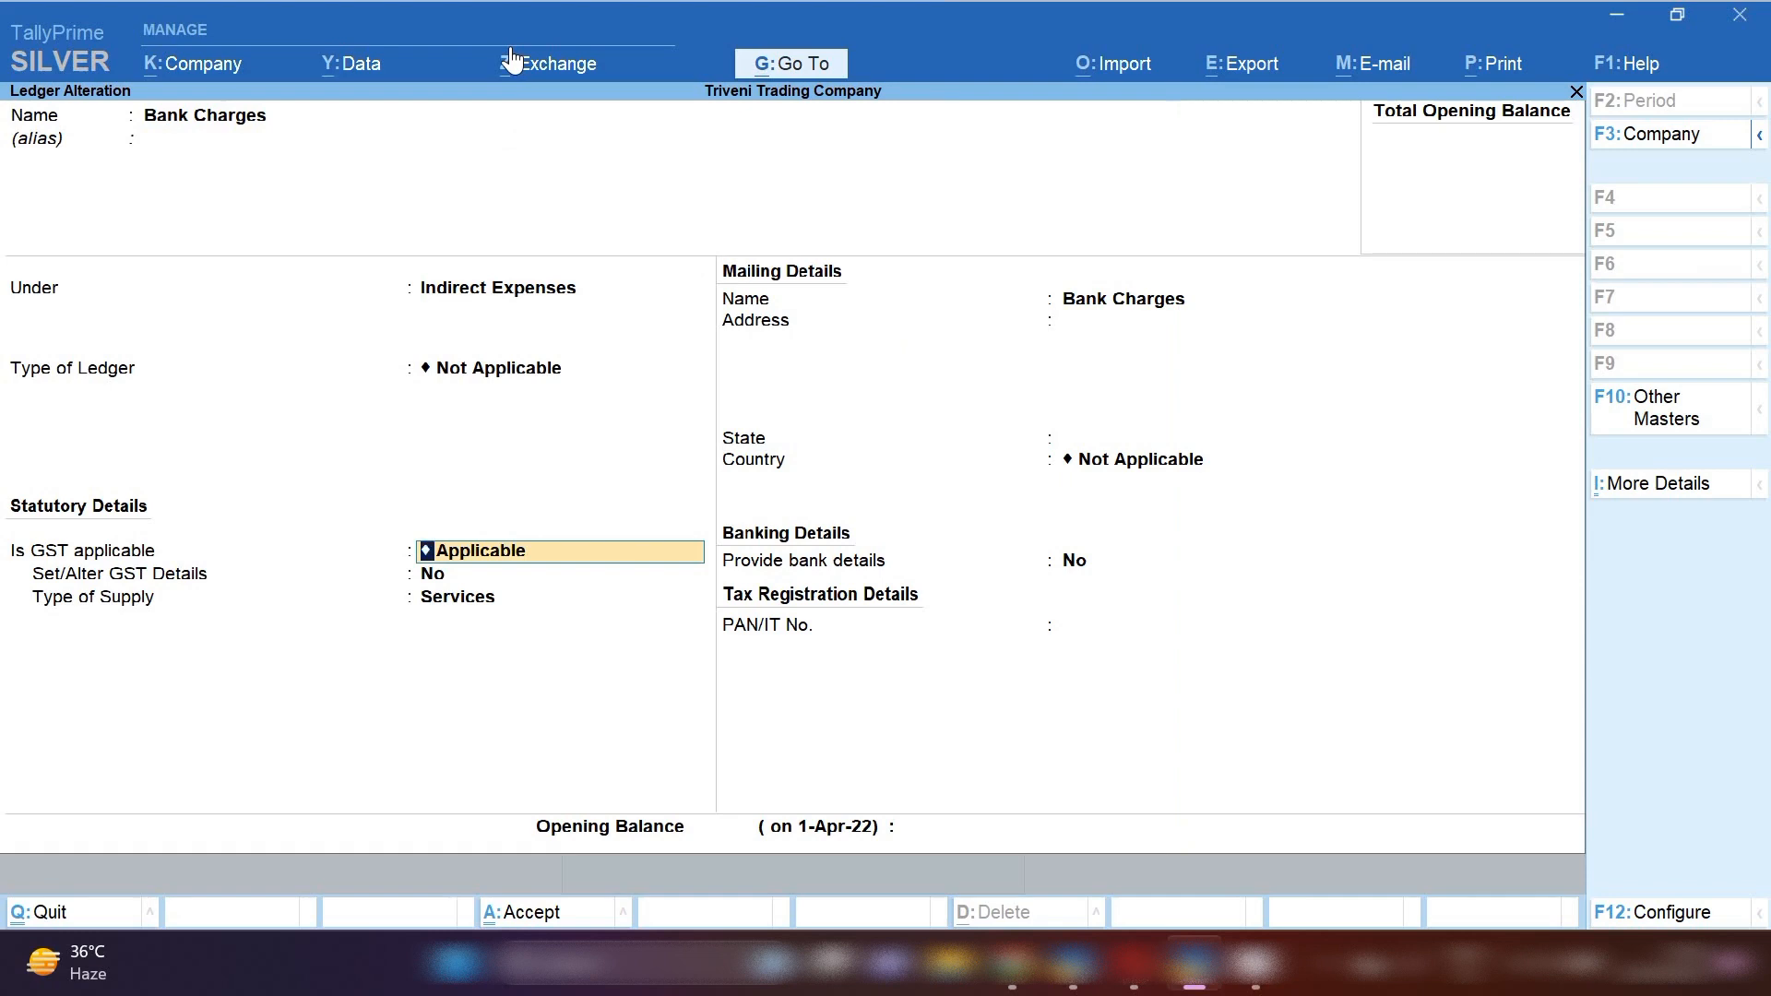
key(Return)
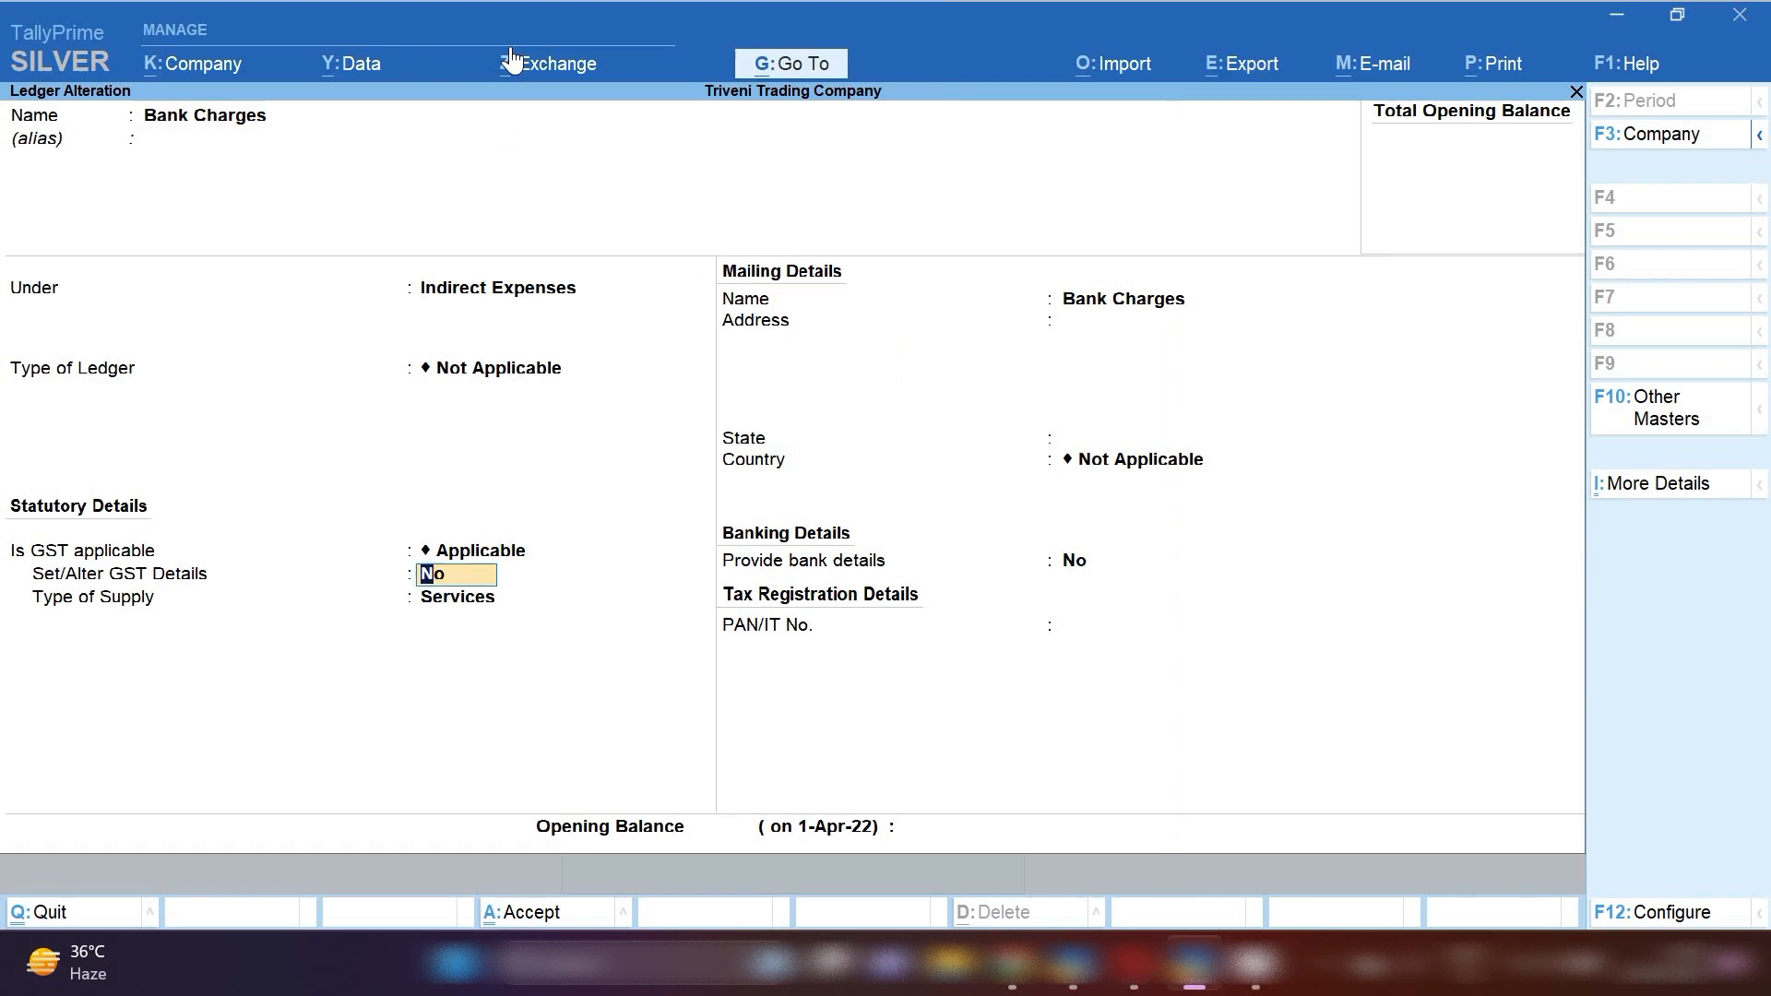
Step: Review the HSN/SAC code, nature of transaction and tax rates in the Bank Charges ledger's GST details, and quit without saving
text(y)
key(Return)
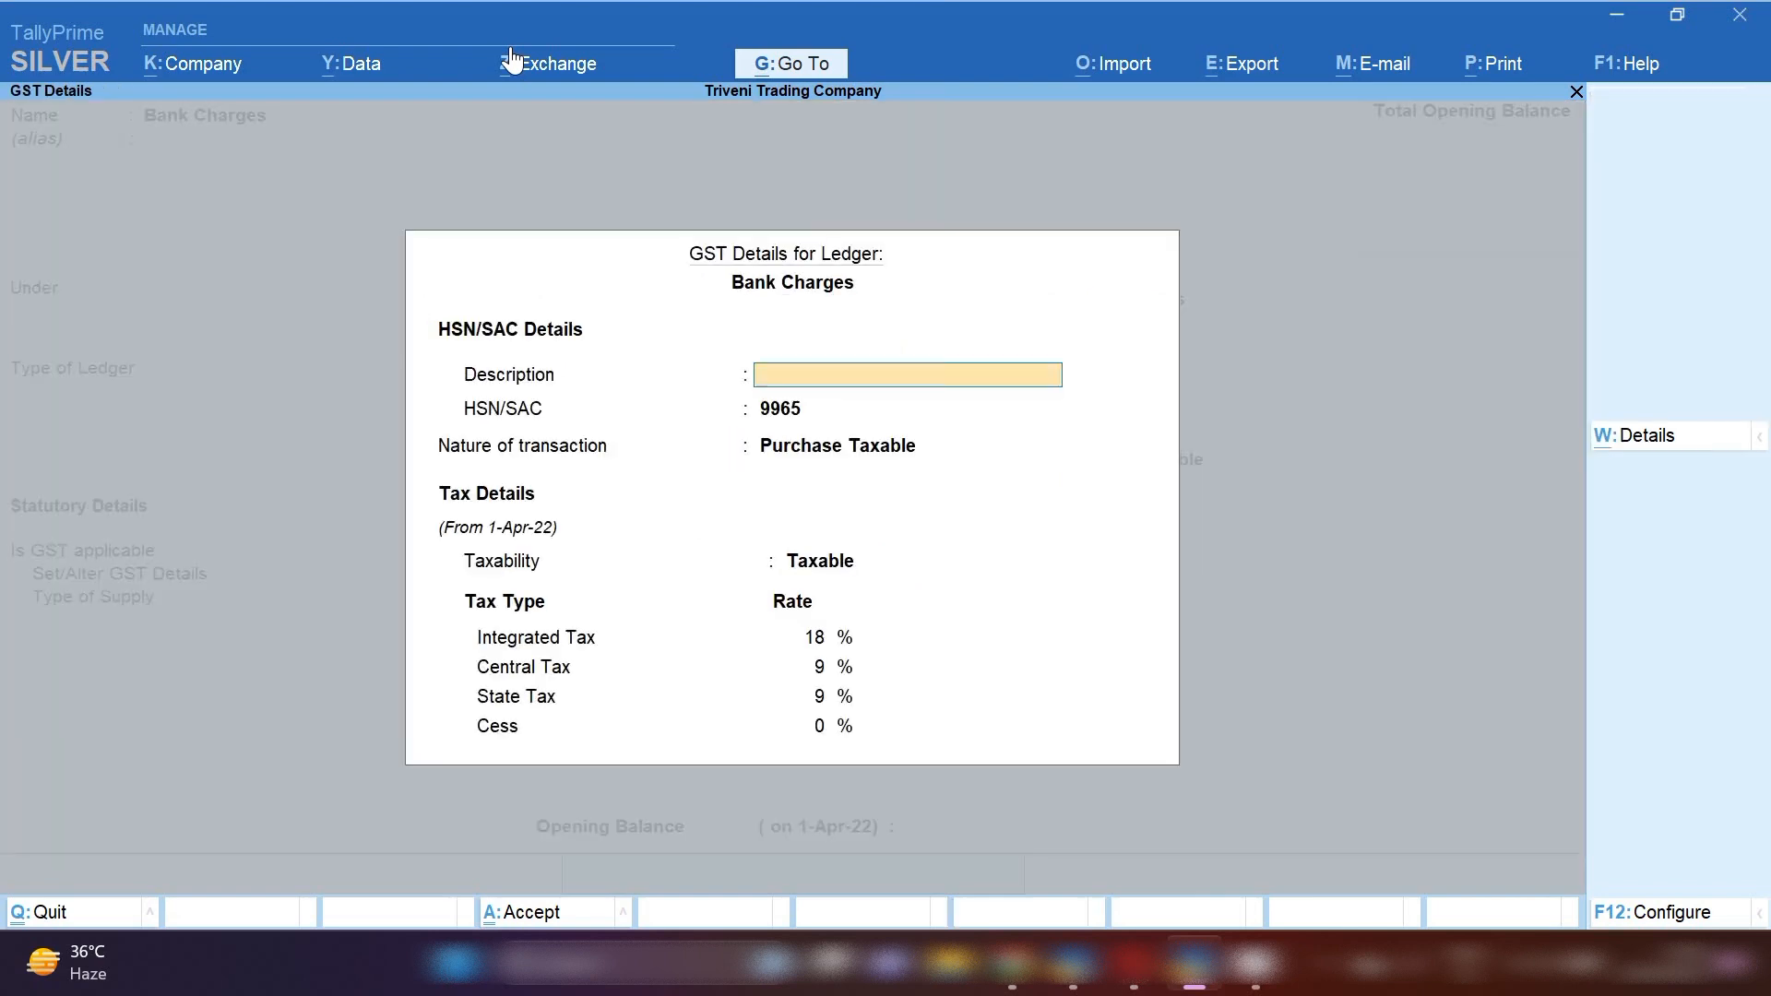
key(Return)
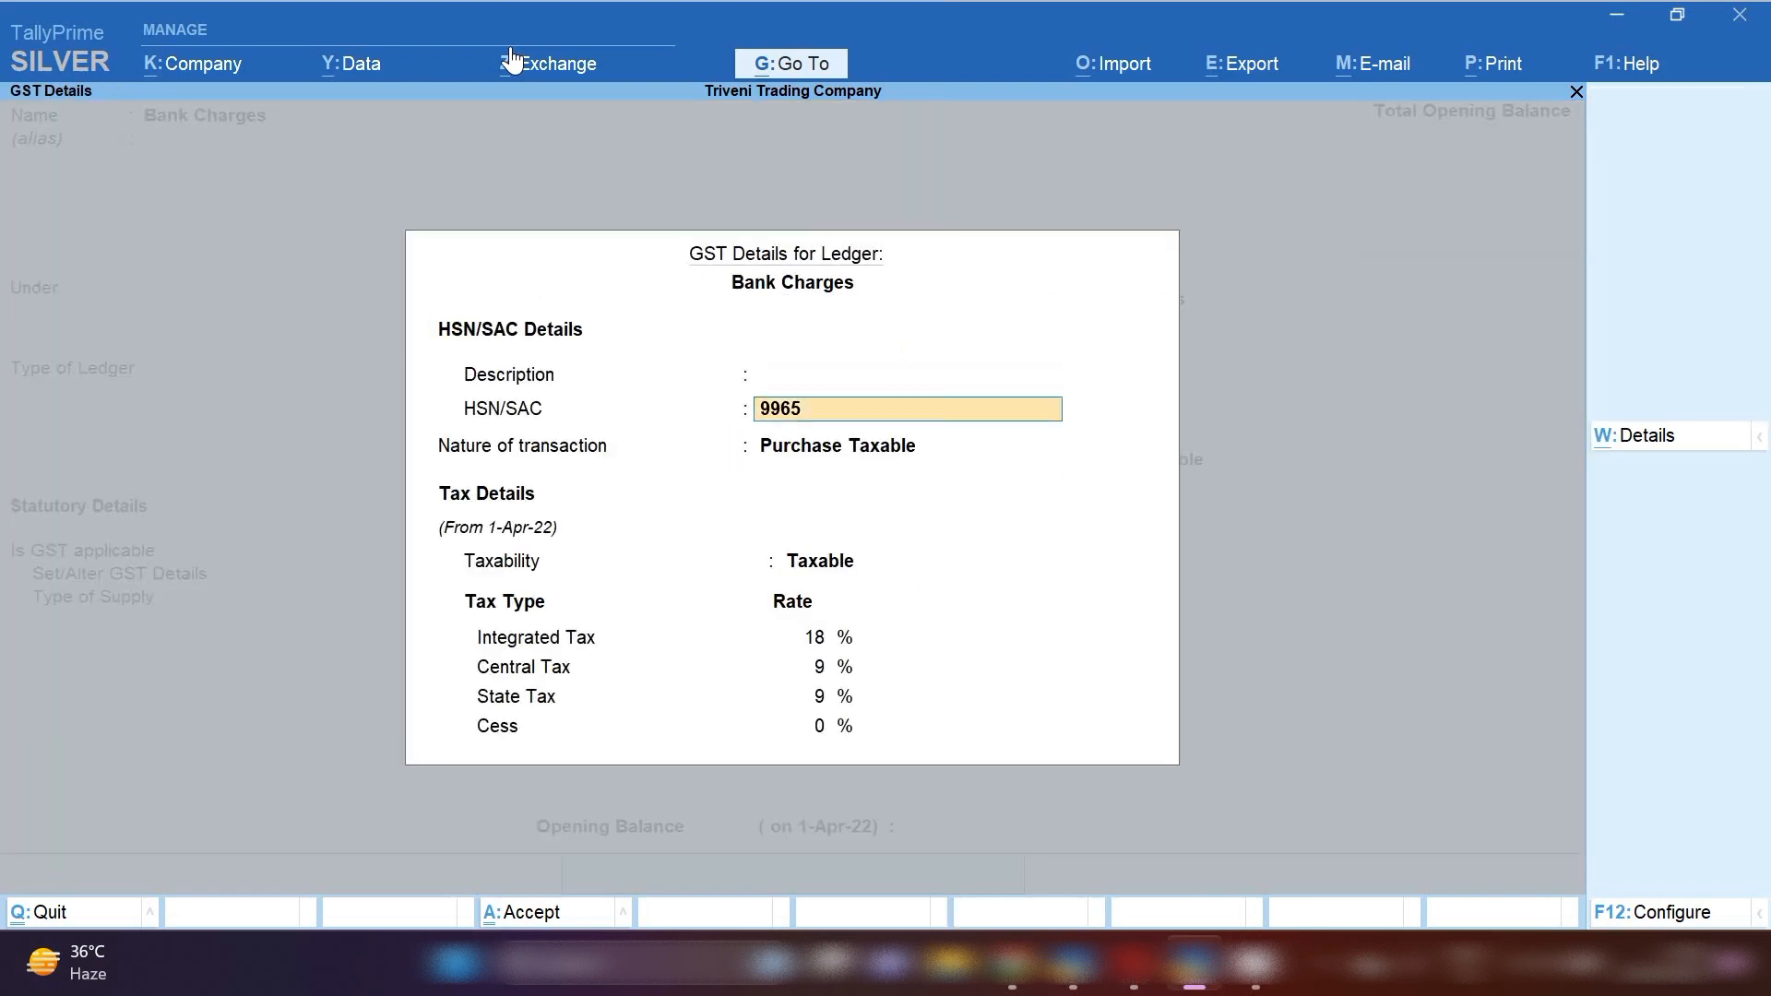
key(Return)
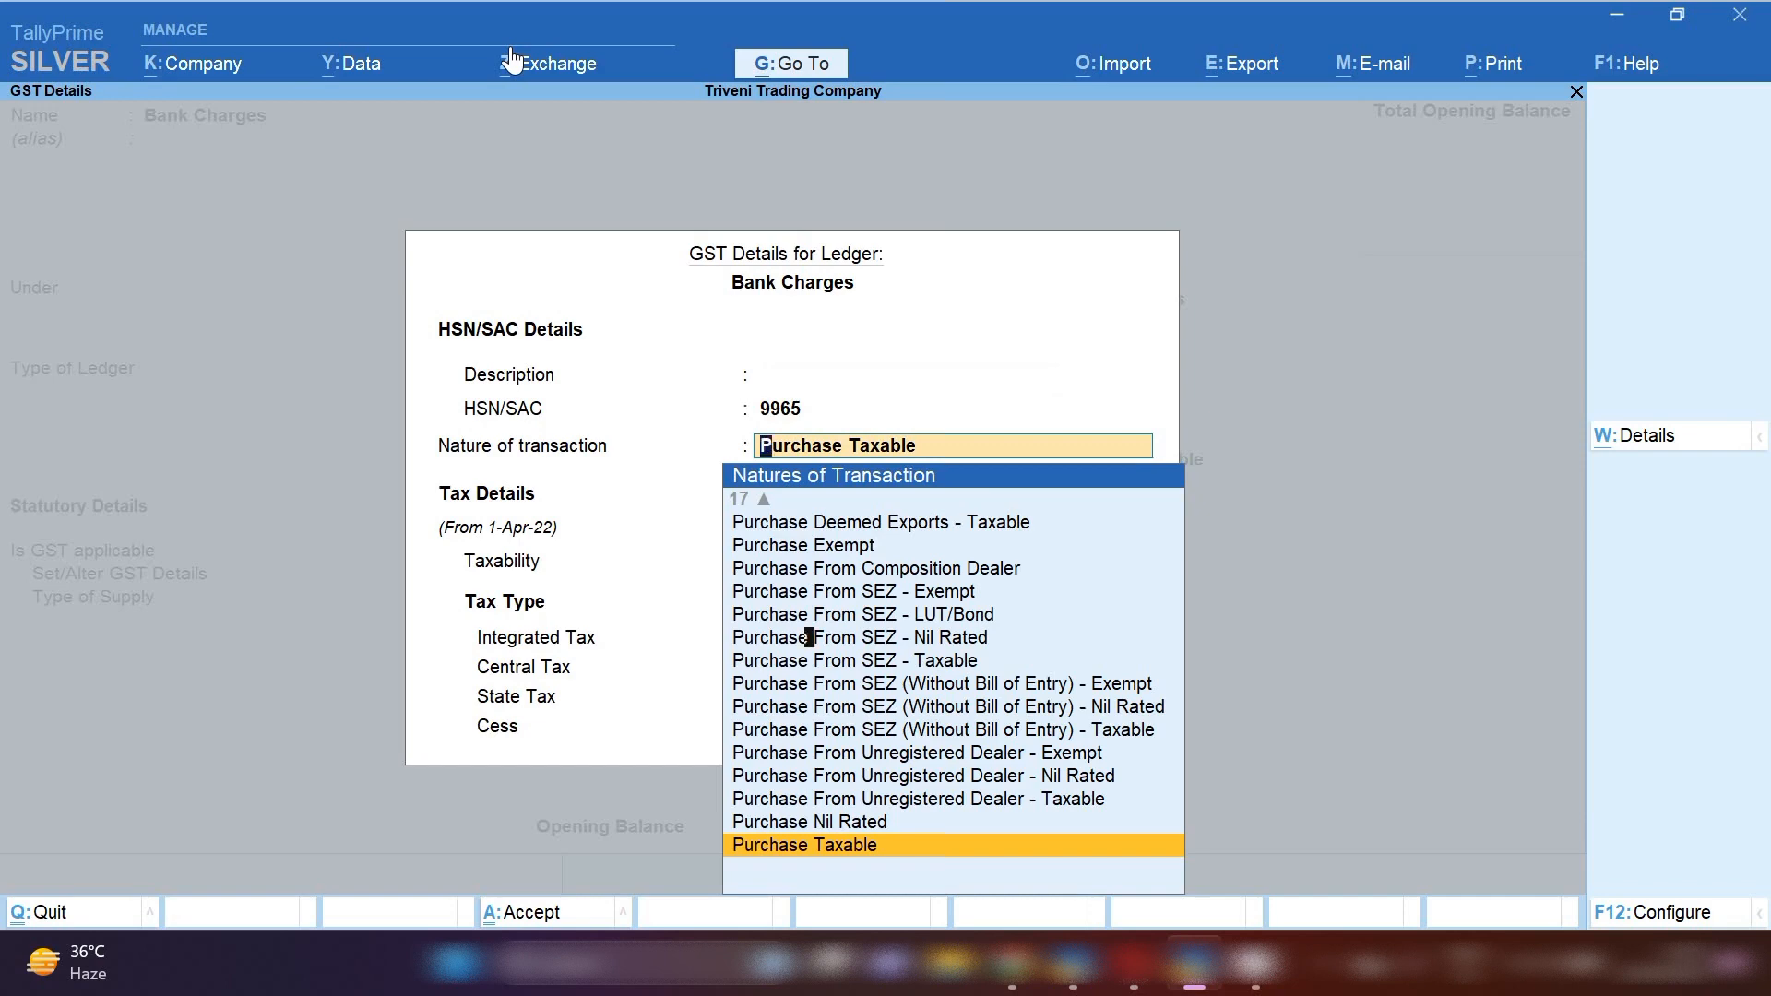
key(Return)
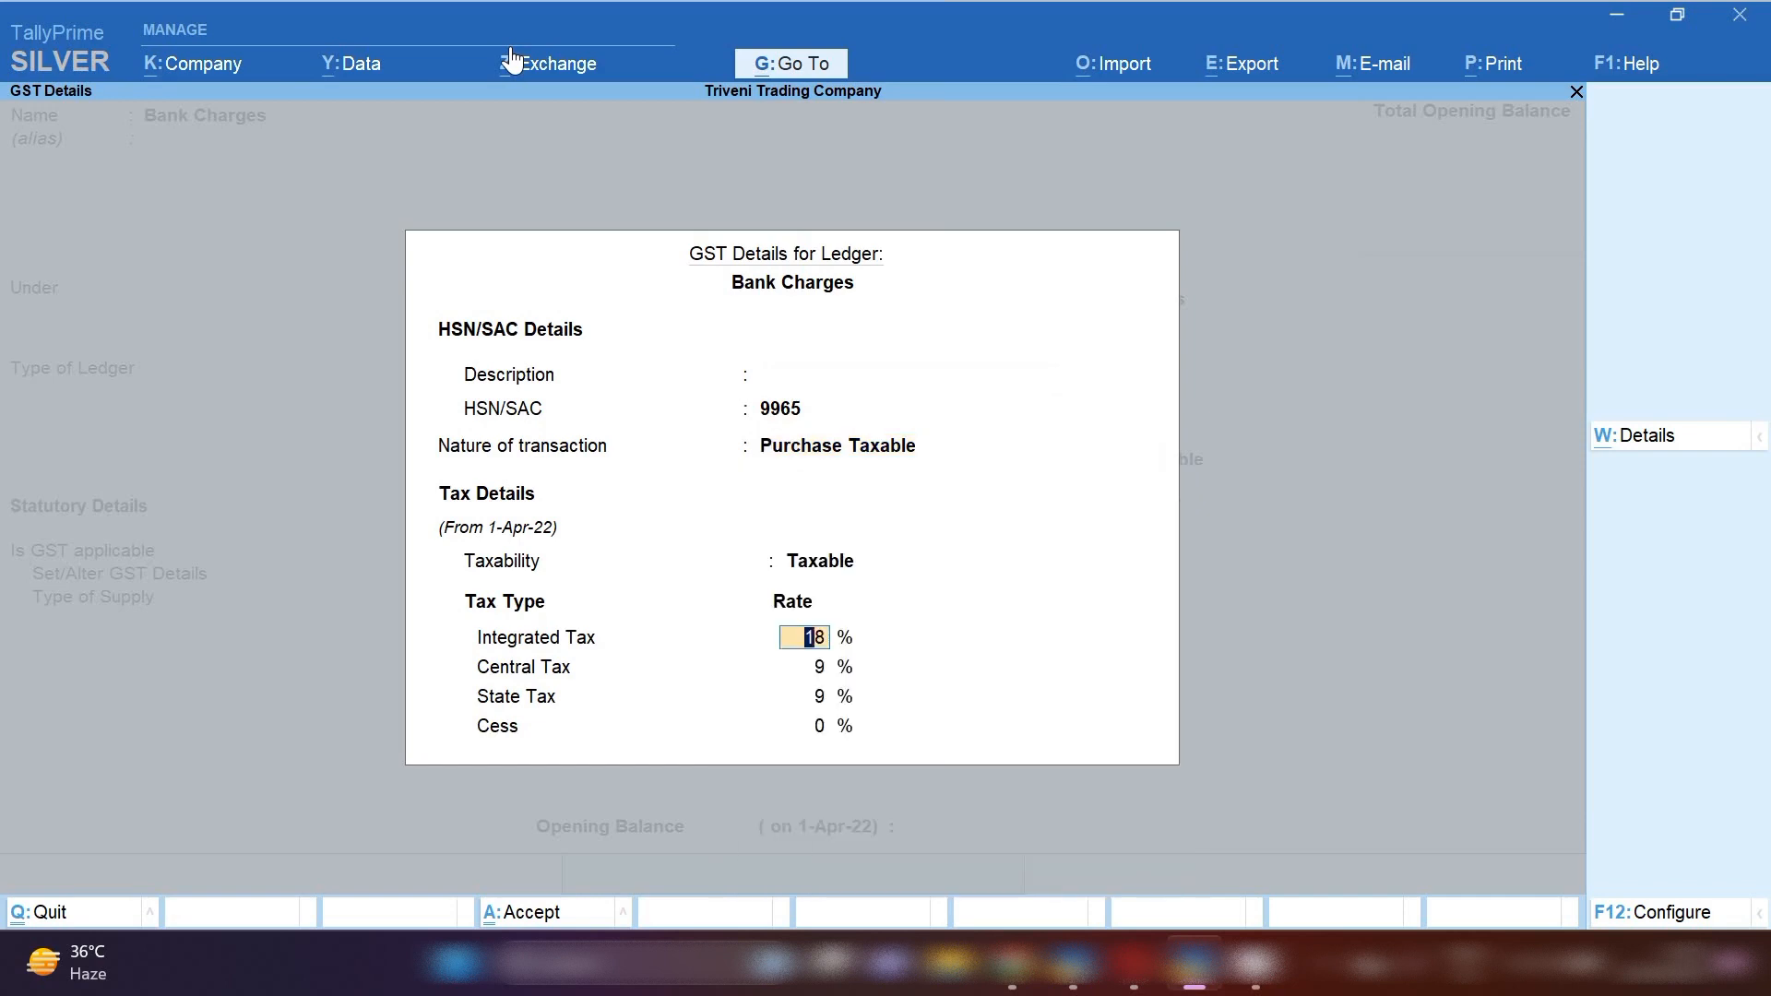
key(BackSpace)
key(Escape)
key(Escape)
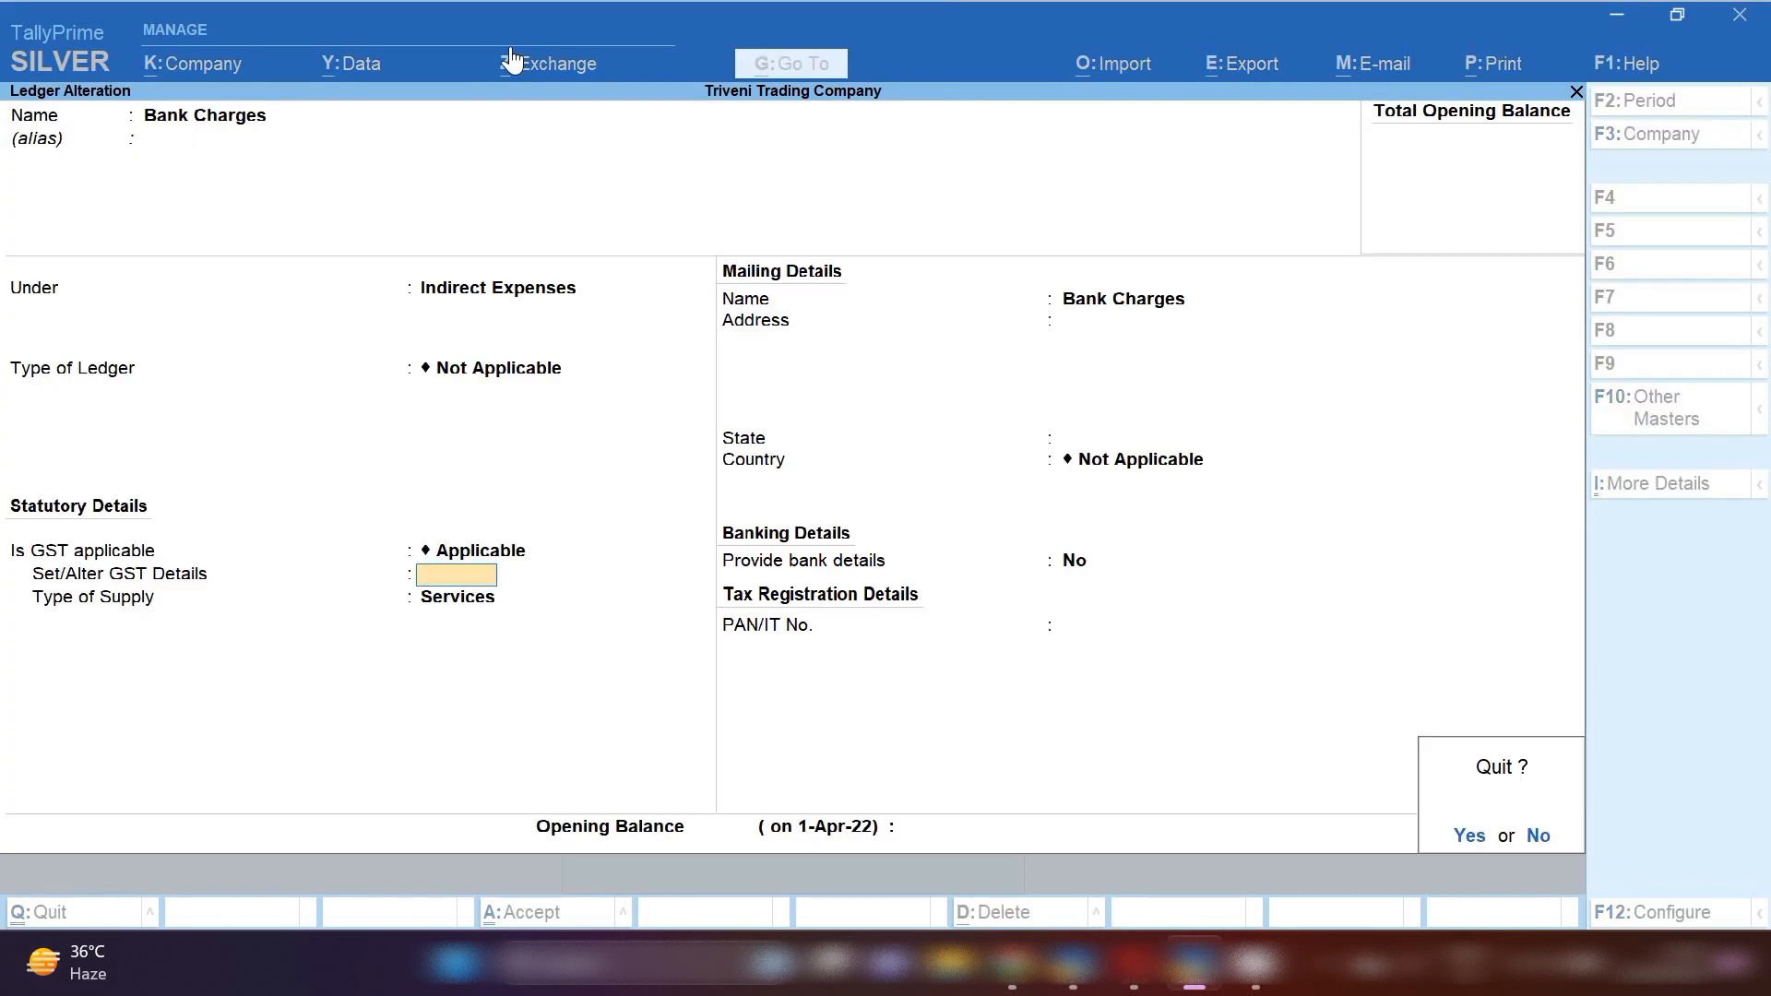
key(Return)
Step: Review the Sbi Bank ledger's group and bank configuration, and quit without changing it
text(Sbi)
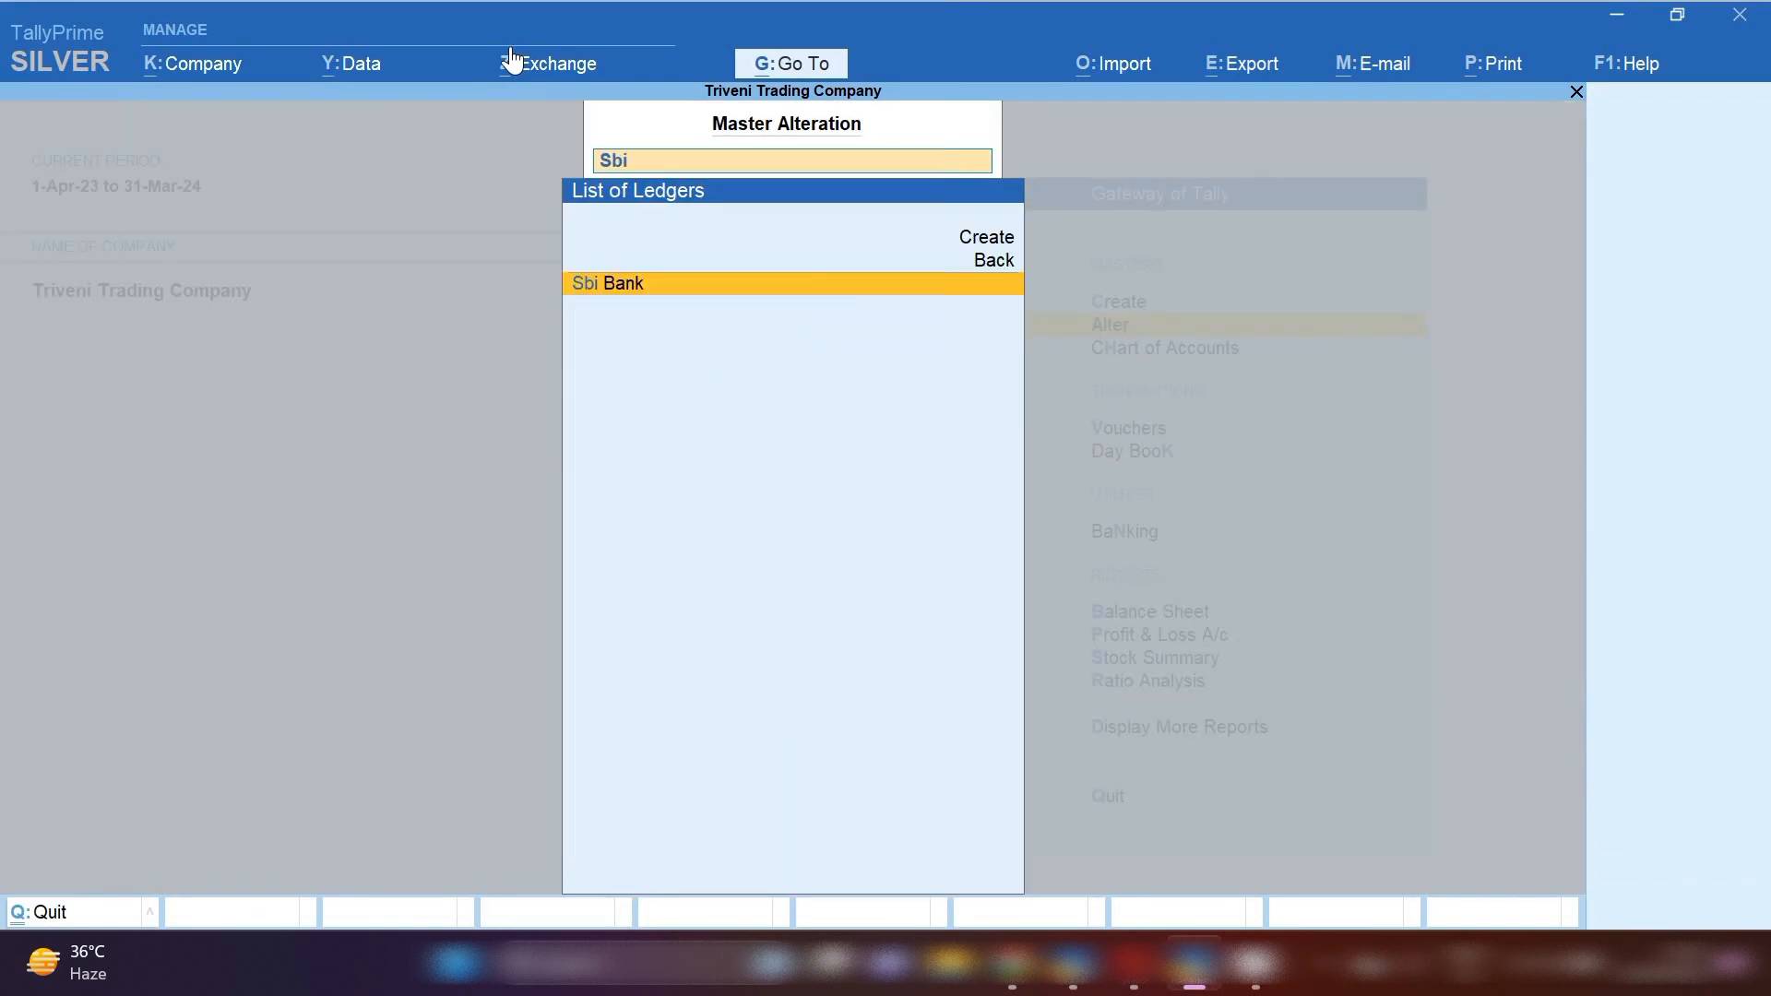
key(Return)
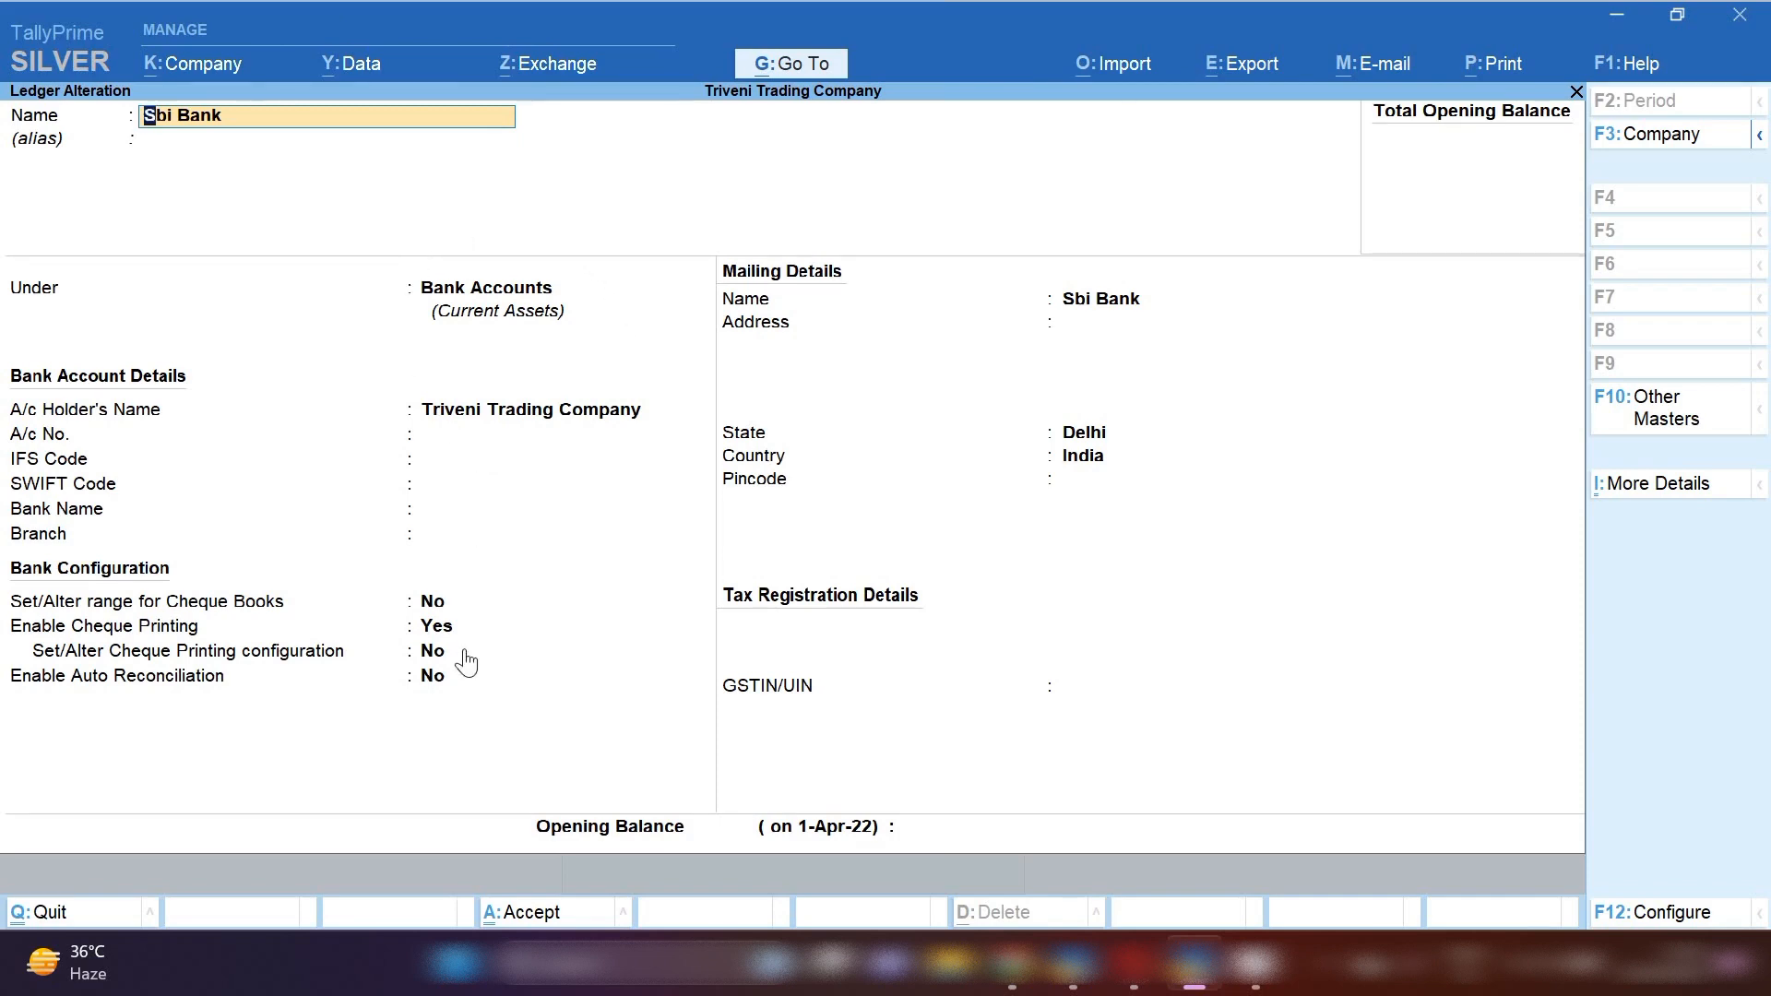
key(Escape)
key(Escape)
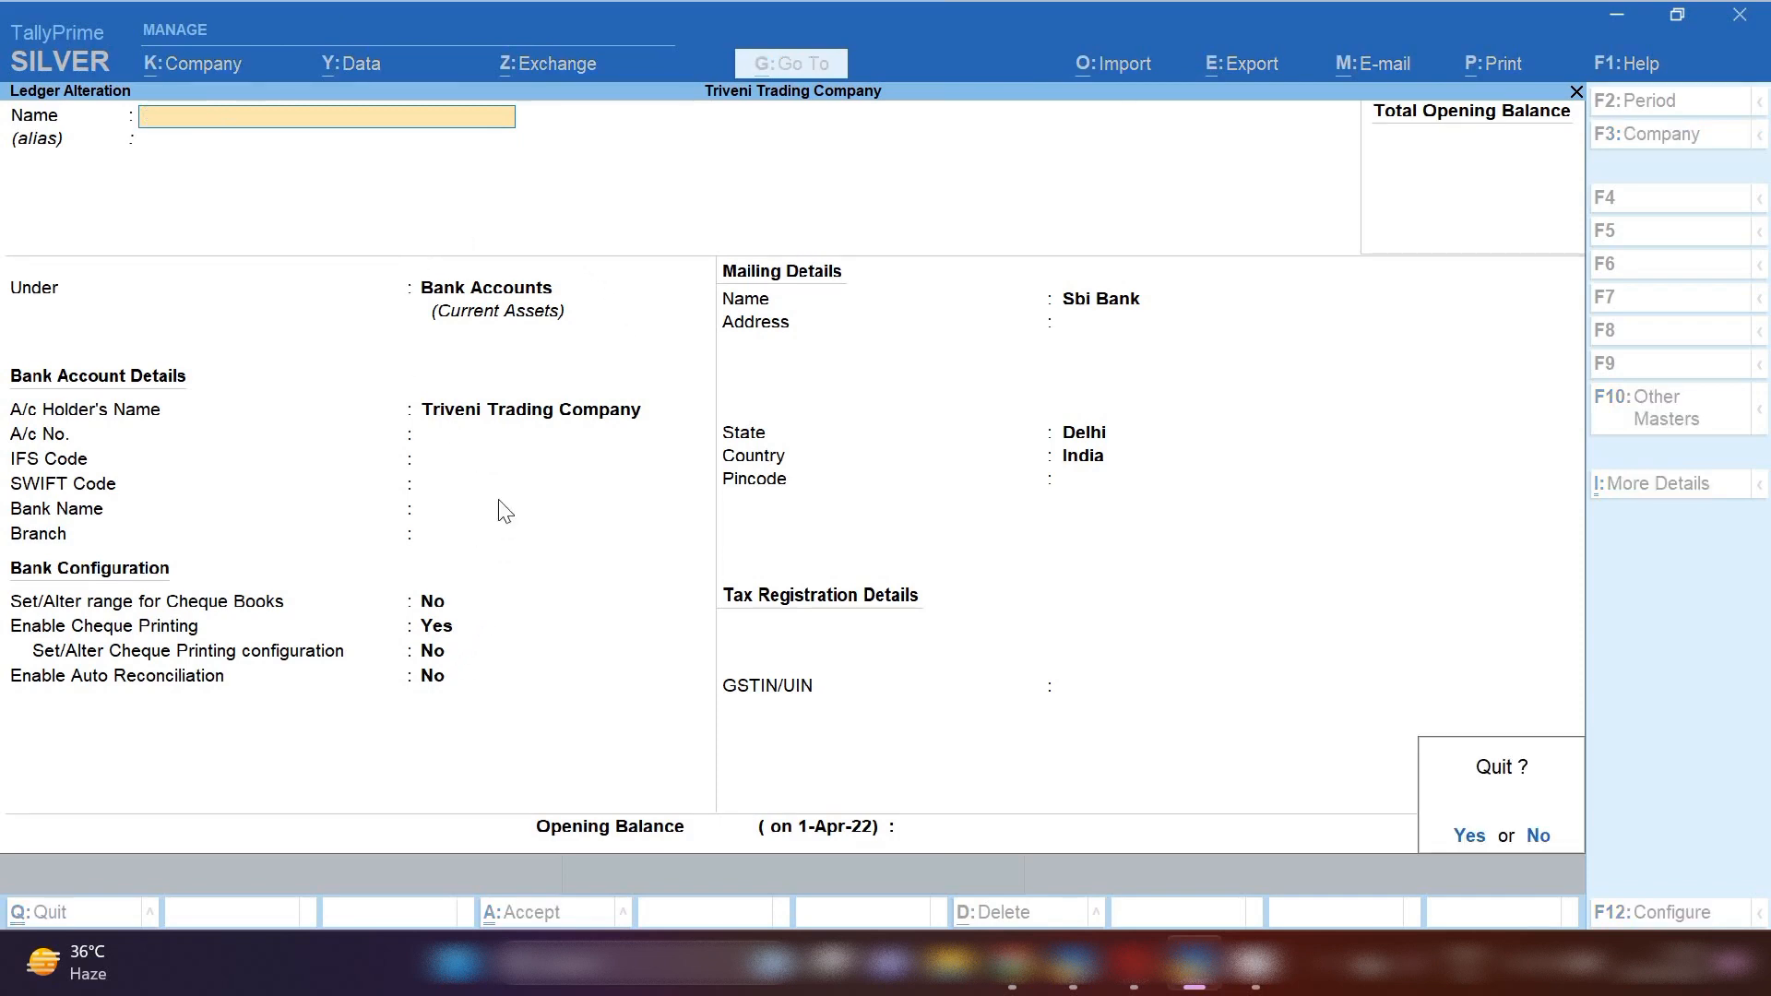
key(y)
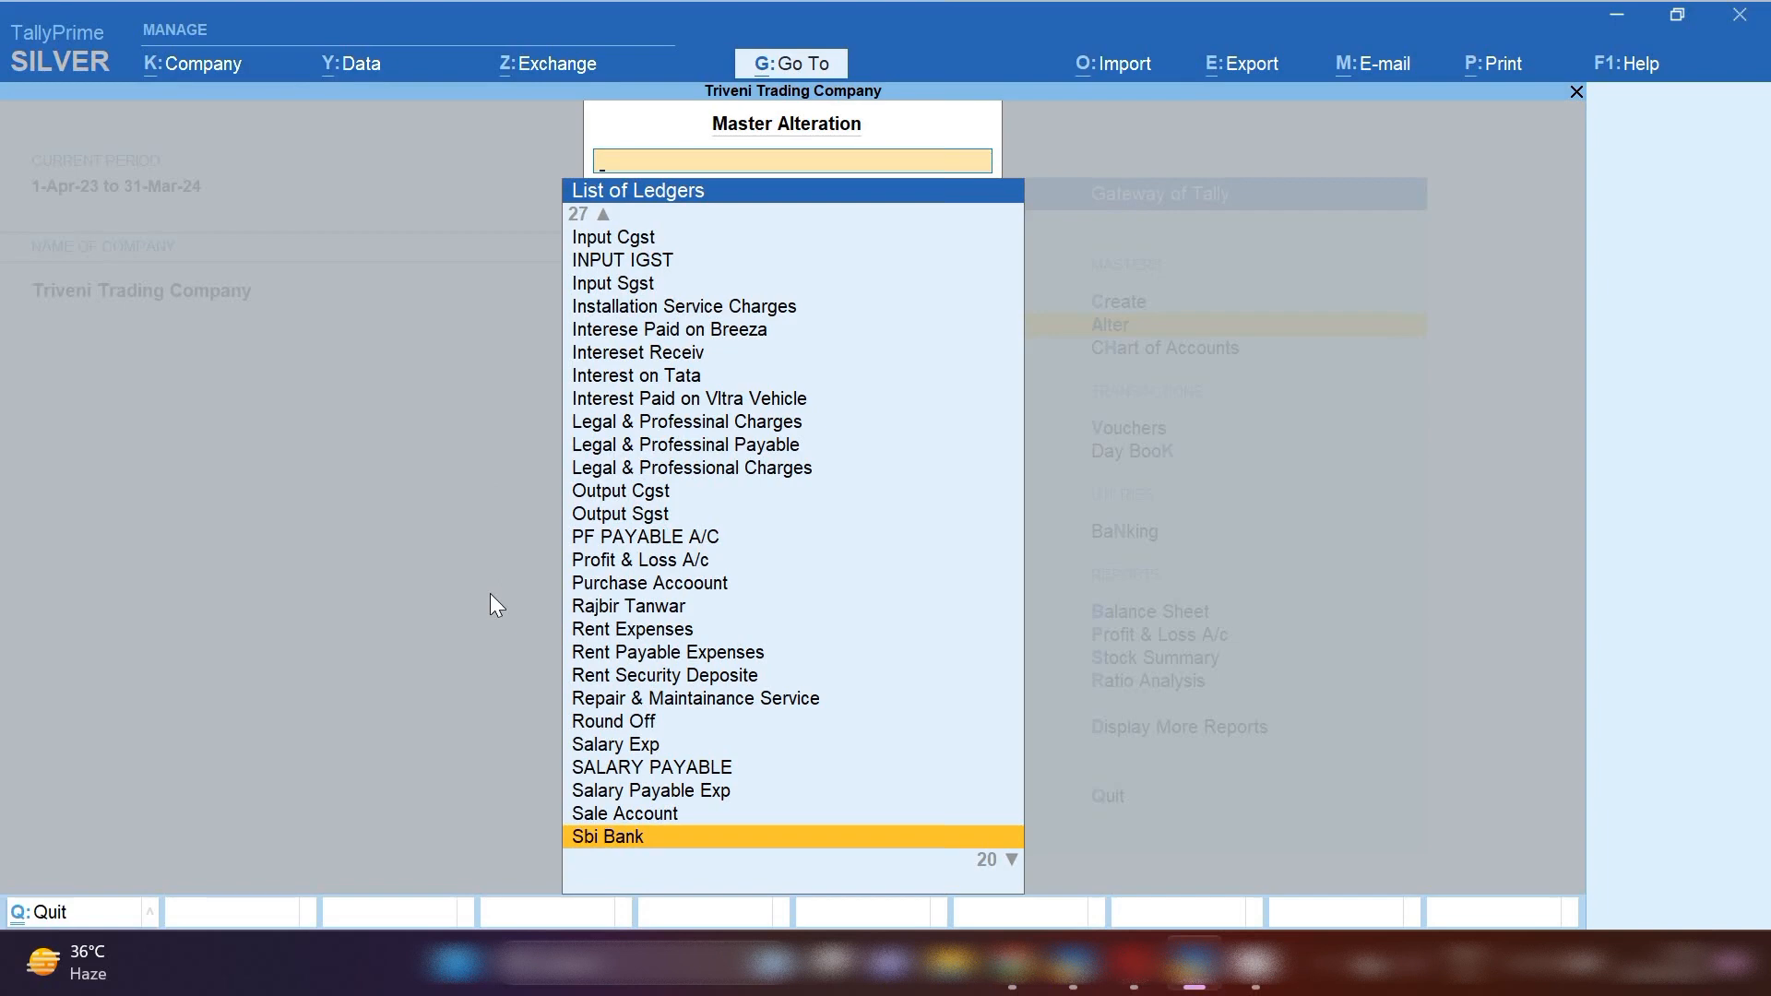
Step: Start creating a new ledger named Sbi Bank (GST INVOICE) with the alias left blank
key(Escape)
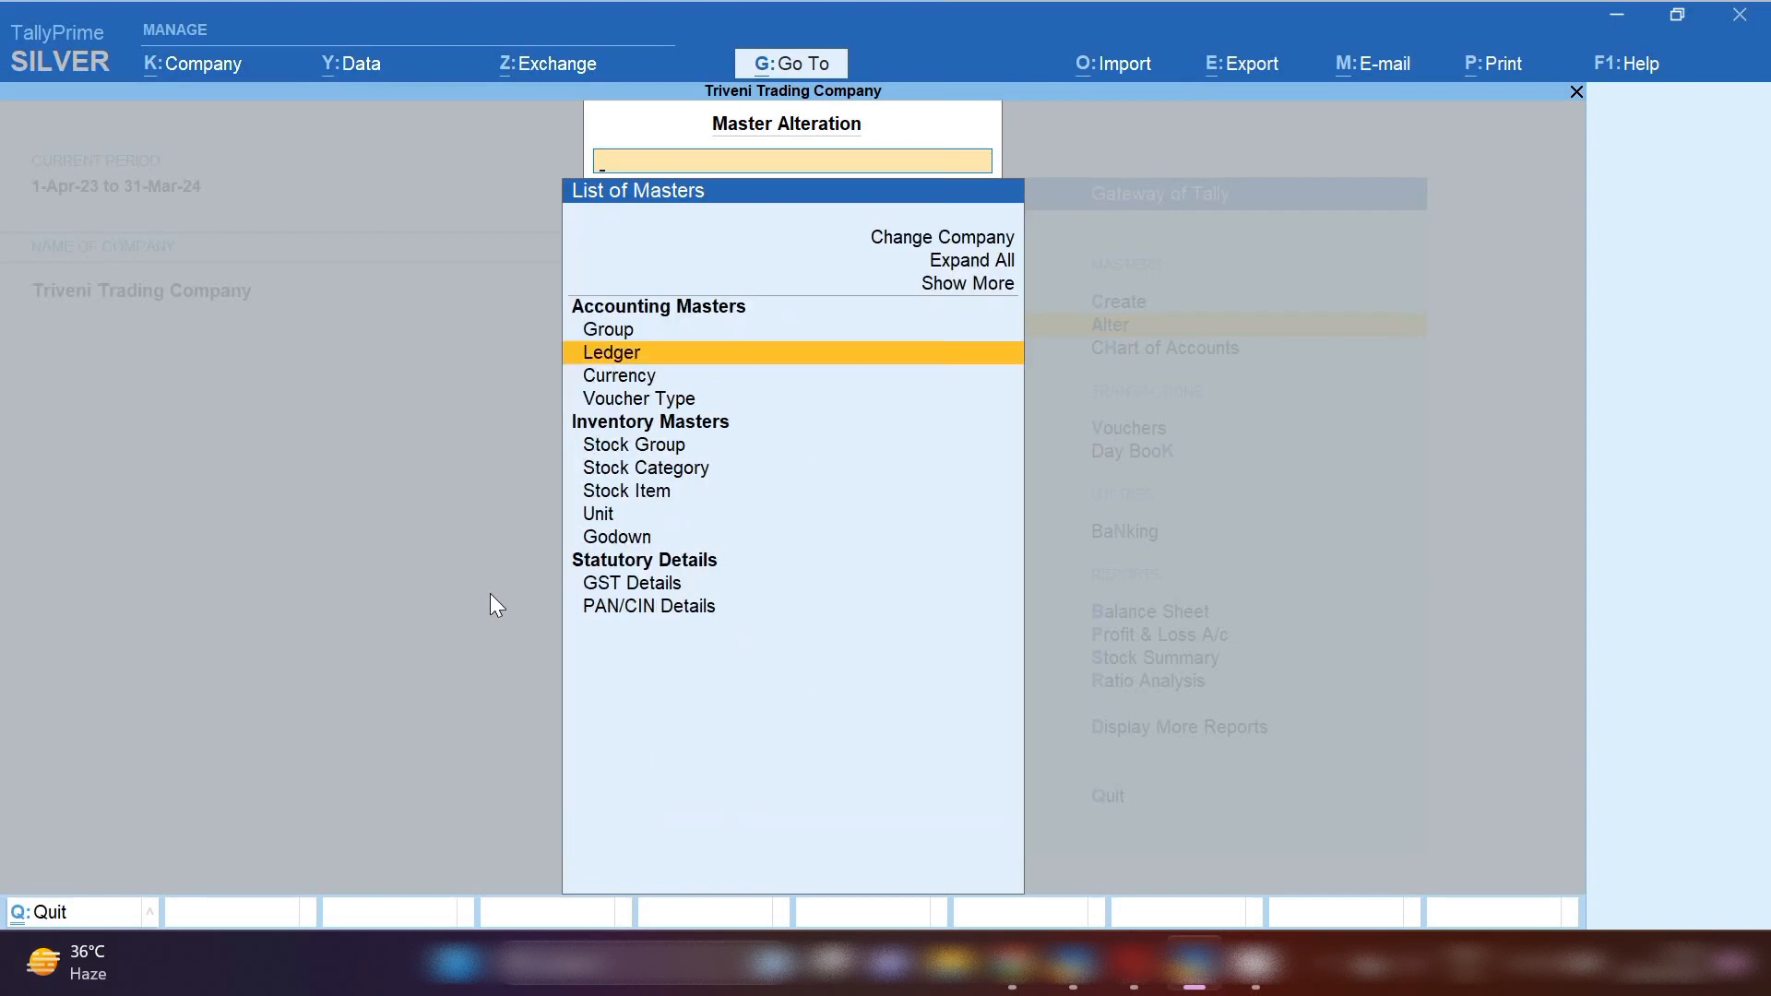
key(Return)
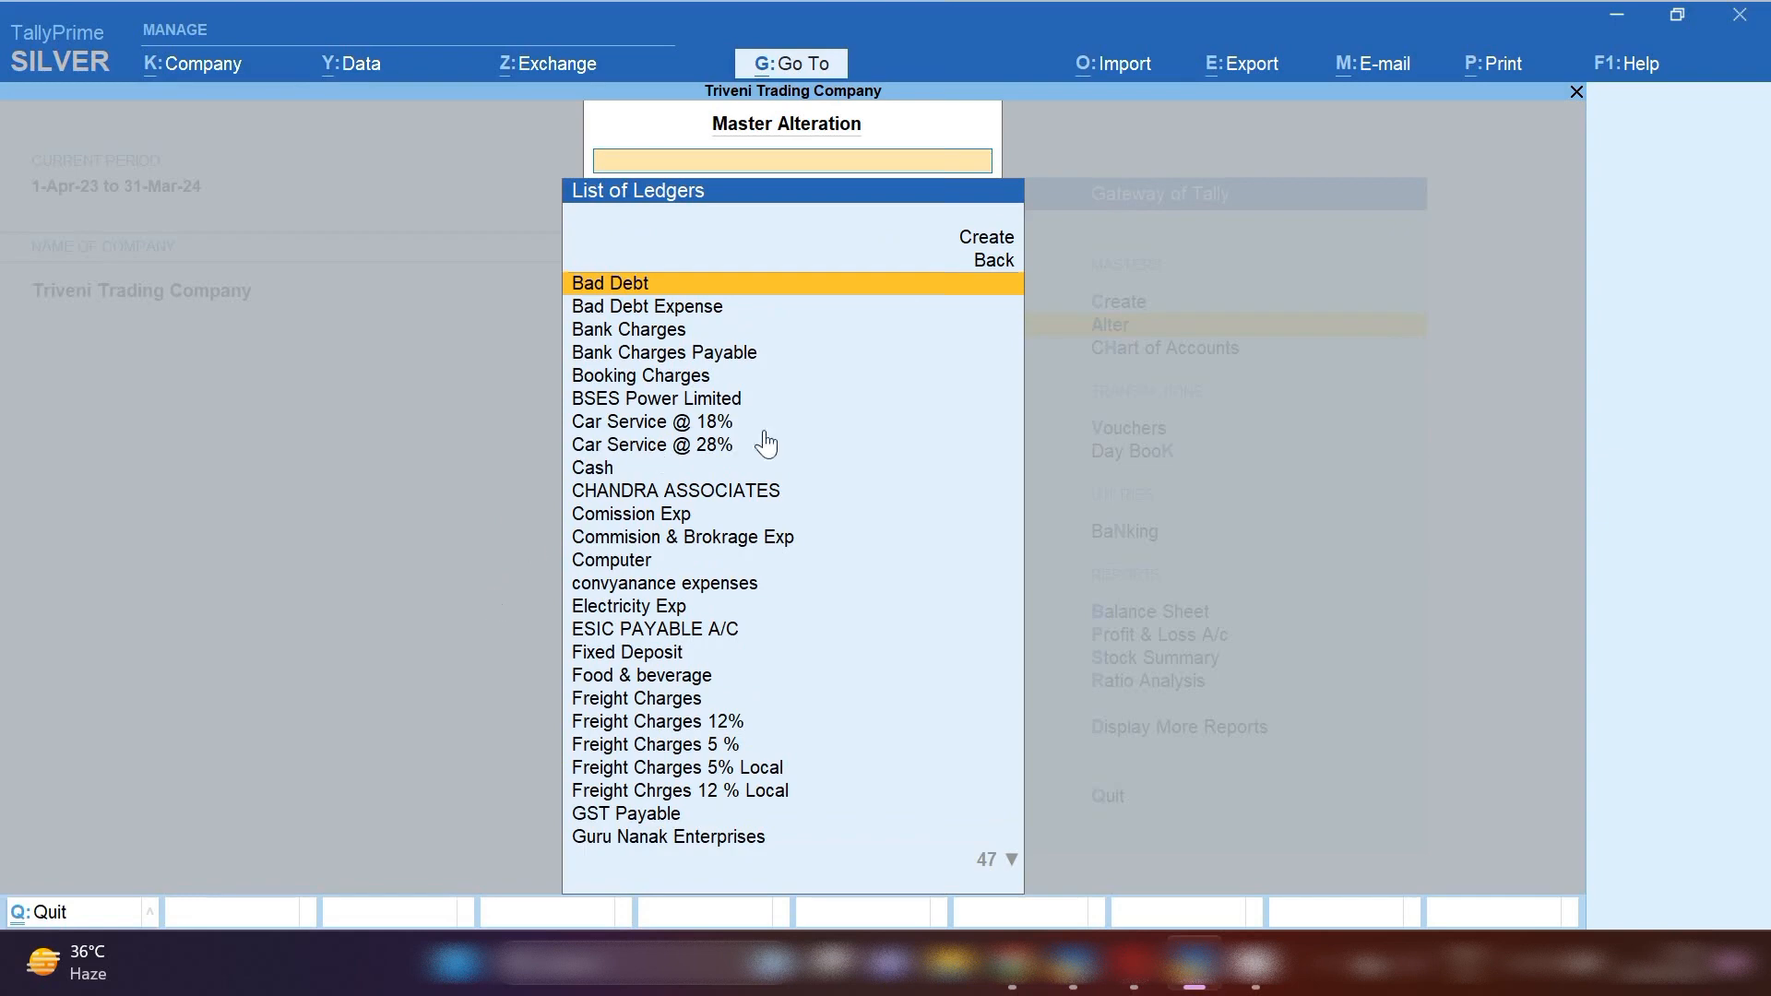
click(1005, 244)
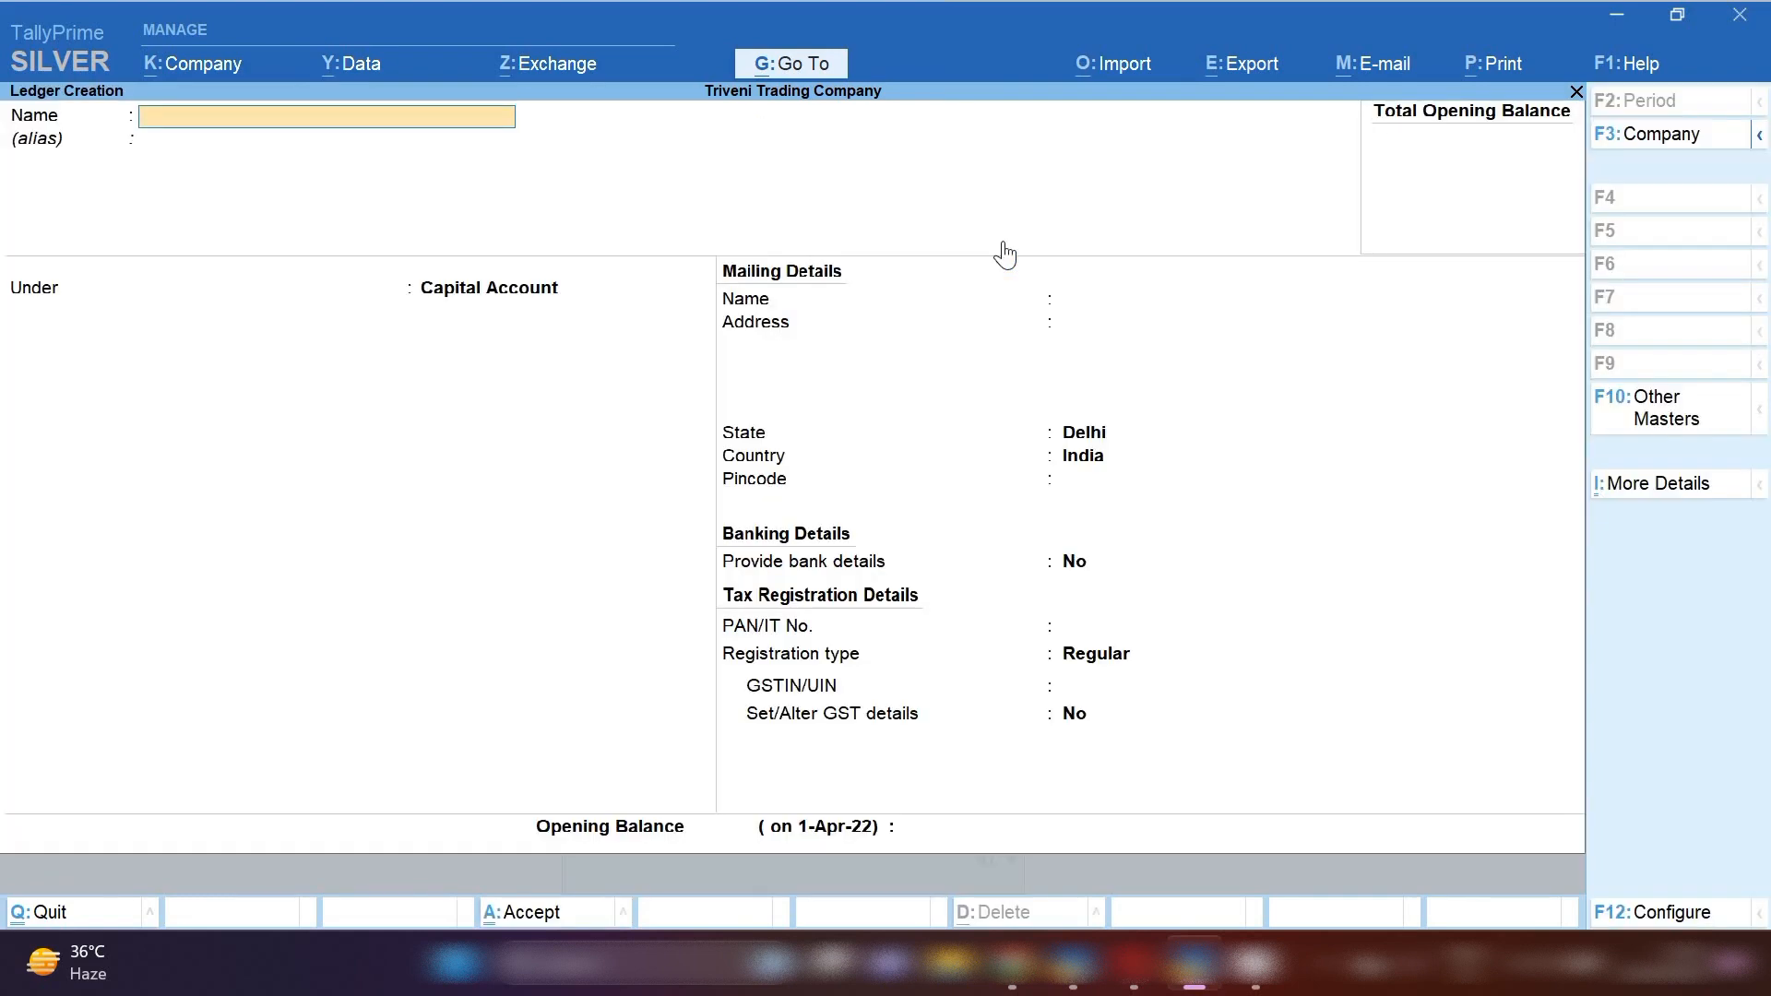
text(Sbi)
text( Ban)
key(BackSpace)
text(ank (GST INVOICE)
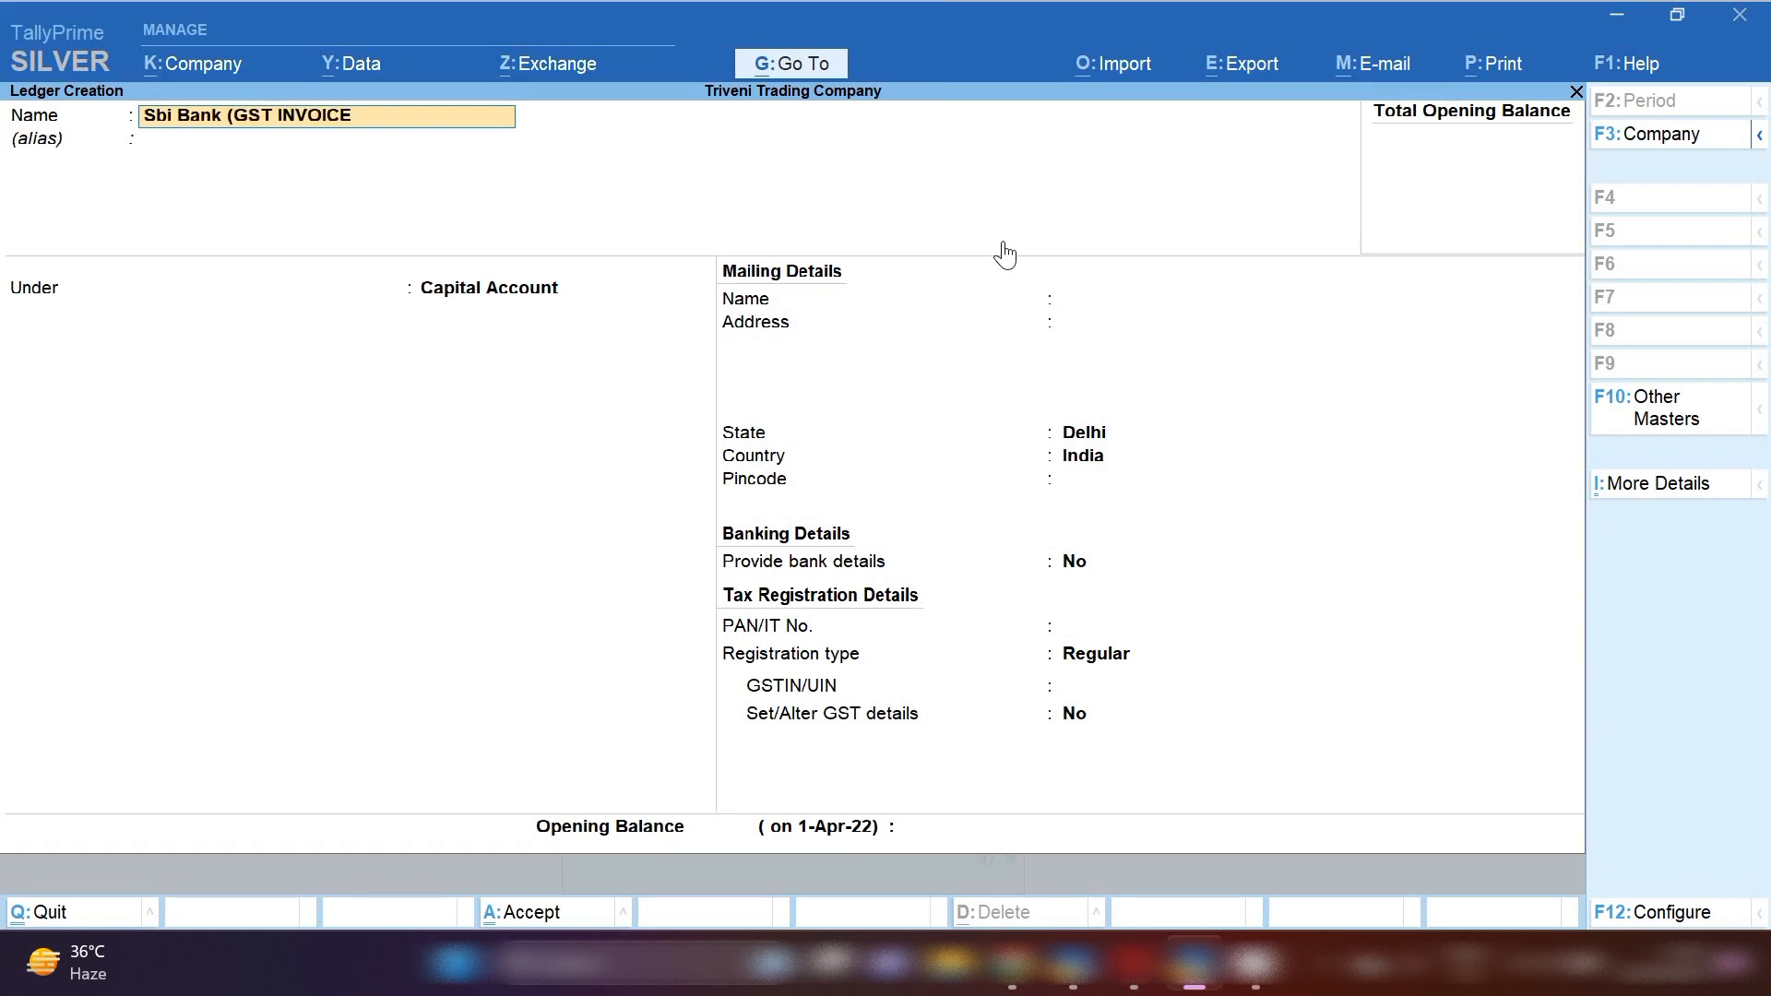
key(Return)
key(Return)
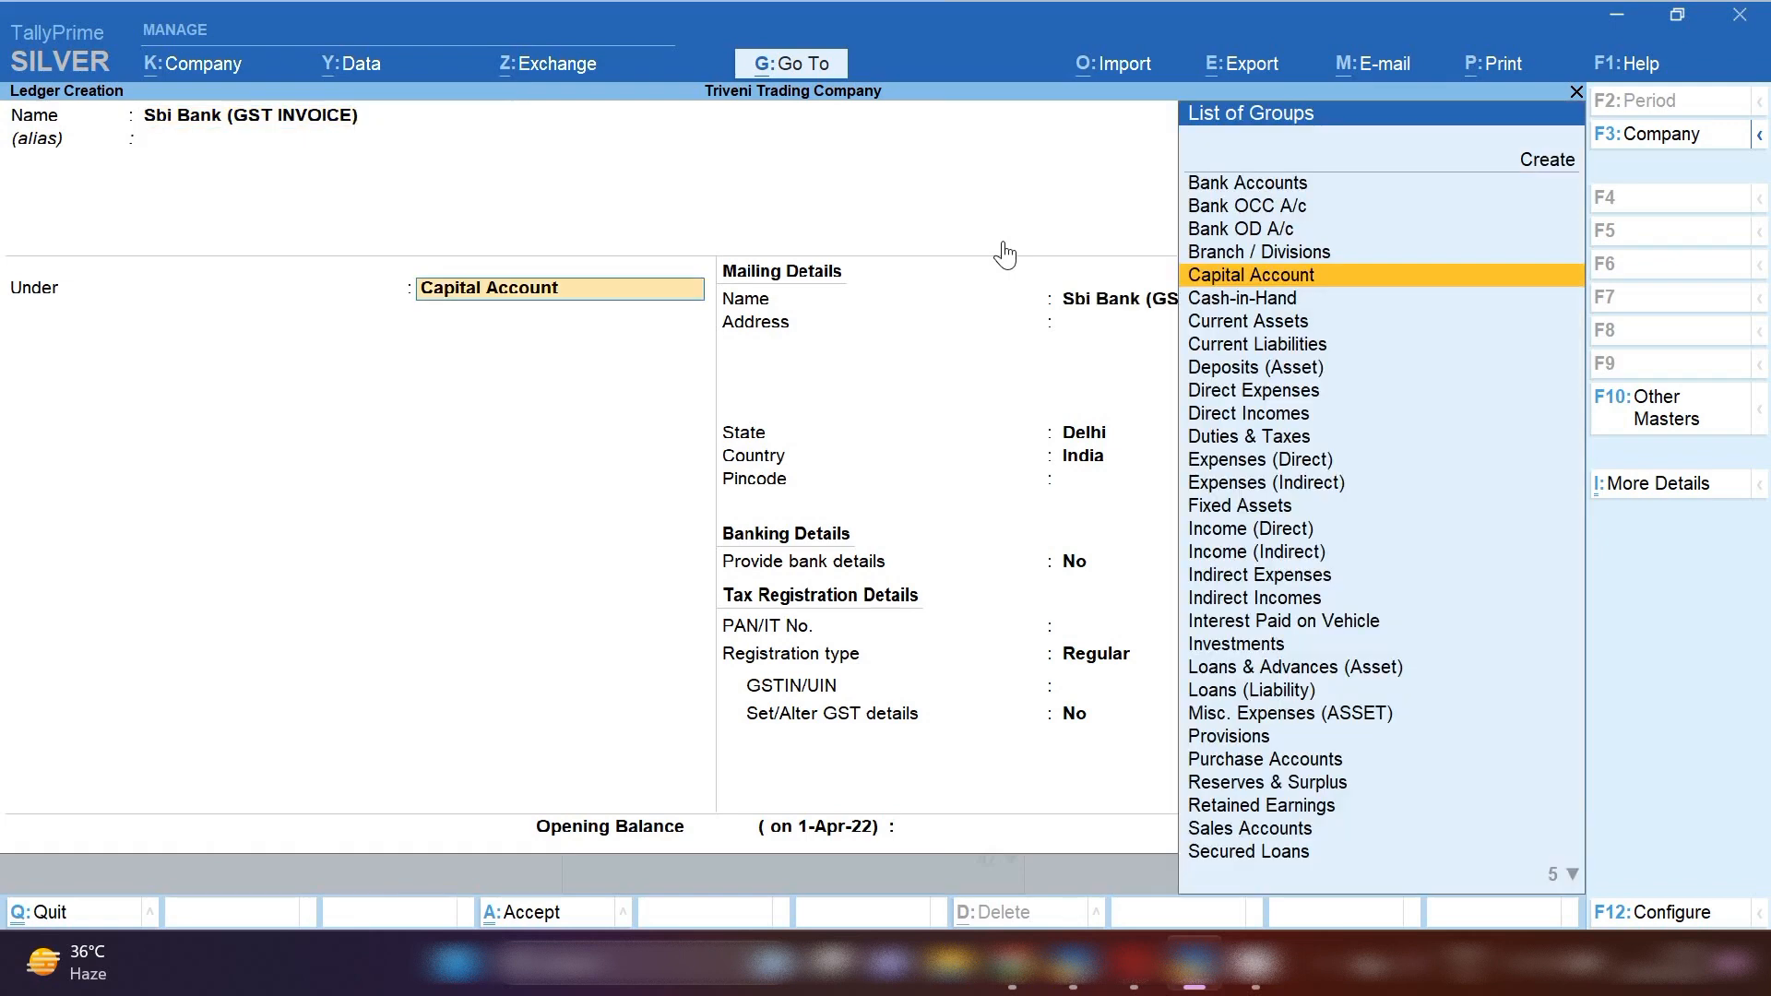
Step: Place the new ledger under Sundry Creditors, keeping bill-by-bill balances at Yes and the credit days check at No
text(SUN)
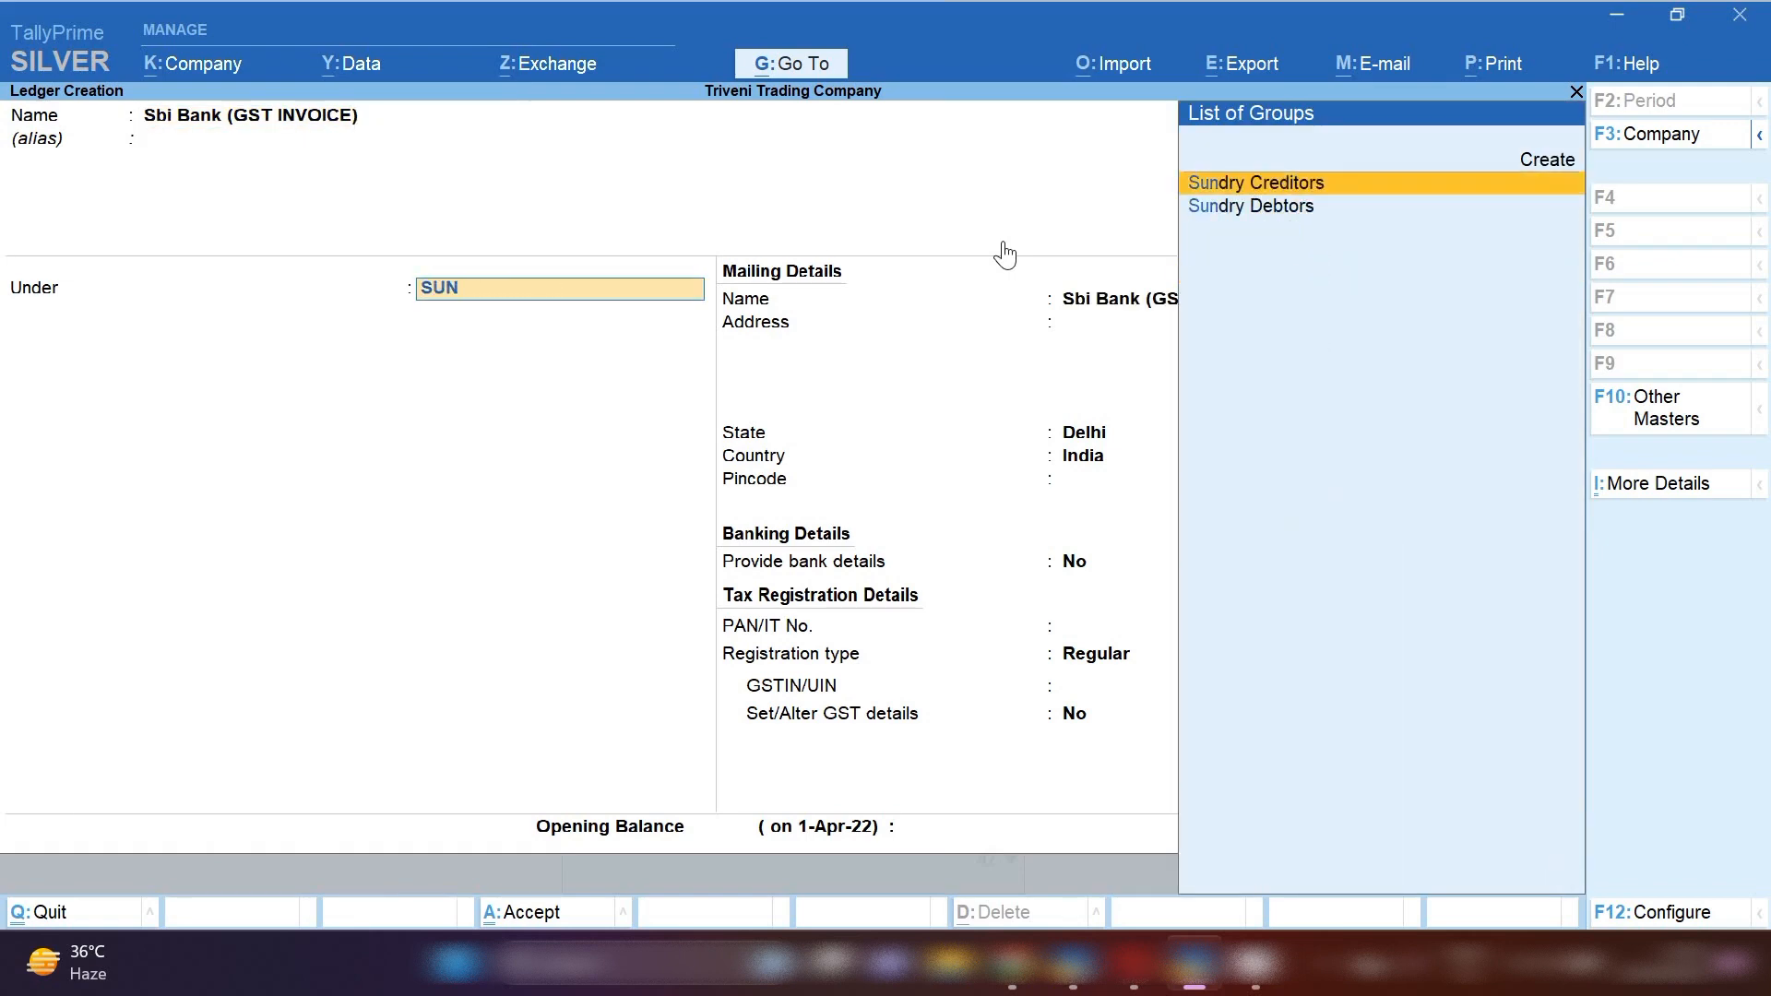
key(Return)
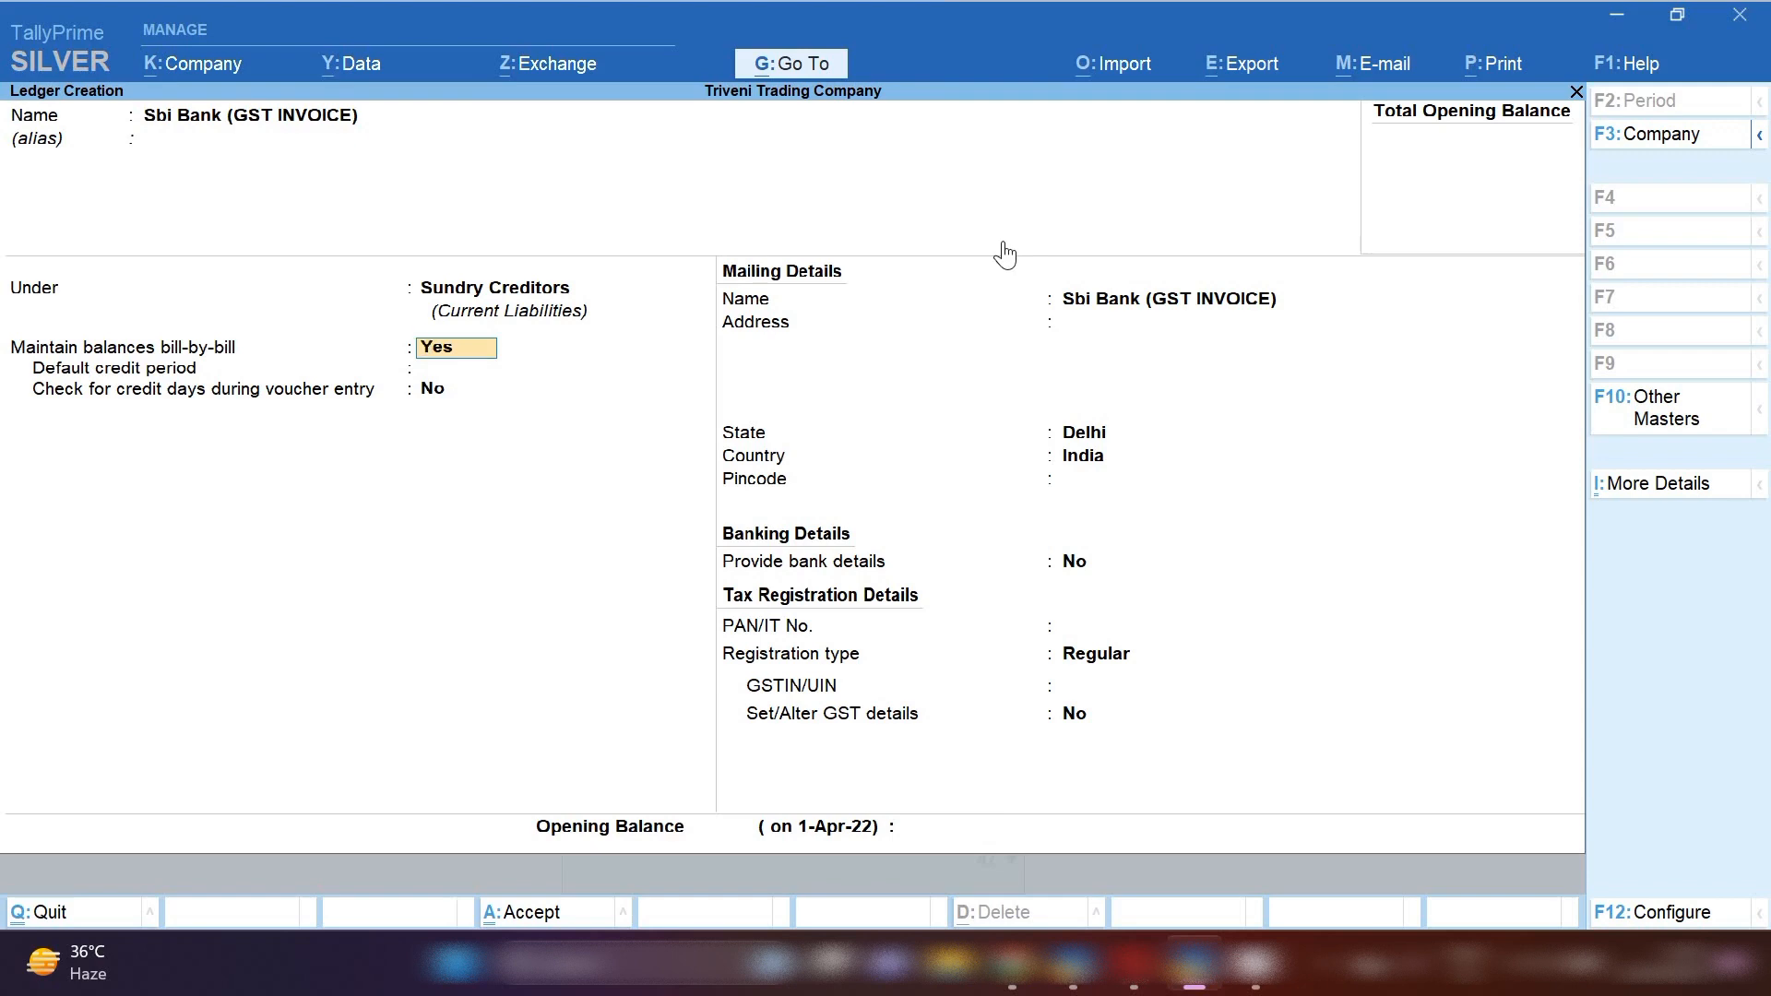
key(Return)
key(Return)
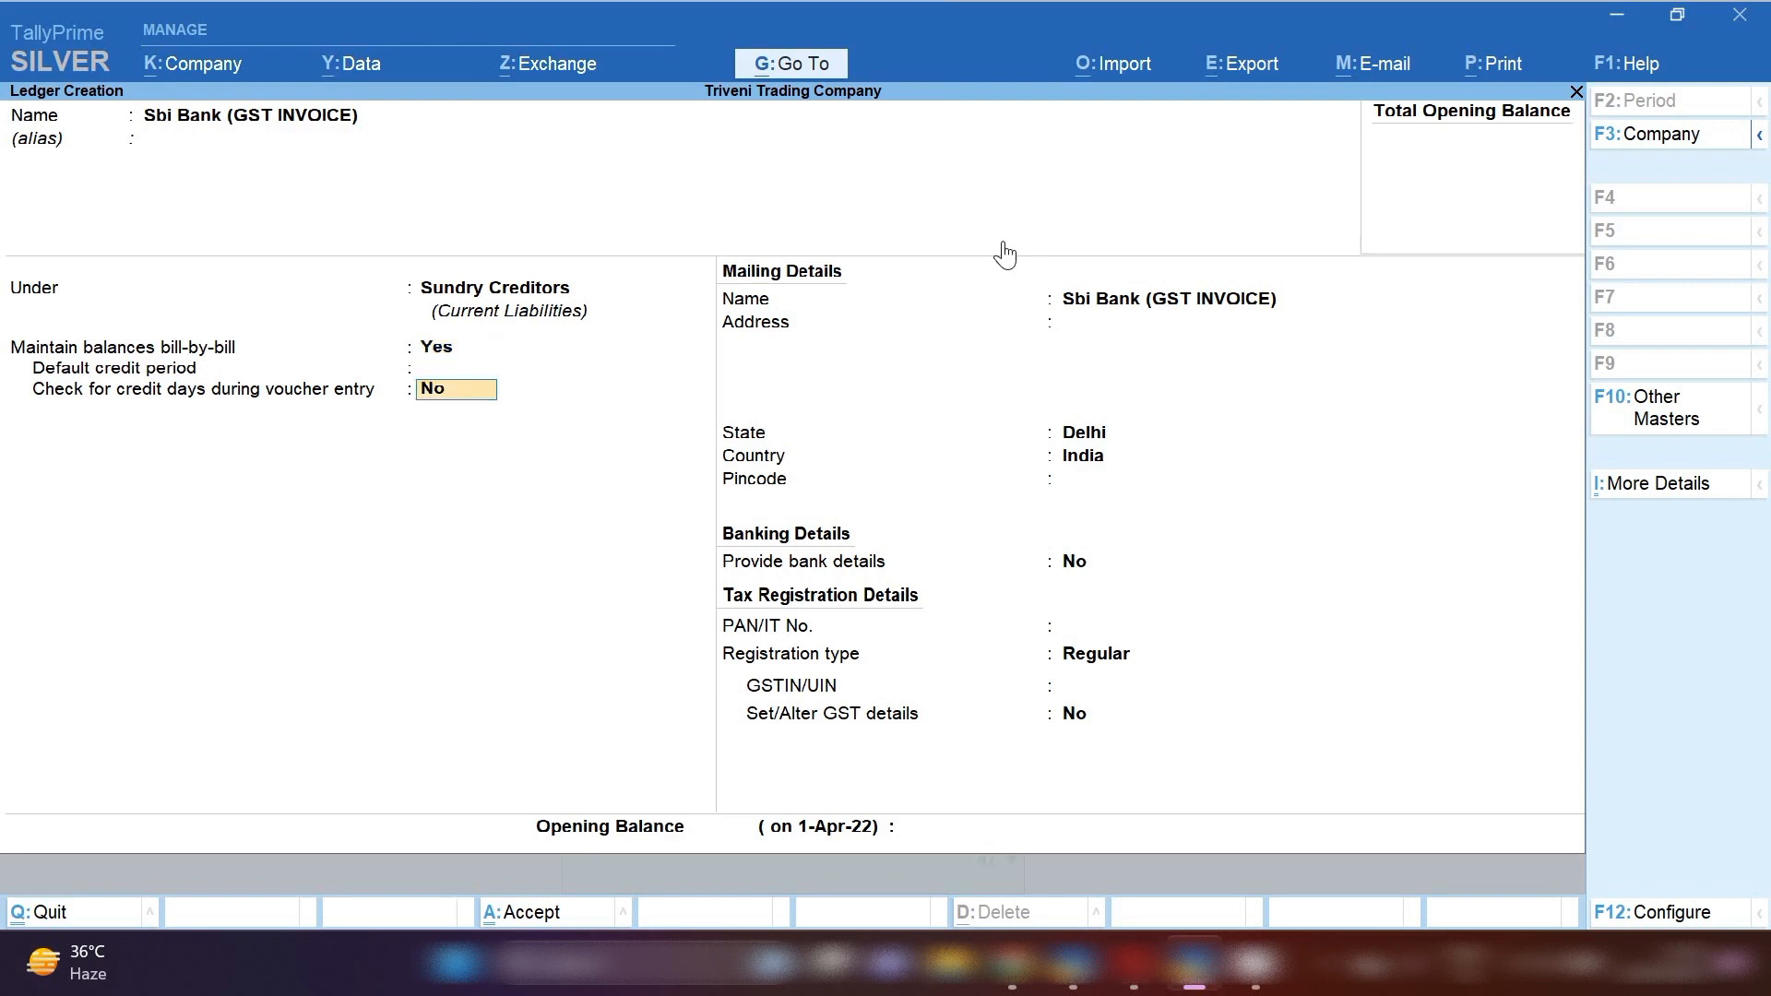
key(Return)
Step: Save the ledger with the default mailing, banking and Regular registration details, and return to the Gateway of Tally
key(Return)
key(Return)
key(Return)
key(Return)
key(Return)
key(Return)
key(Return)
key(Return)
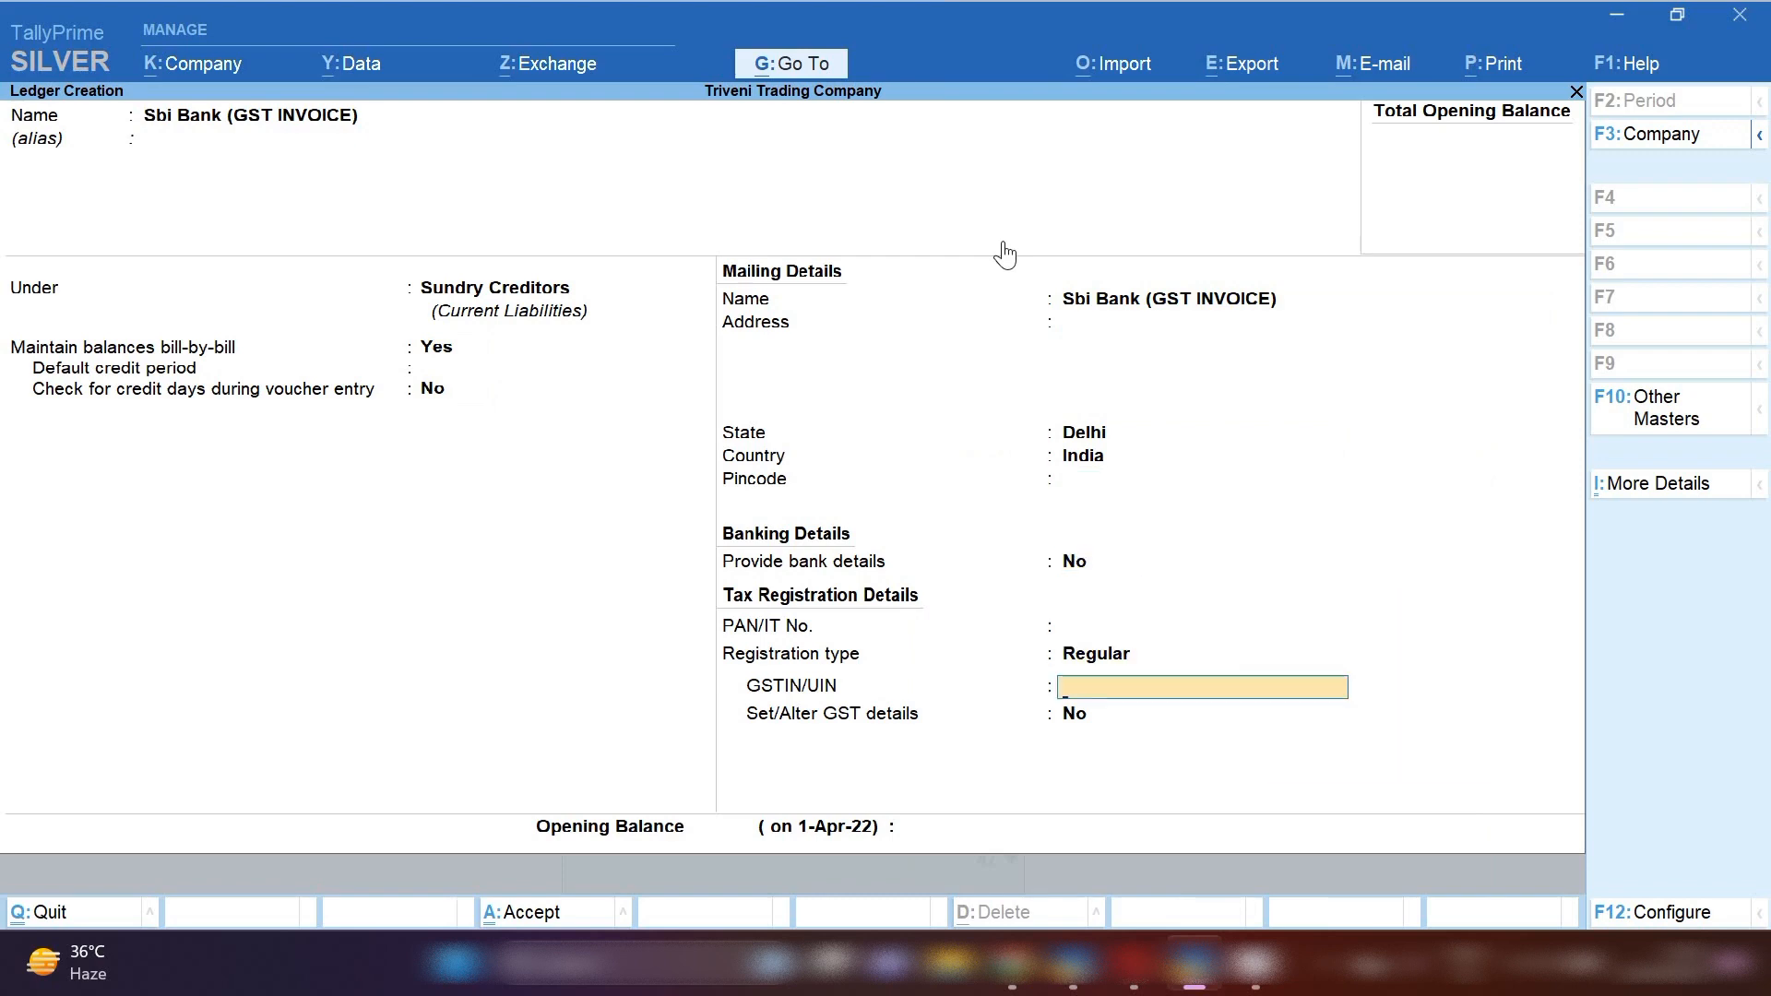
key(ctrl+a)
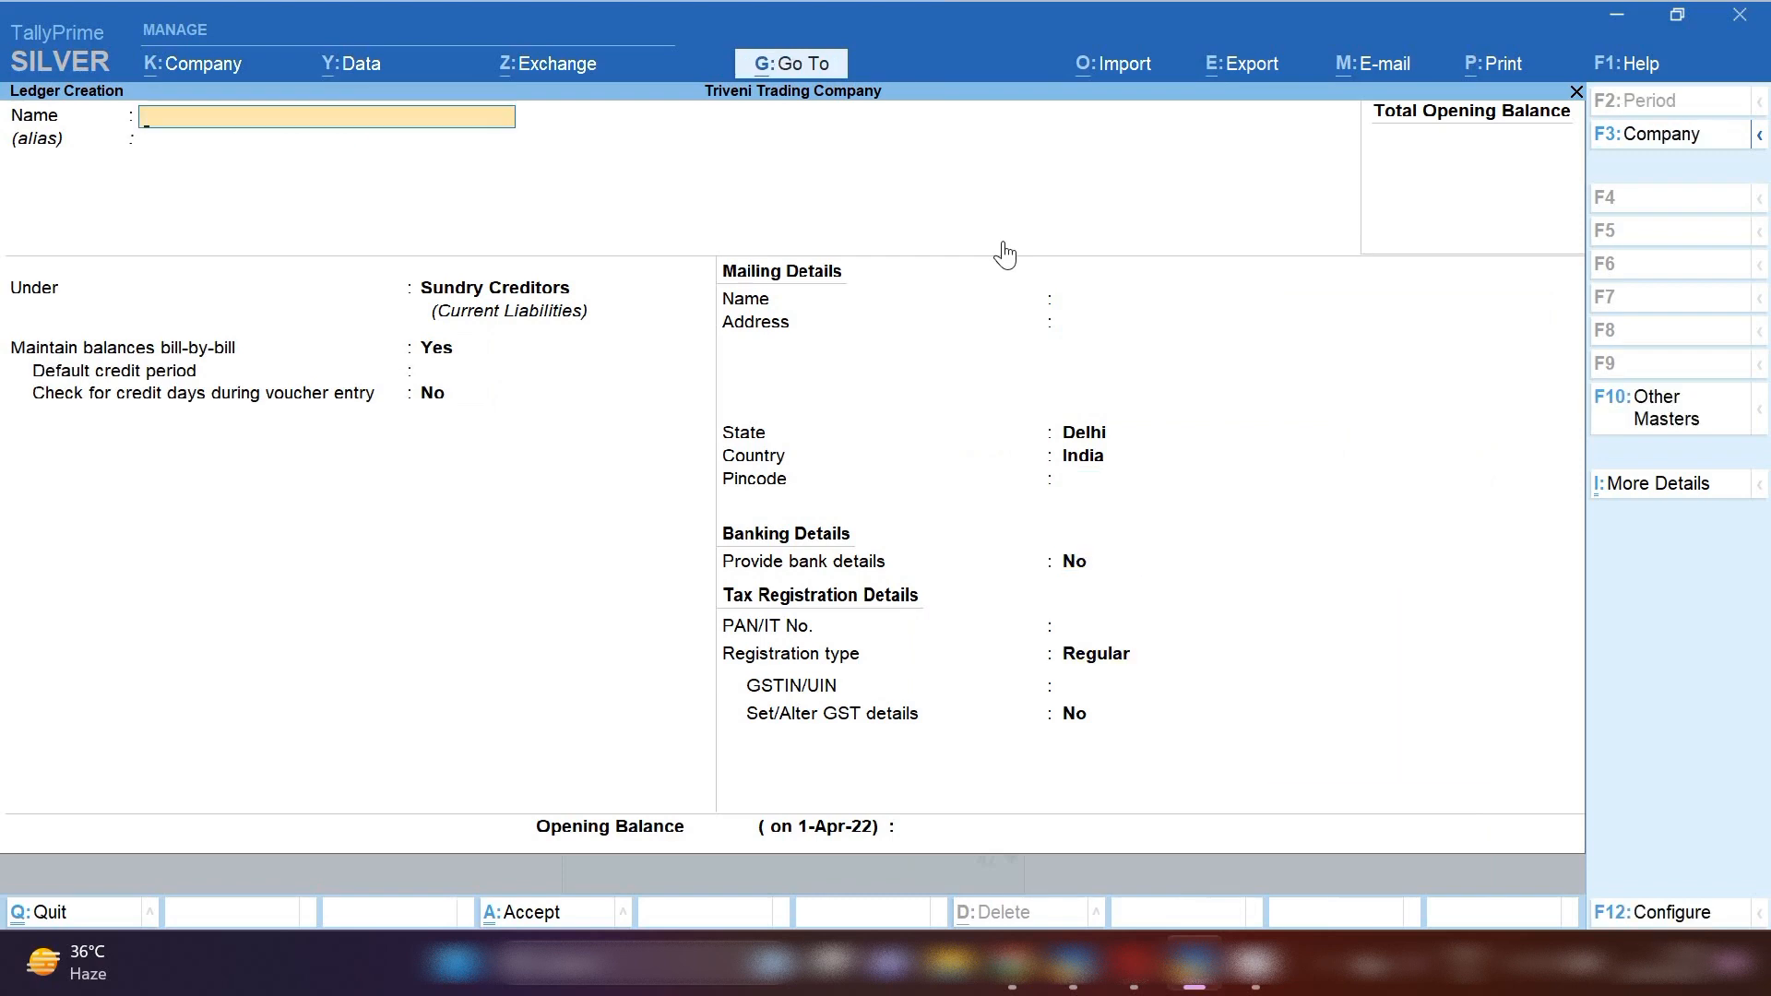
key(Escape)
key(y)
key(Escape)
key(Escape)
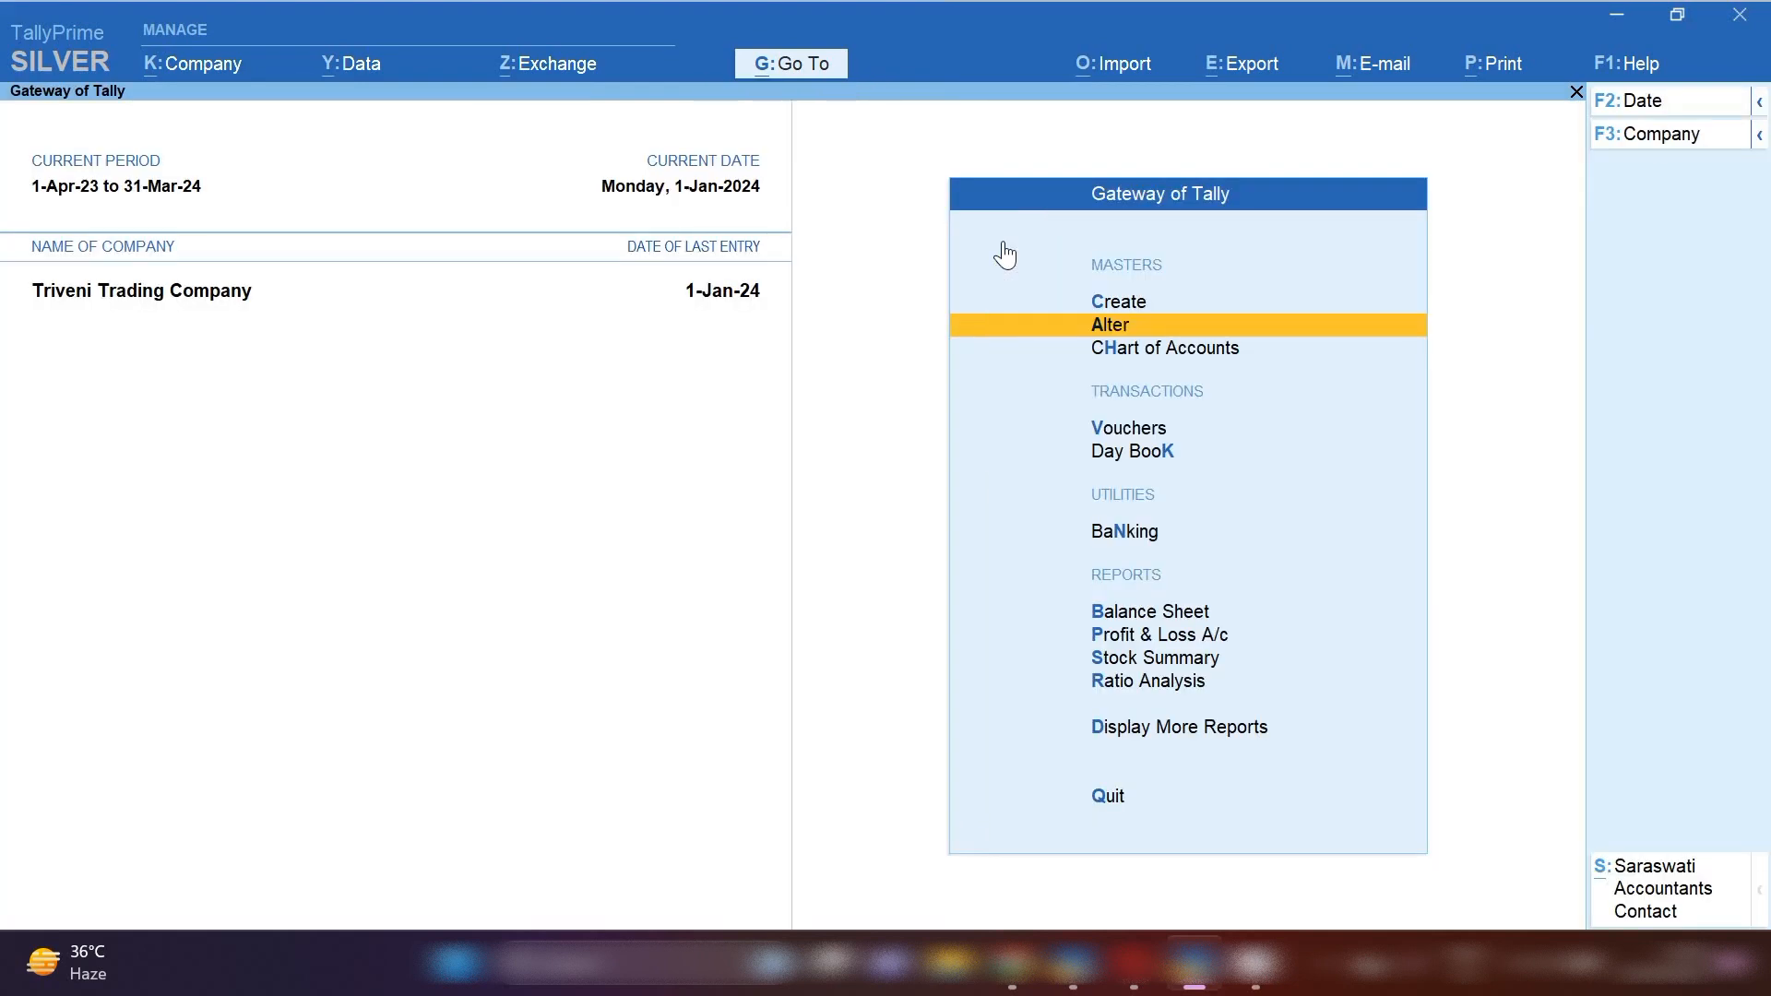
Step: Start a journal voucher and set its date to 16.6.23
key(v)
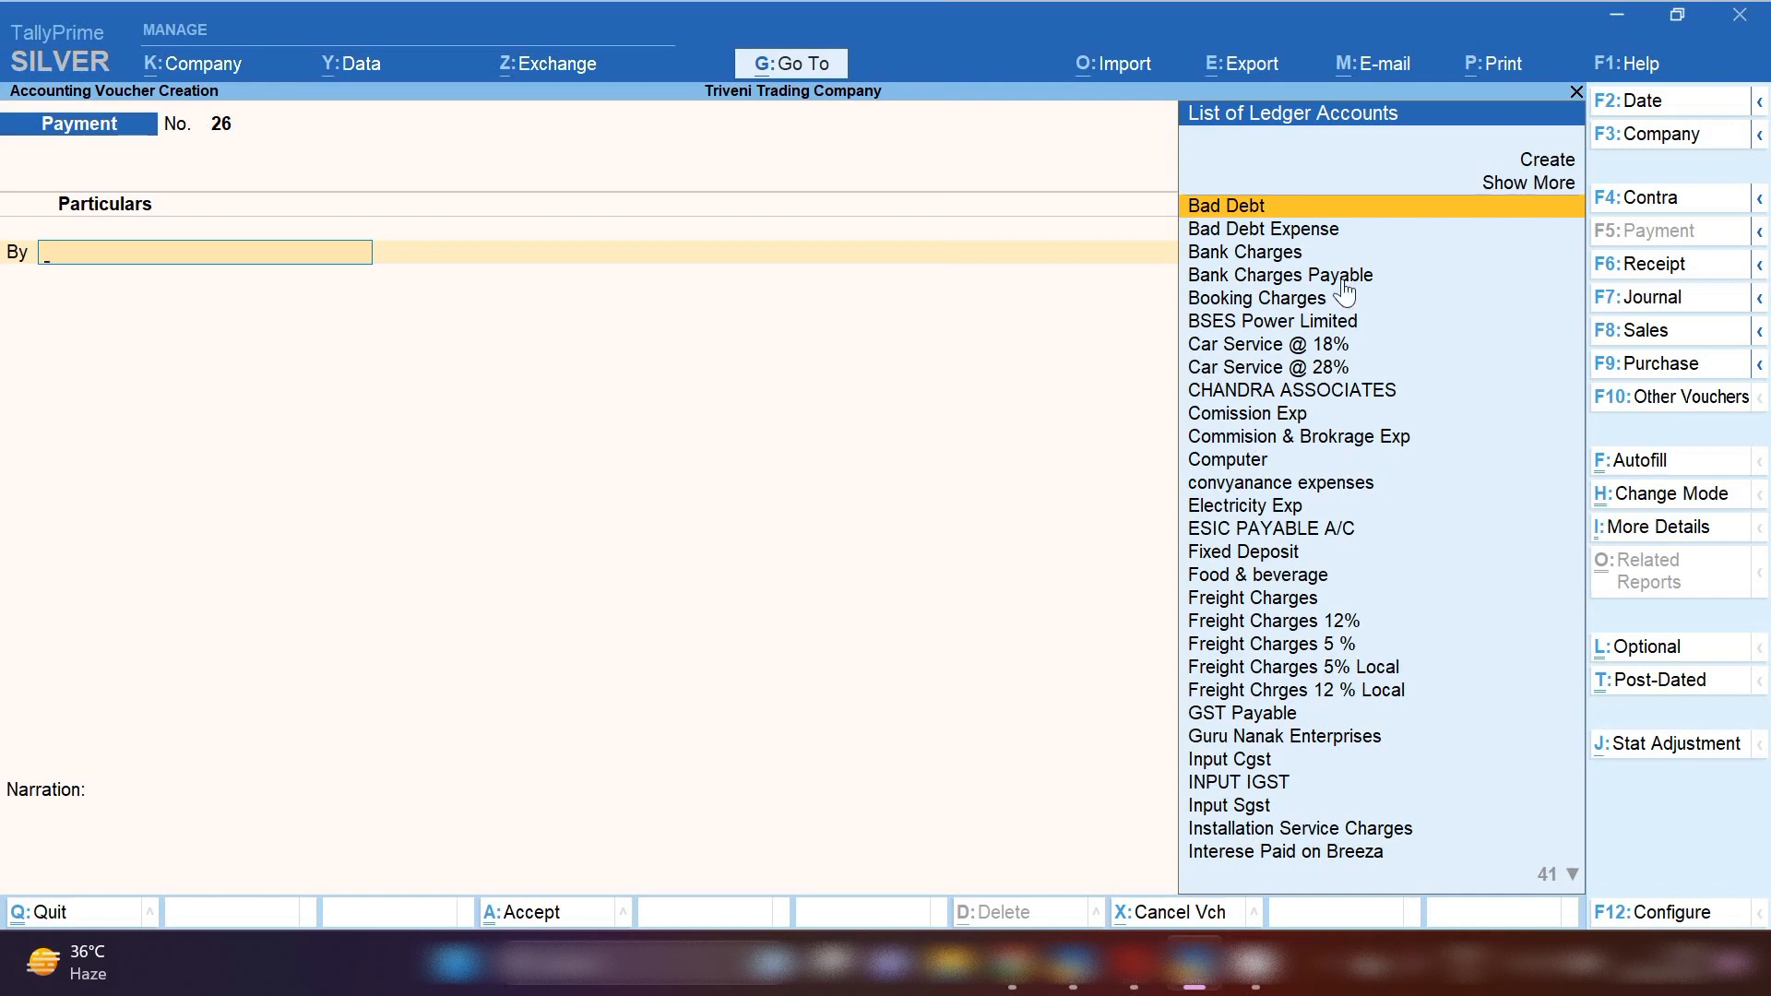
click(1705, 314)
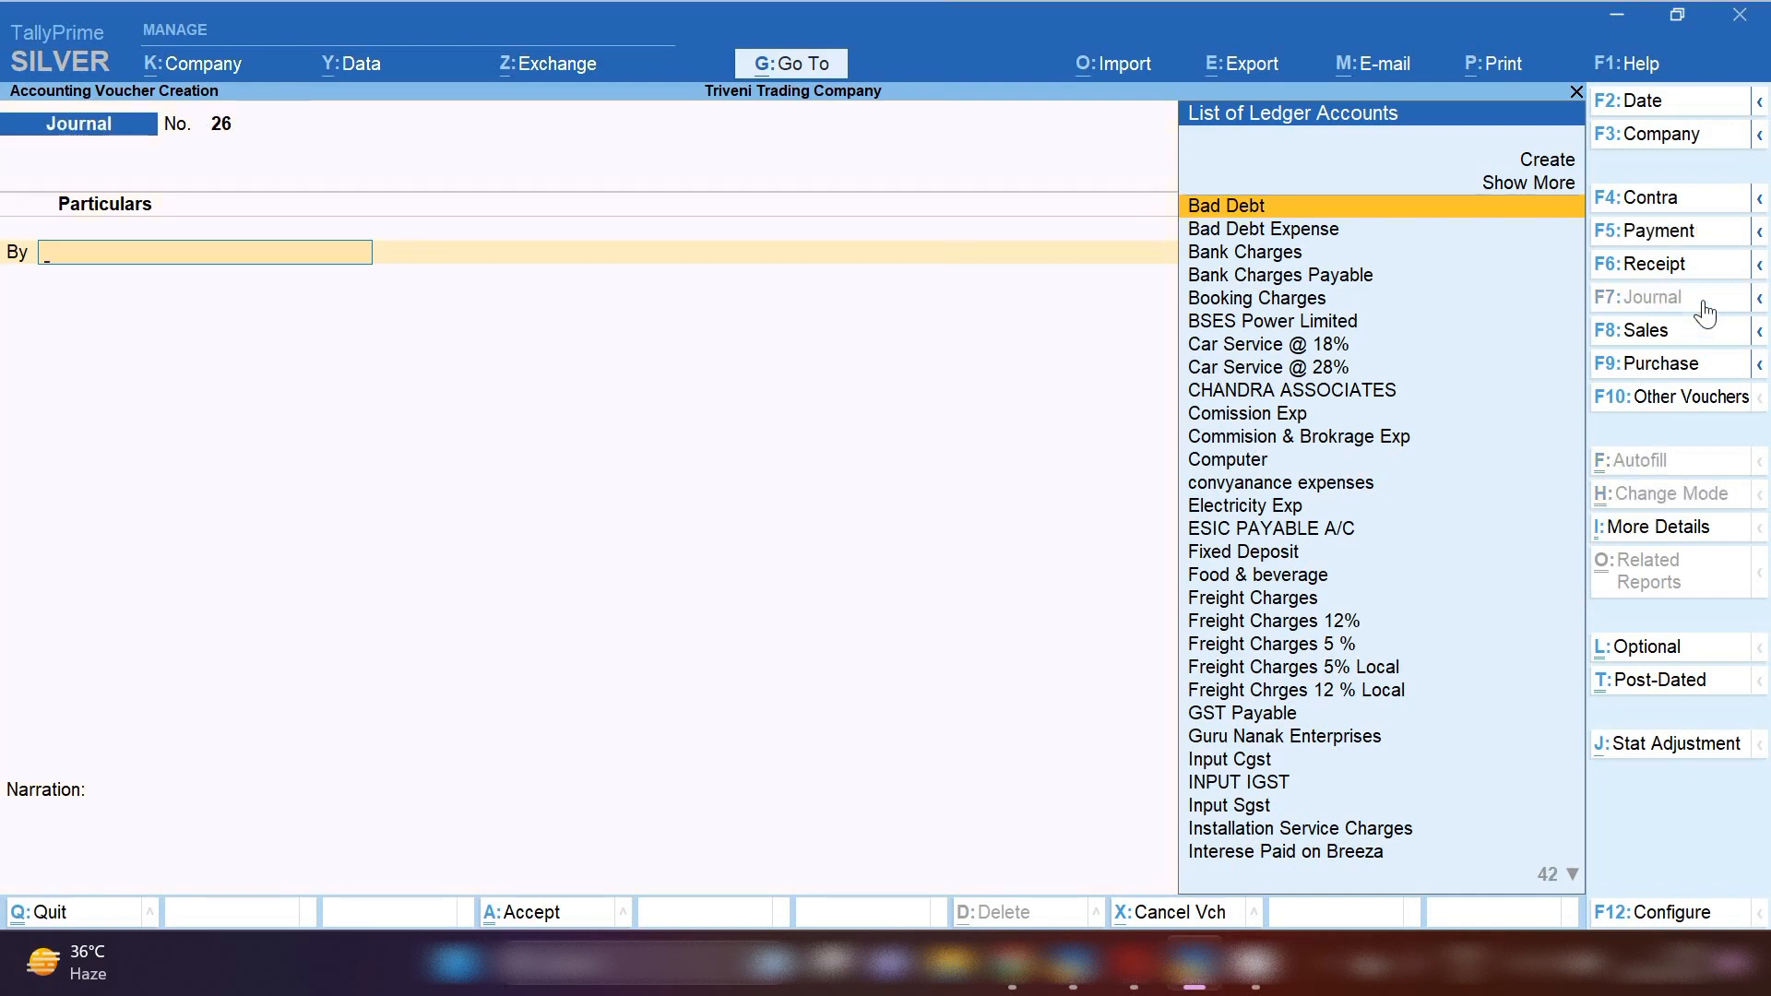
key(F2)
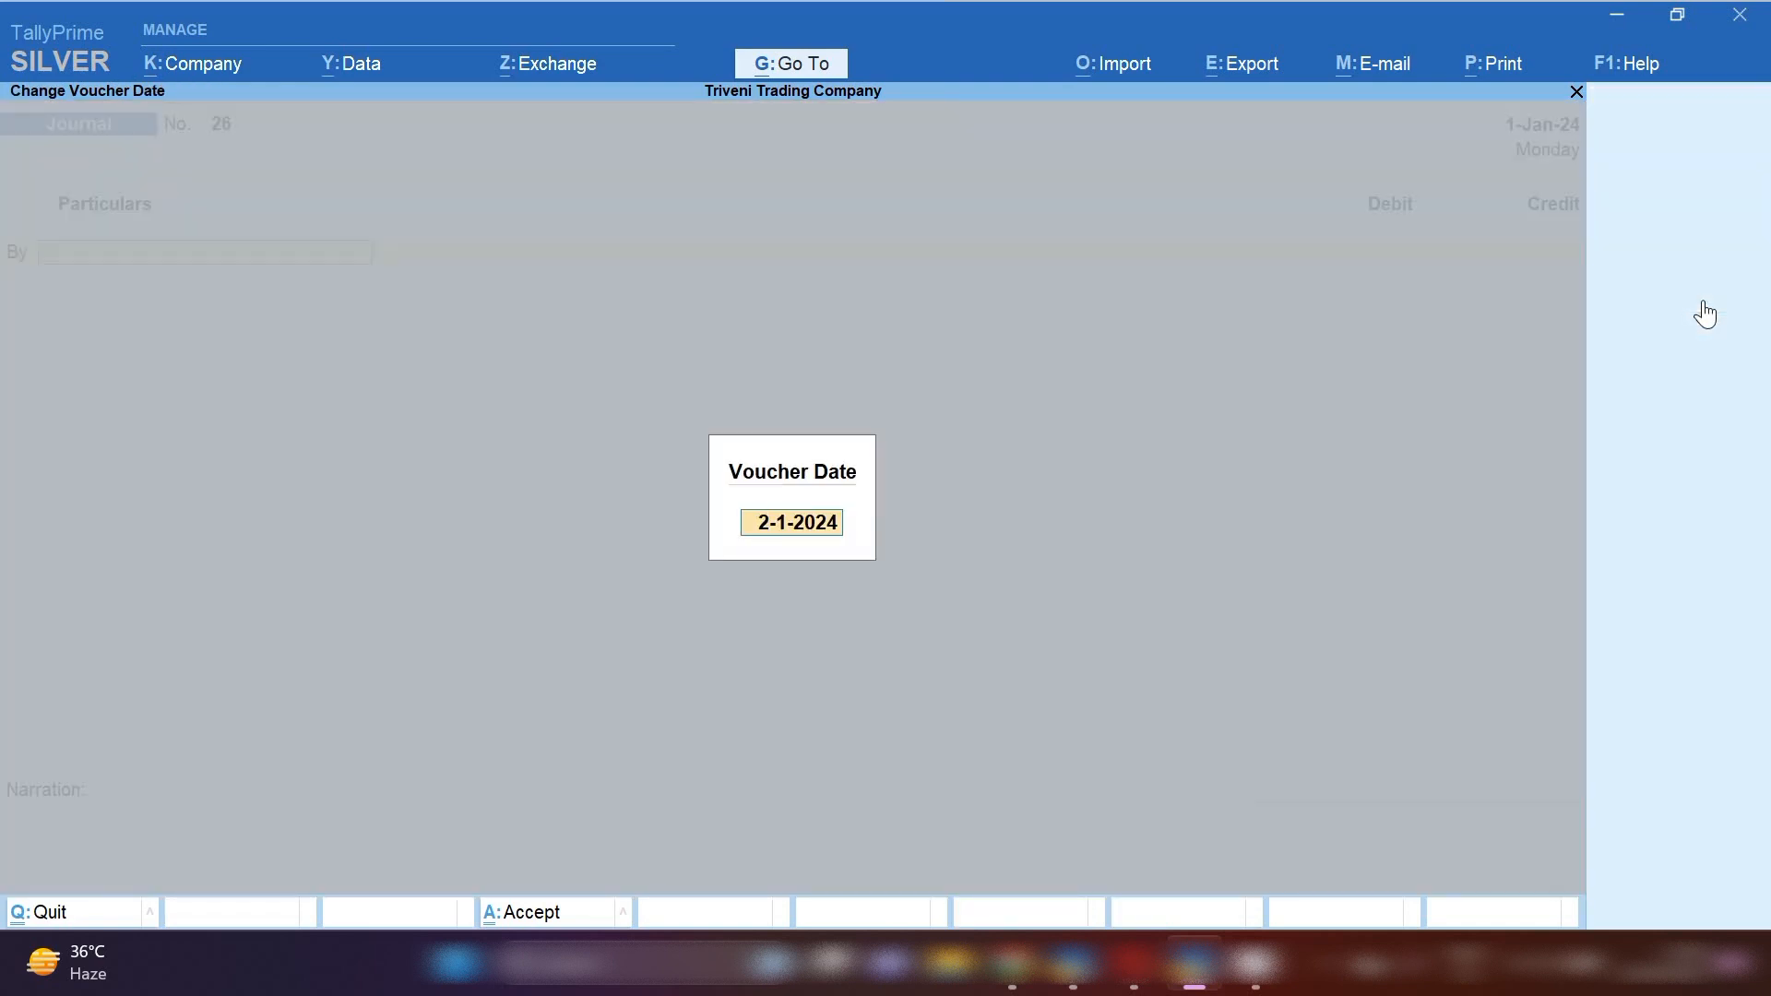
text(16.6.23)
key(Return)
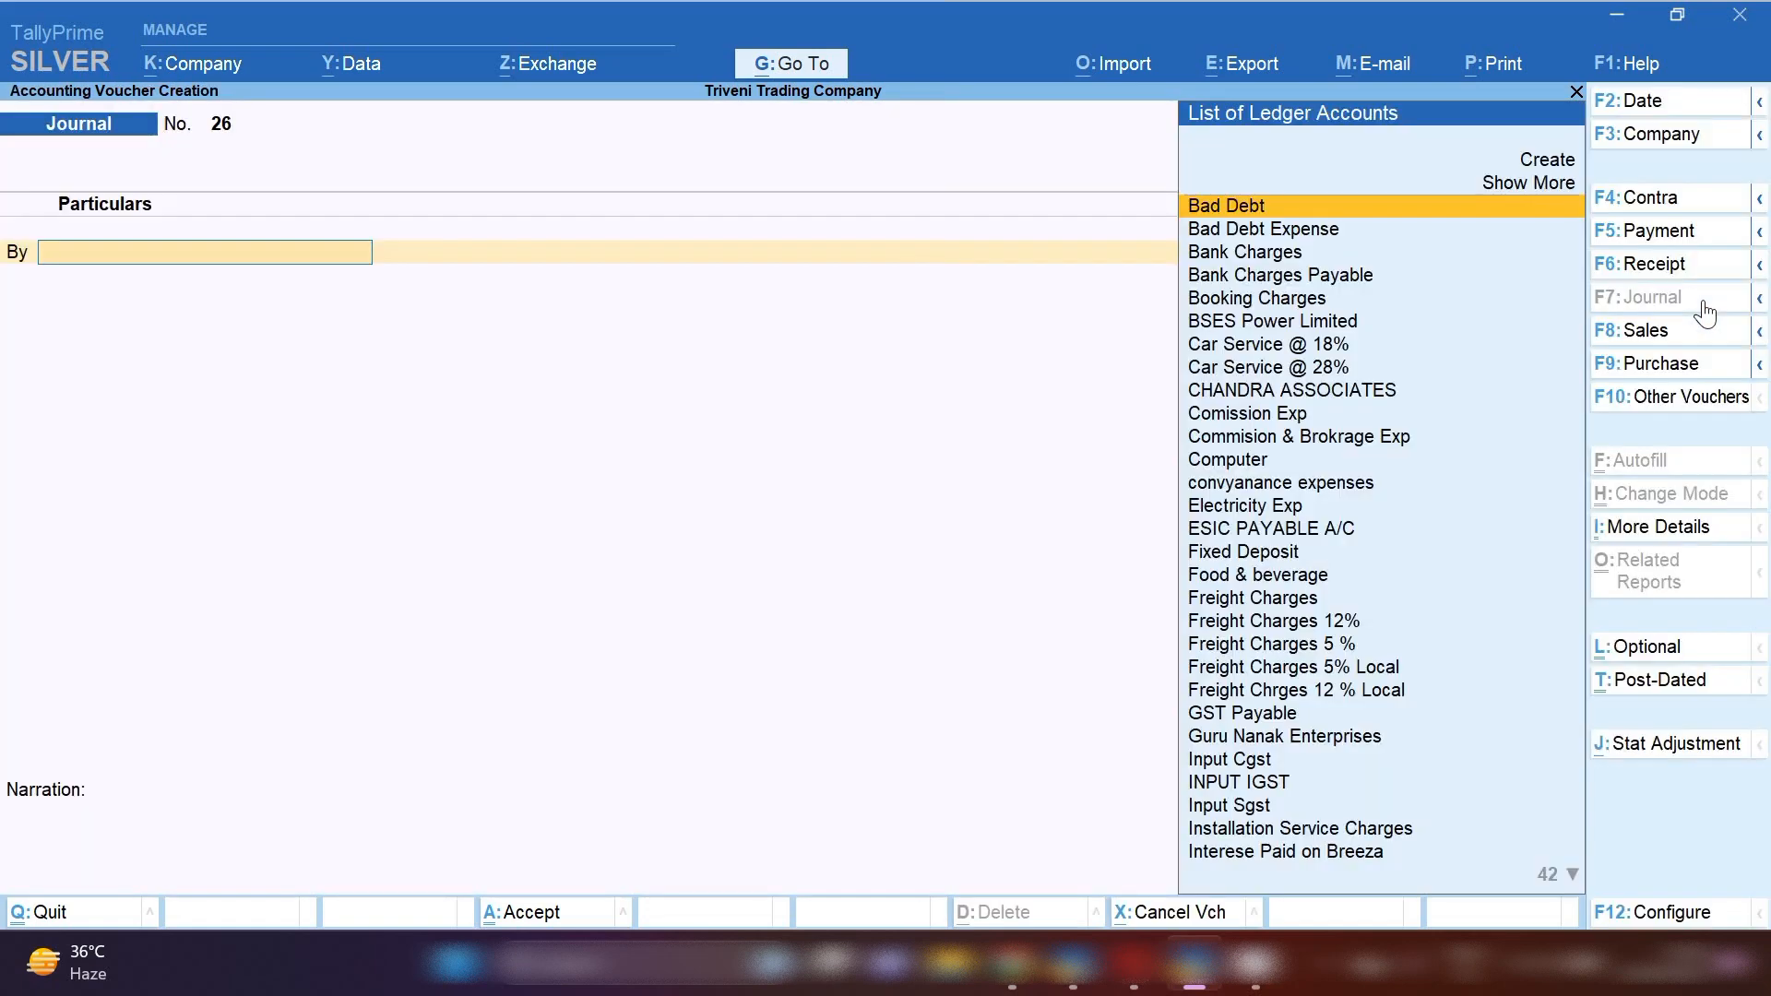
Step: Debit the Bank Charges ledger with 100 on the first line of the journal voucher
text(BANK)
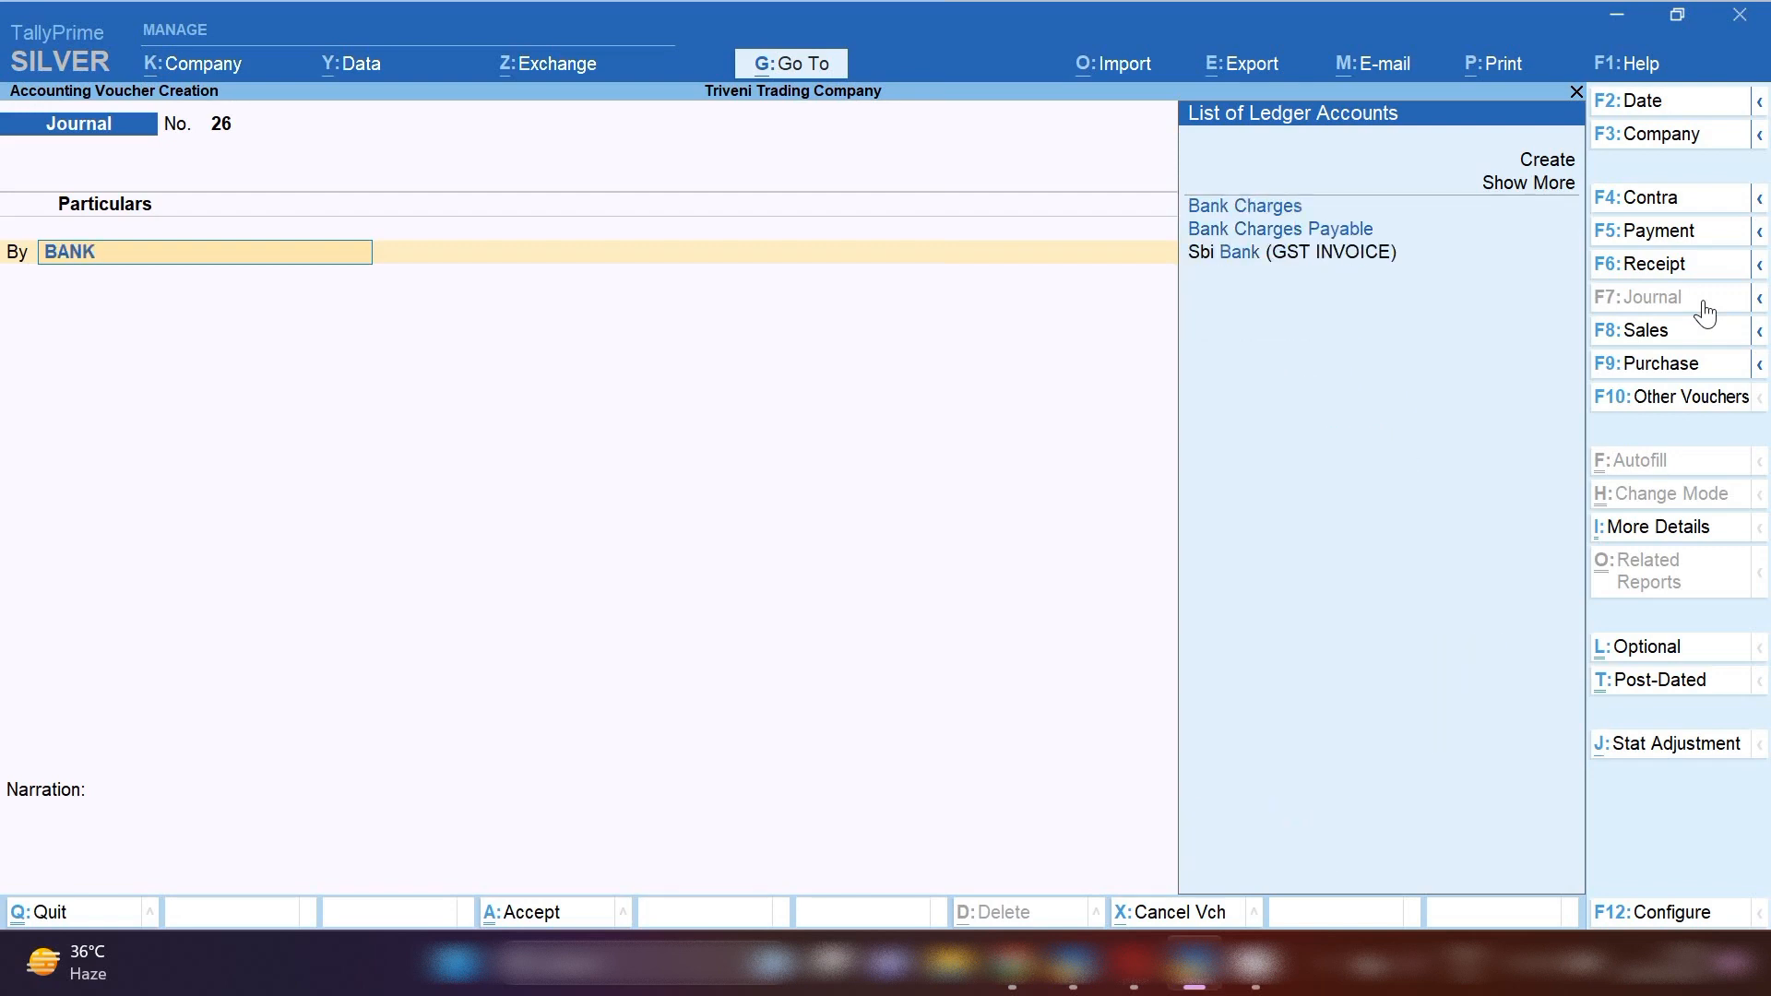
key(Return)
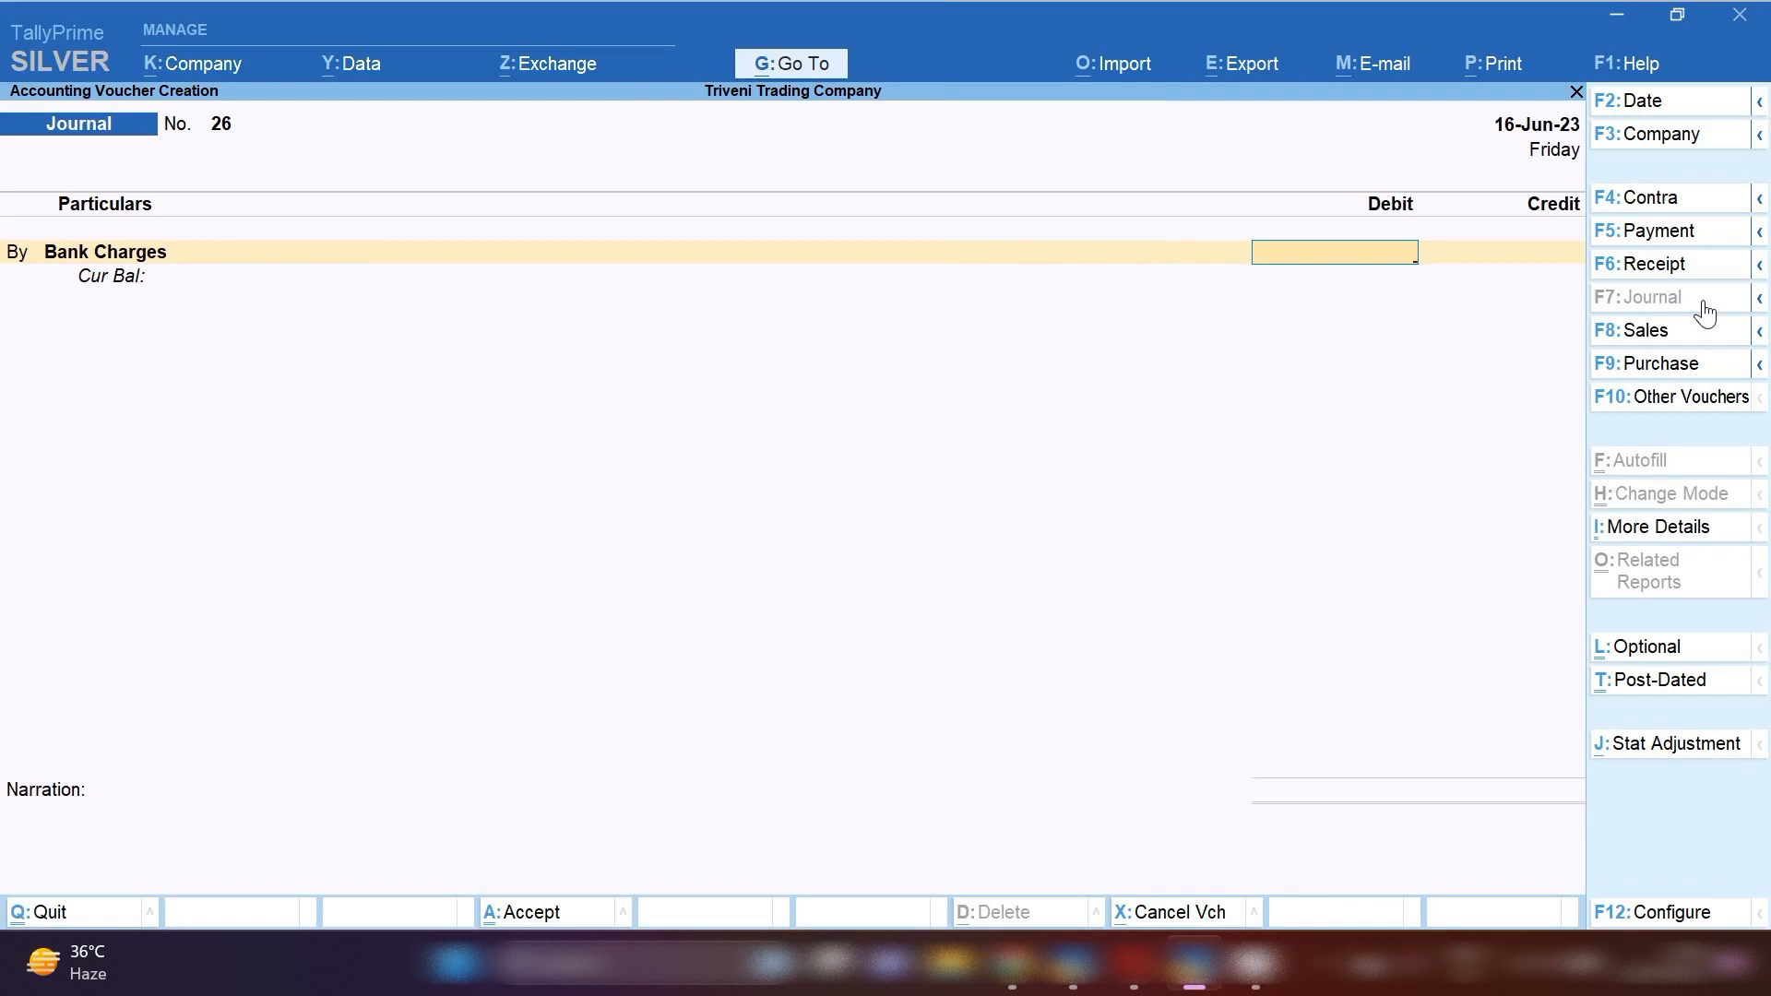
text(100)
key(Return)
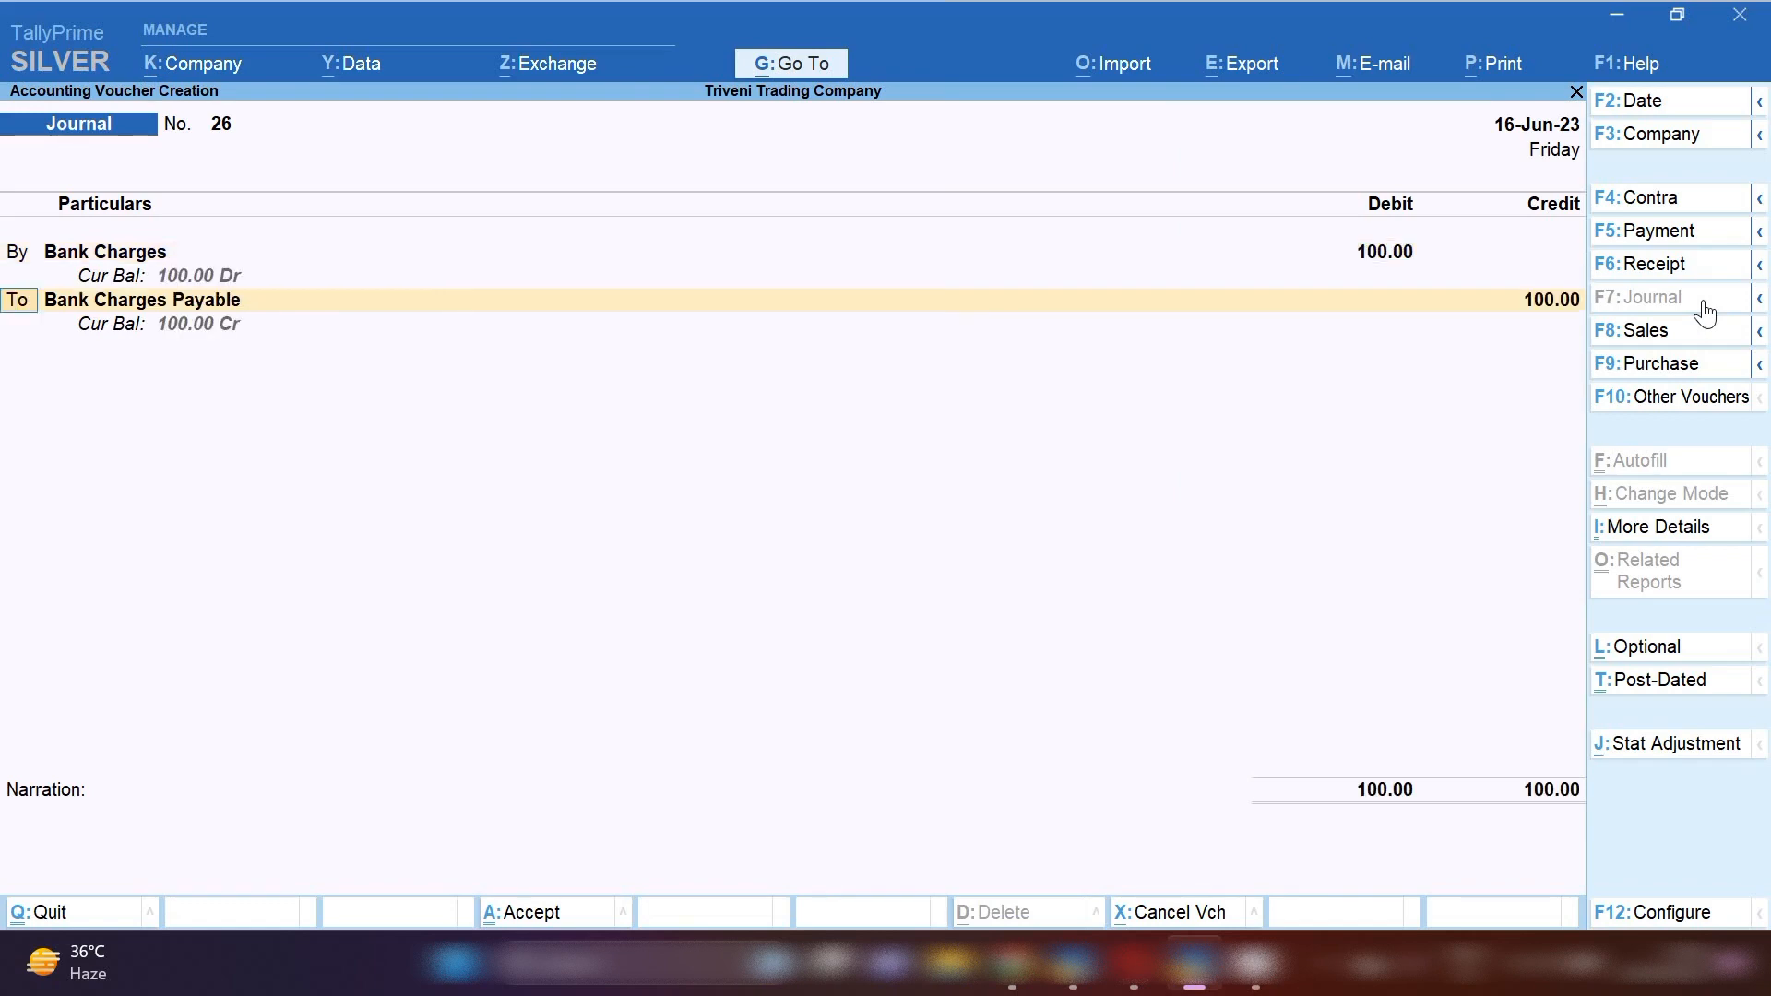
Step: Debit the Input Cgst ledger with 9 on the second line of the journal voucher
text(B)
key(Return)
text(CG)
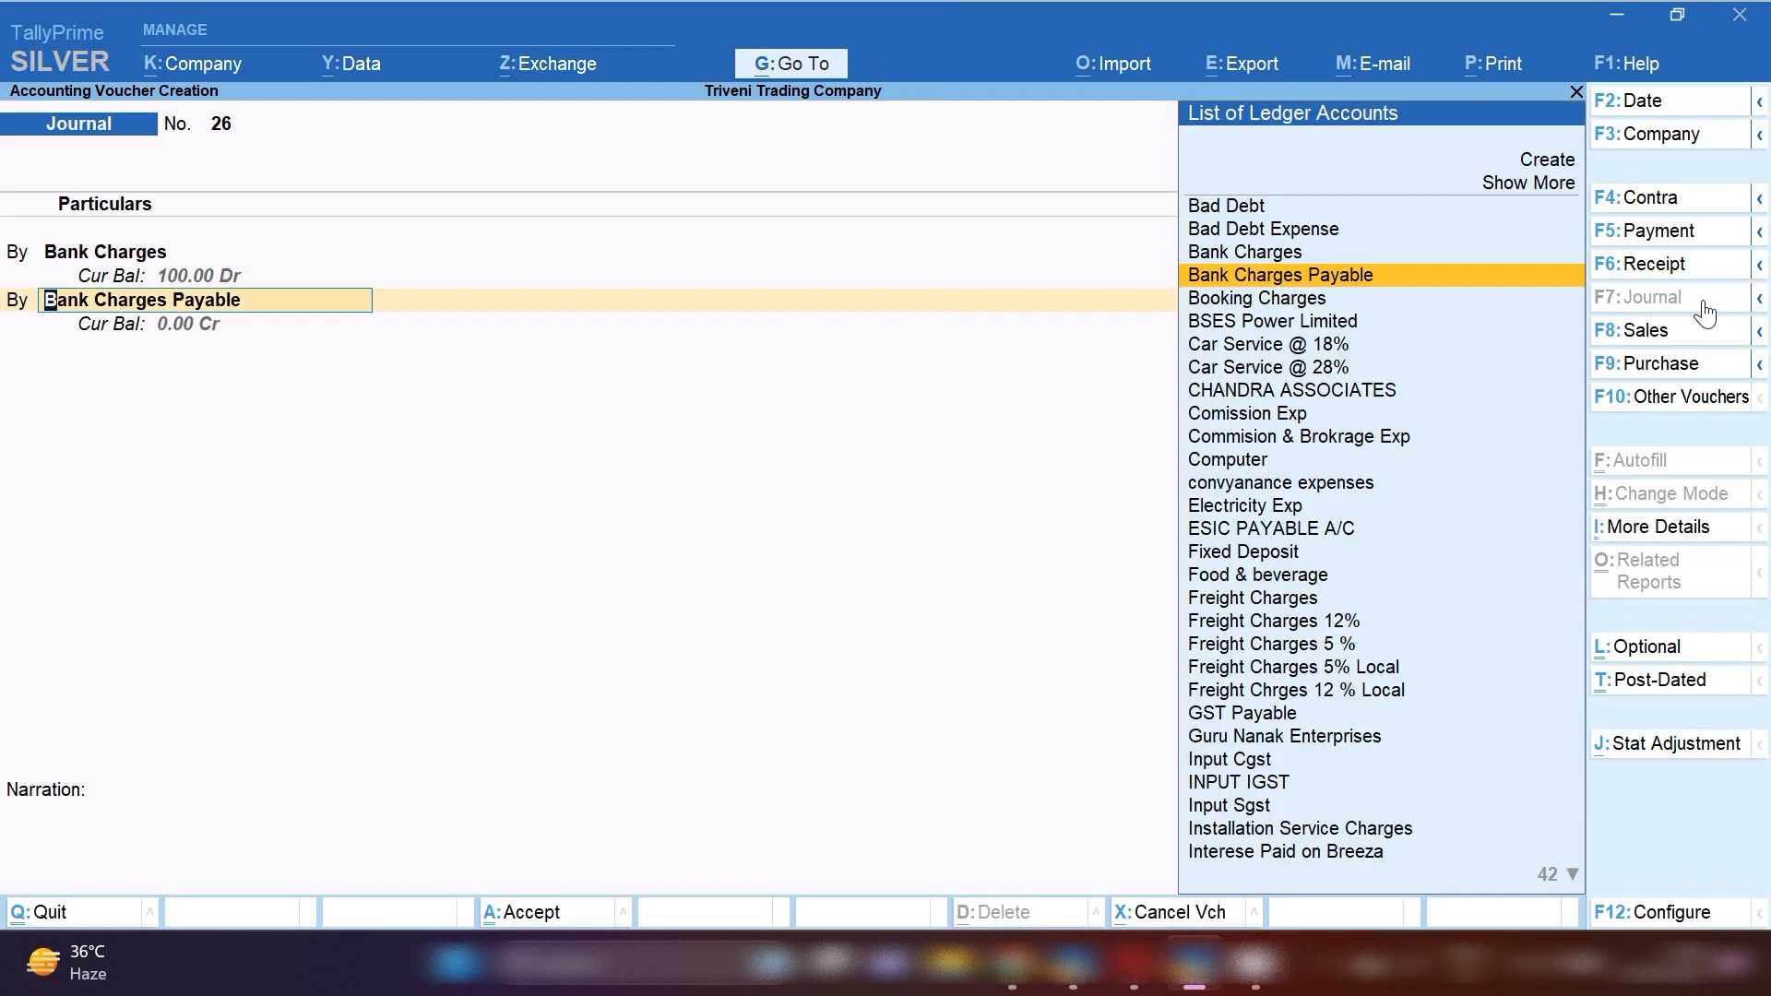
text(S)
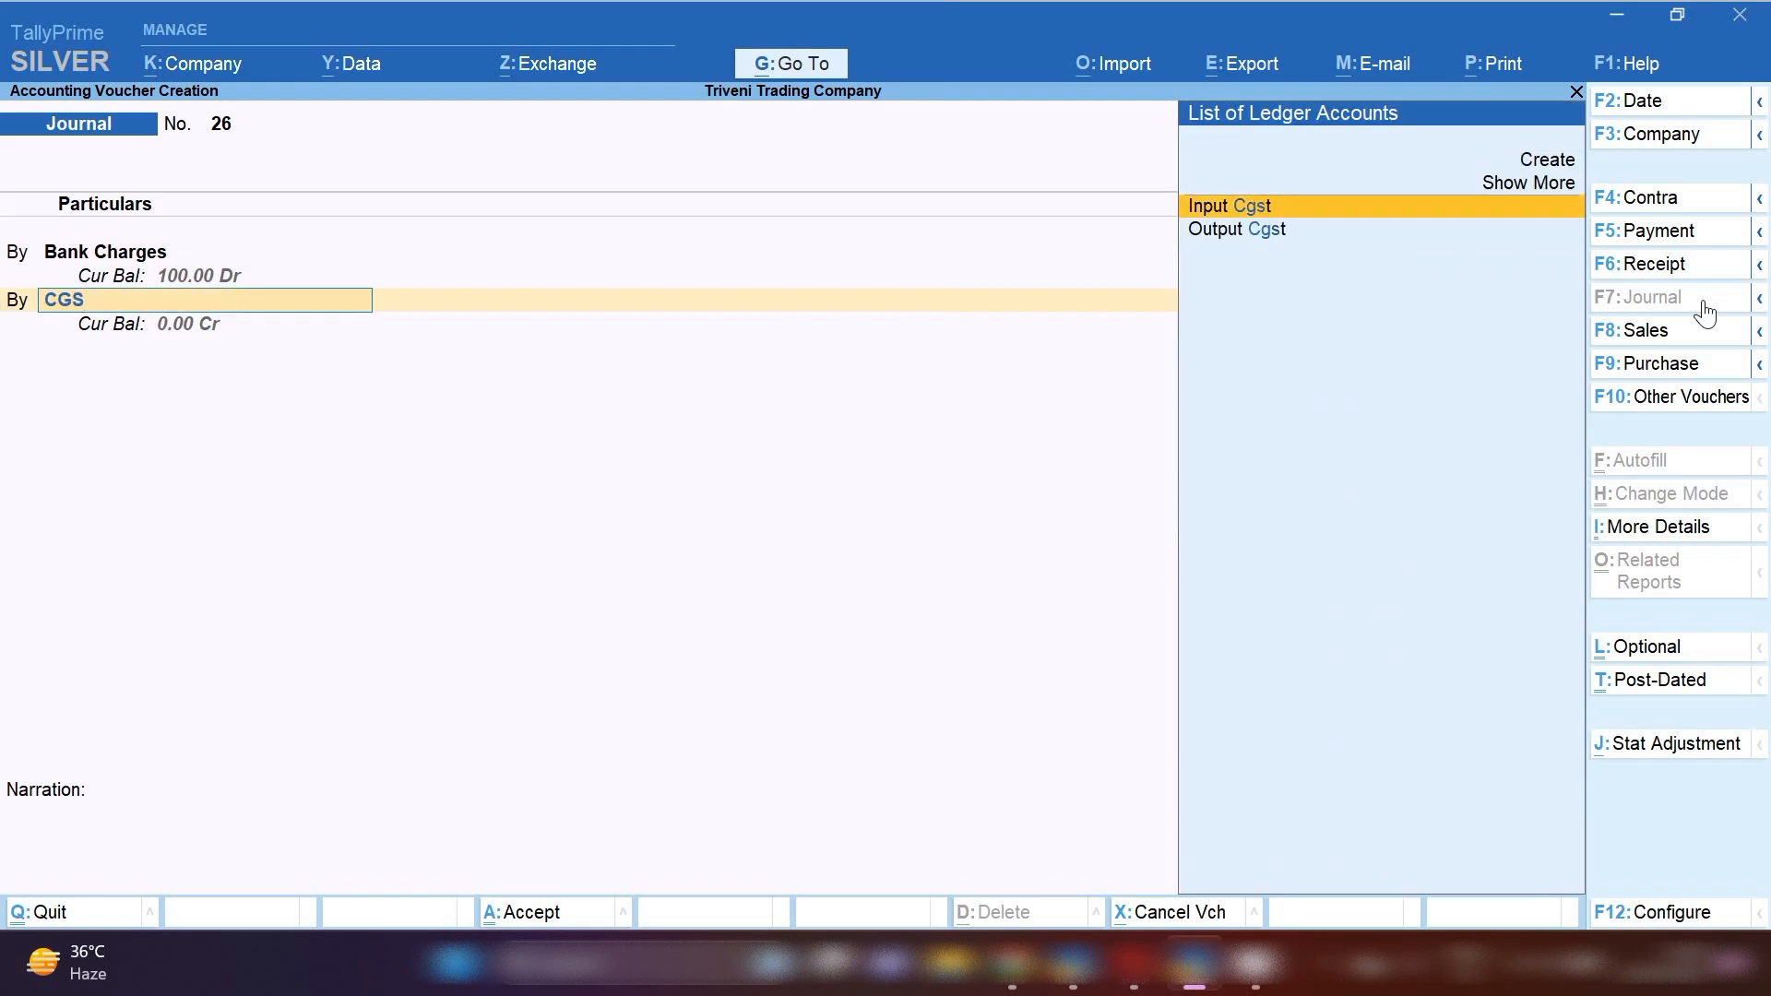
key(Return)
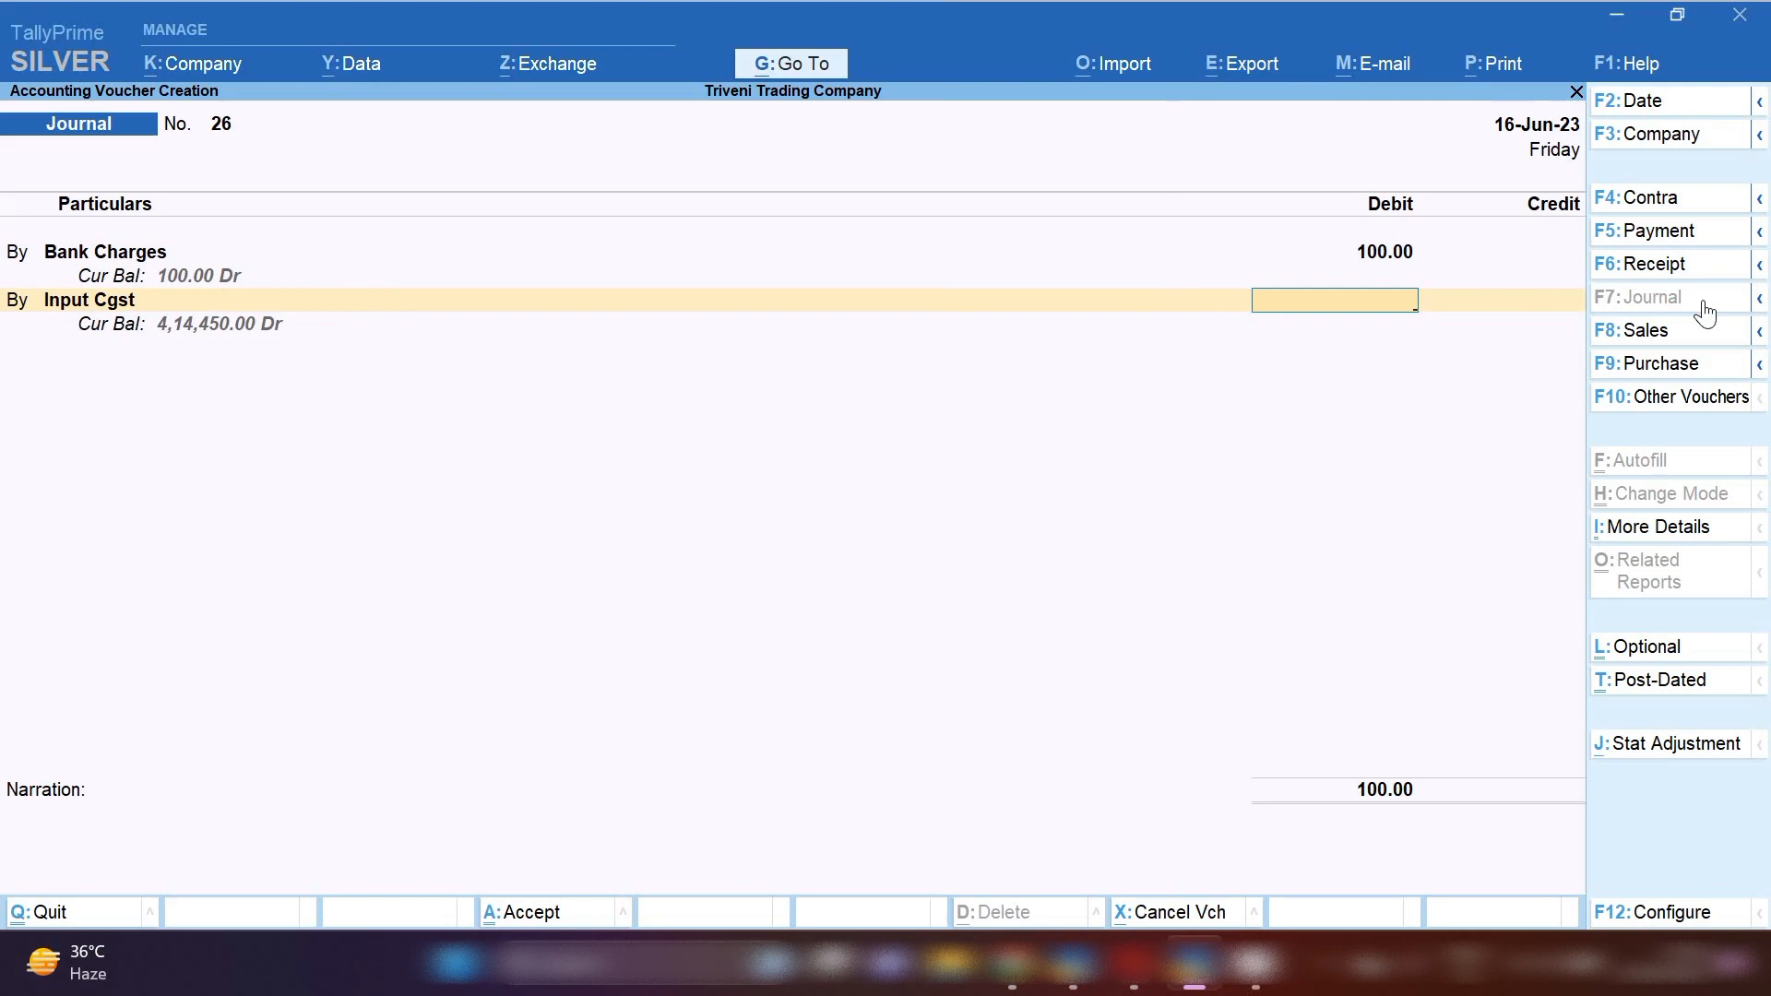
text(9)
key(Return)
Step: Debit the Input Sgst ledger with 9 on the third line of the journal voucher
text(B)
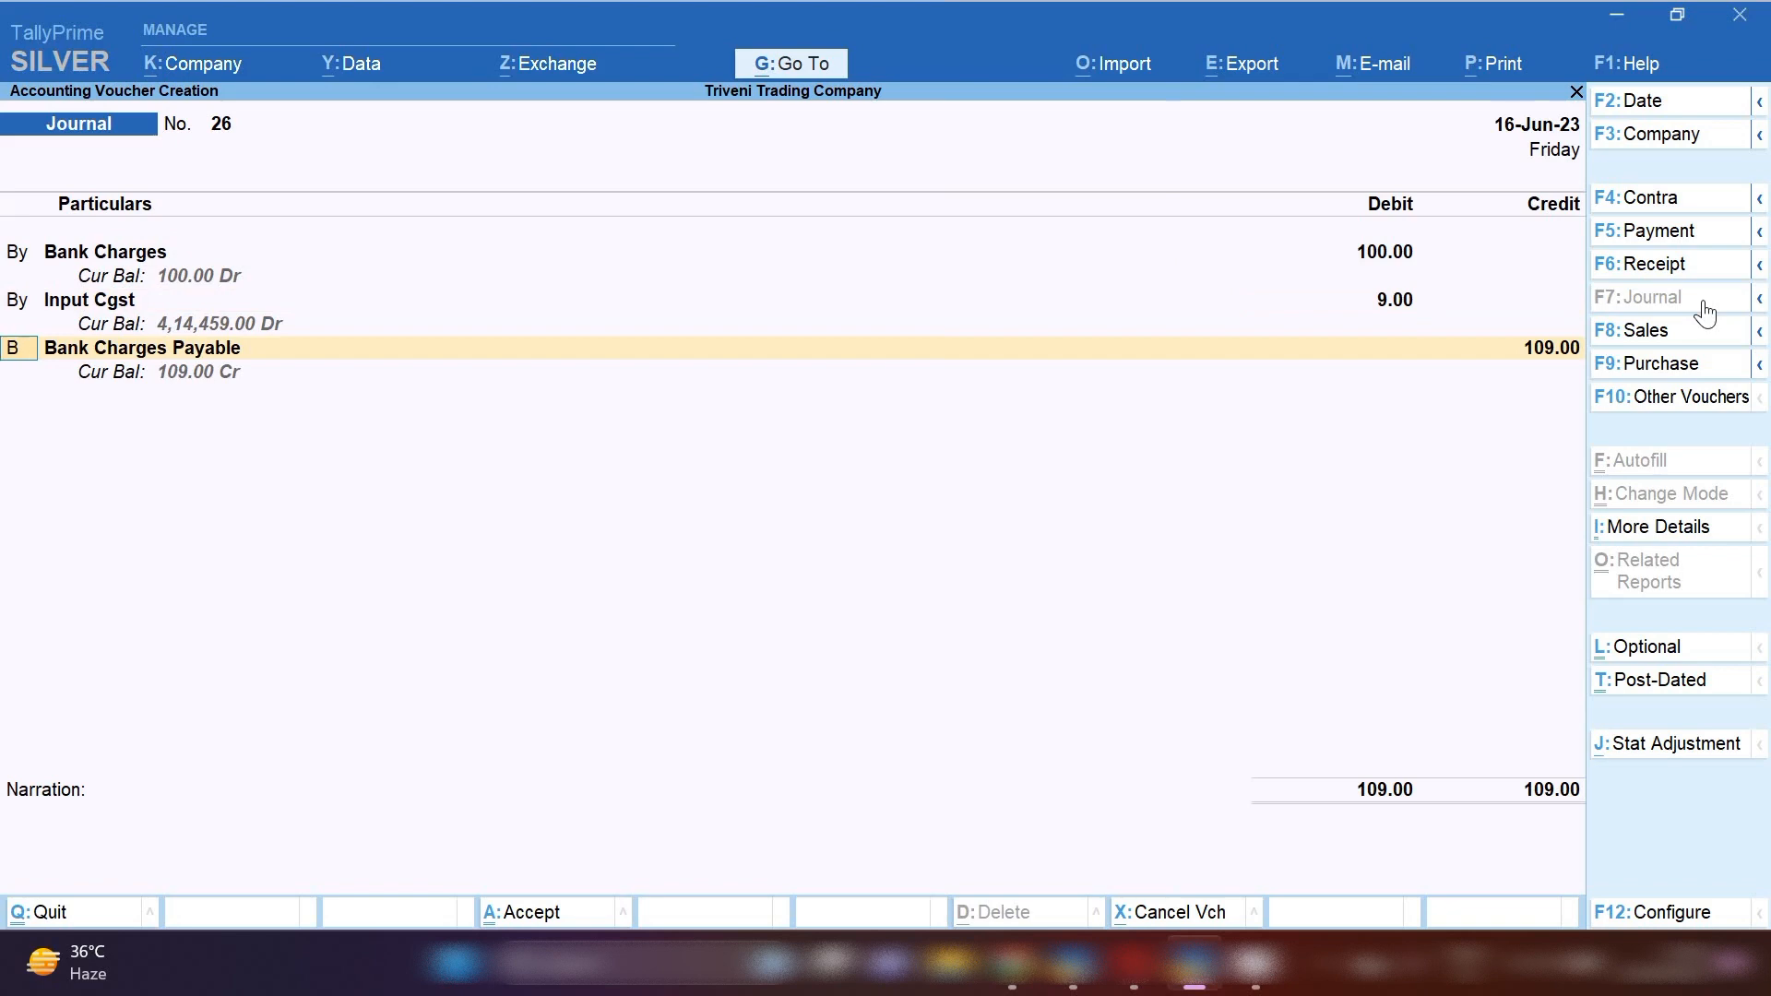
key(Return)
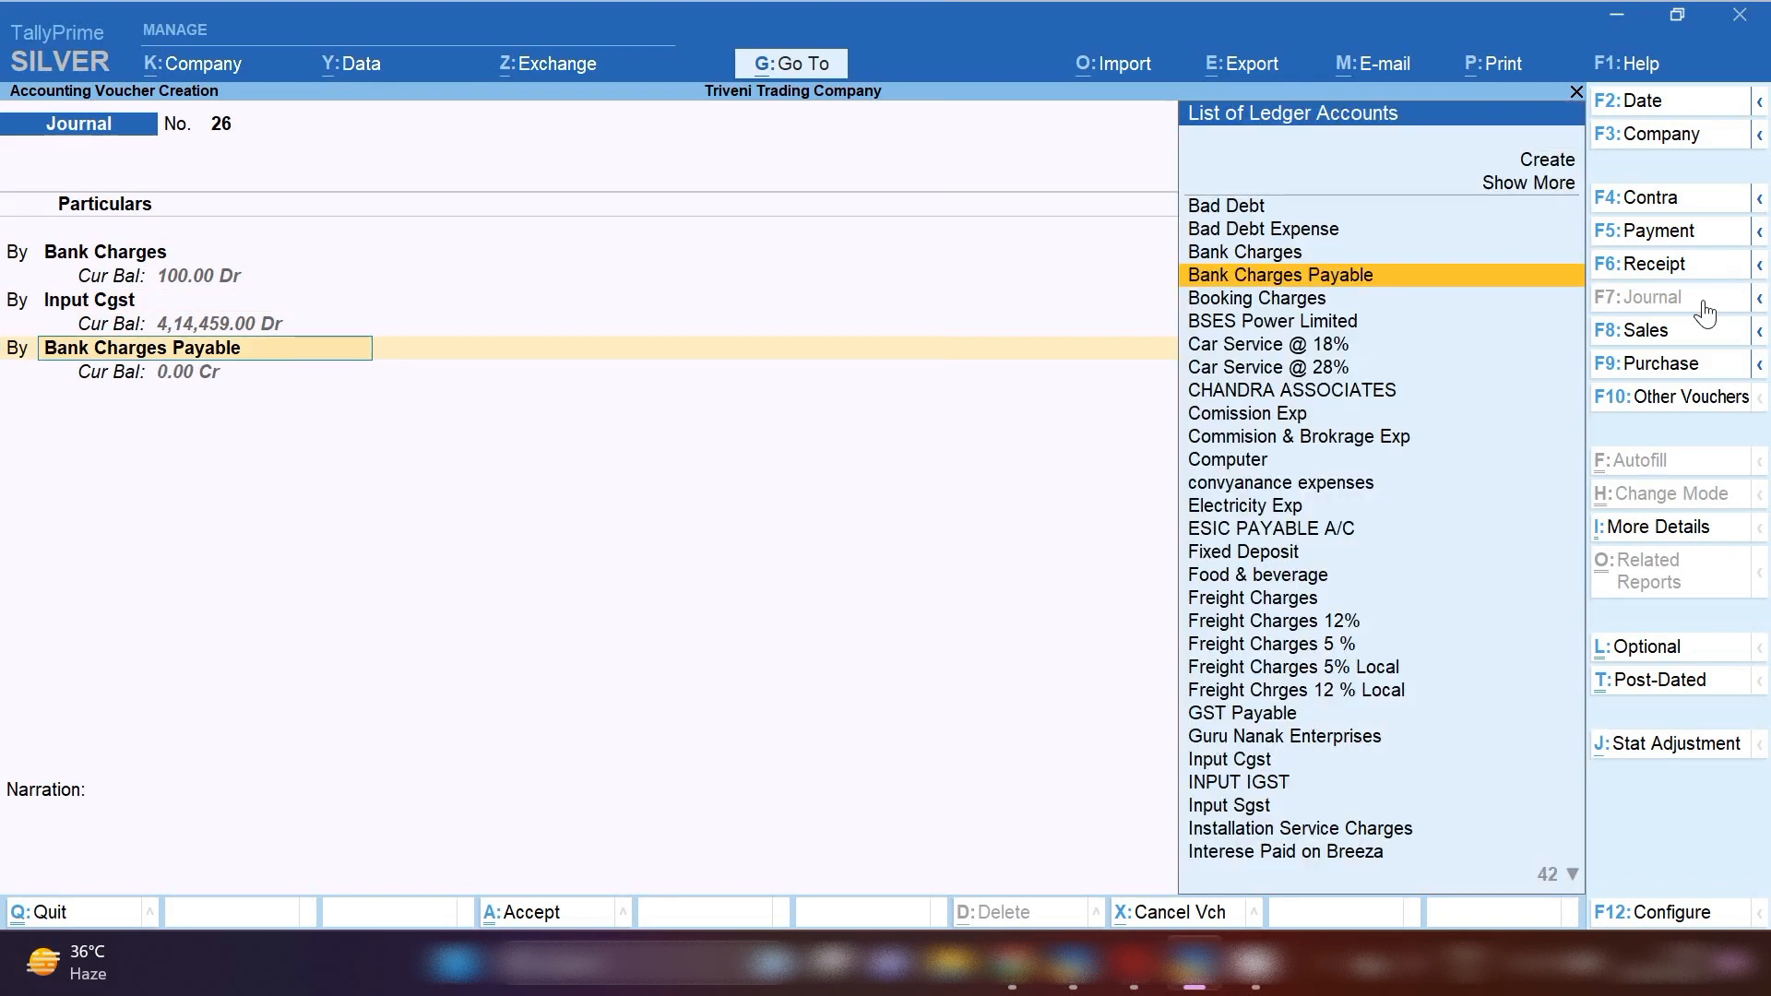
text(SGS)
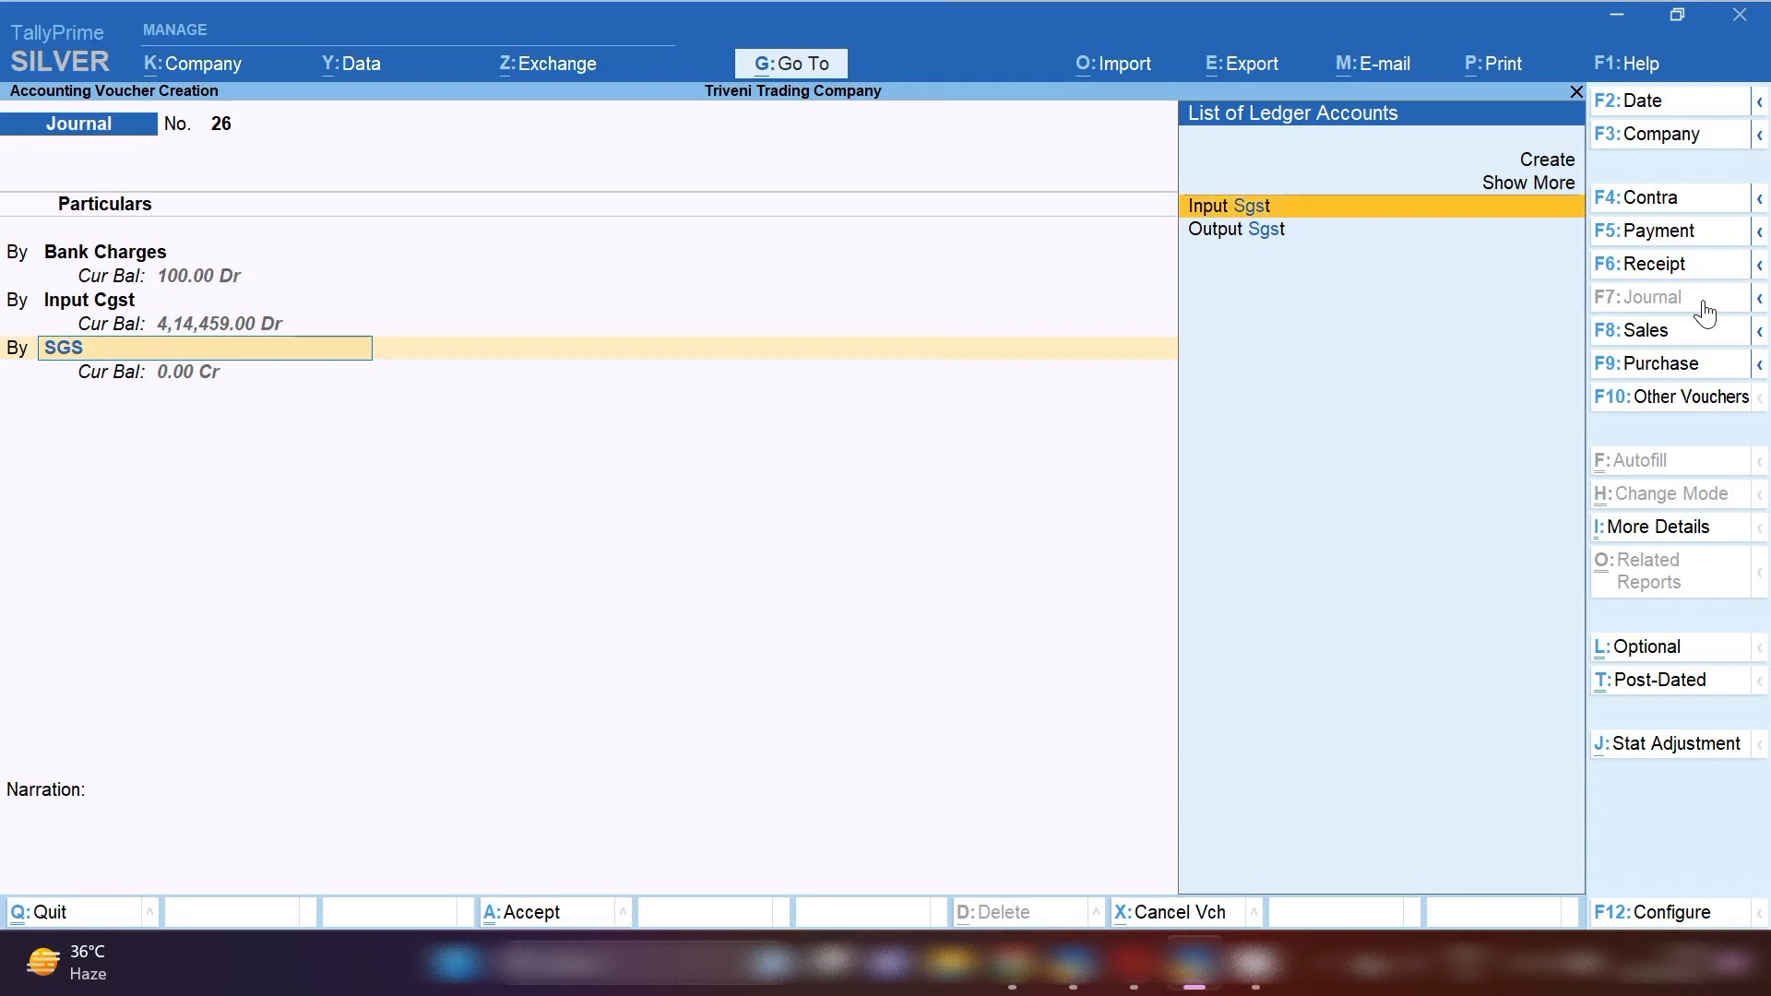
key(Return)
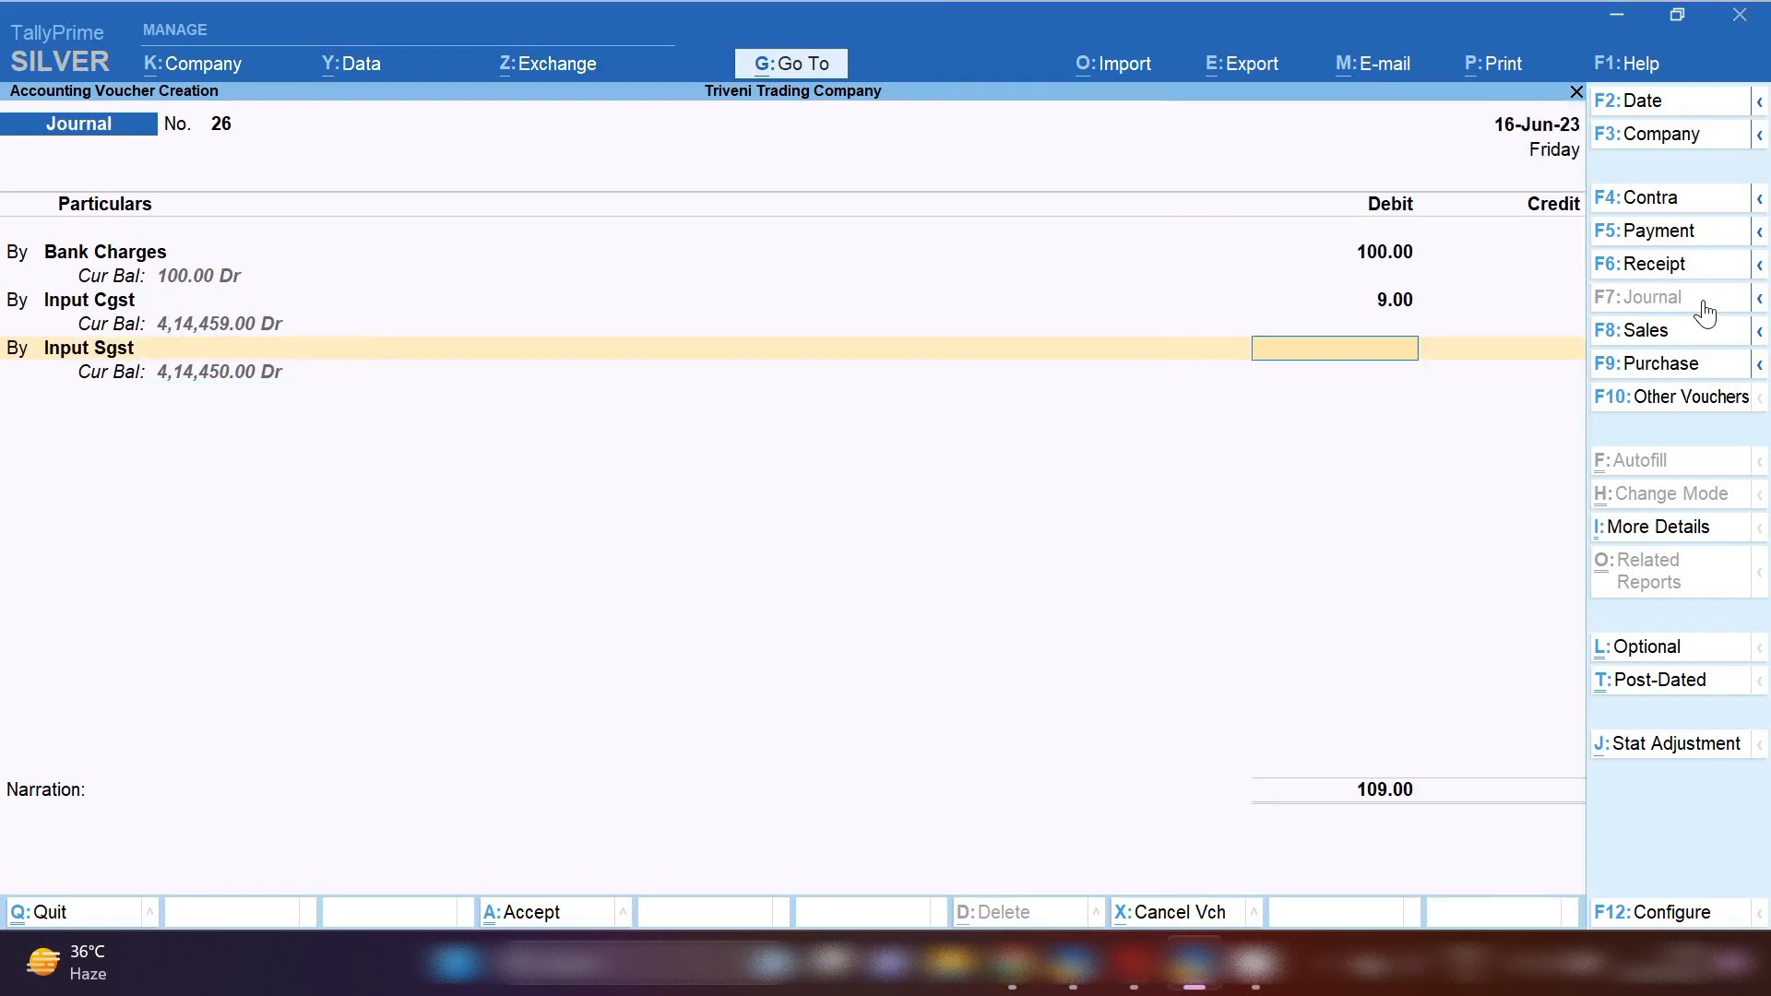
text(9)
key(Return)
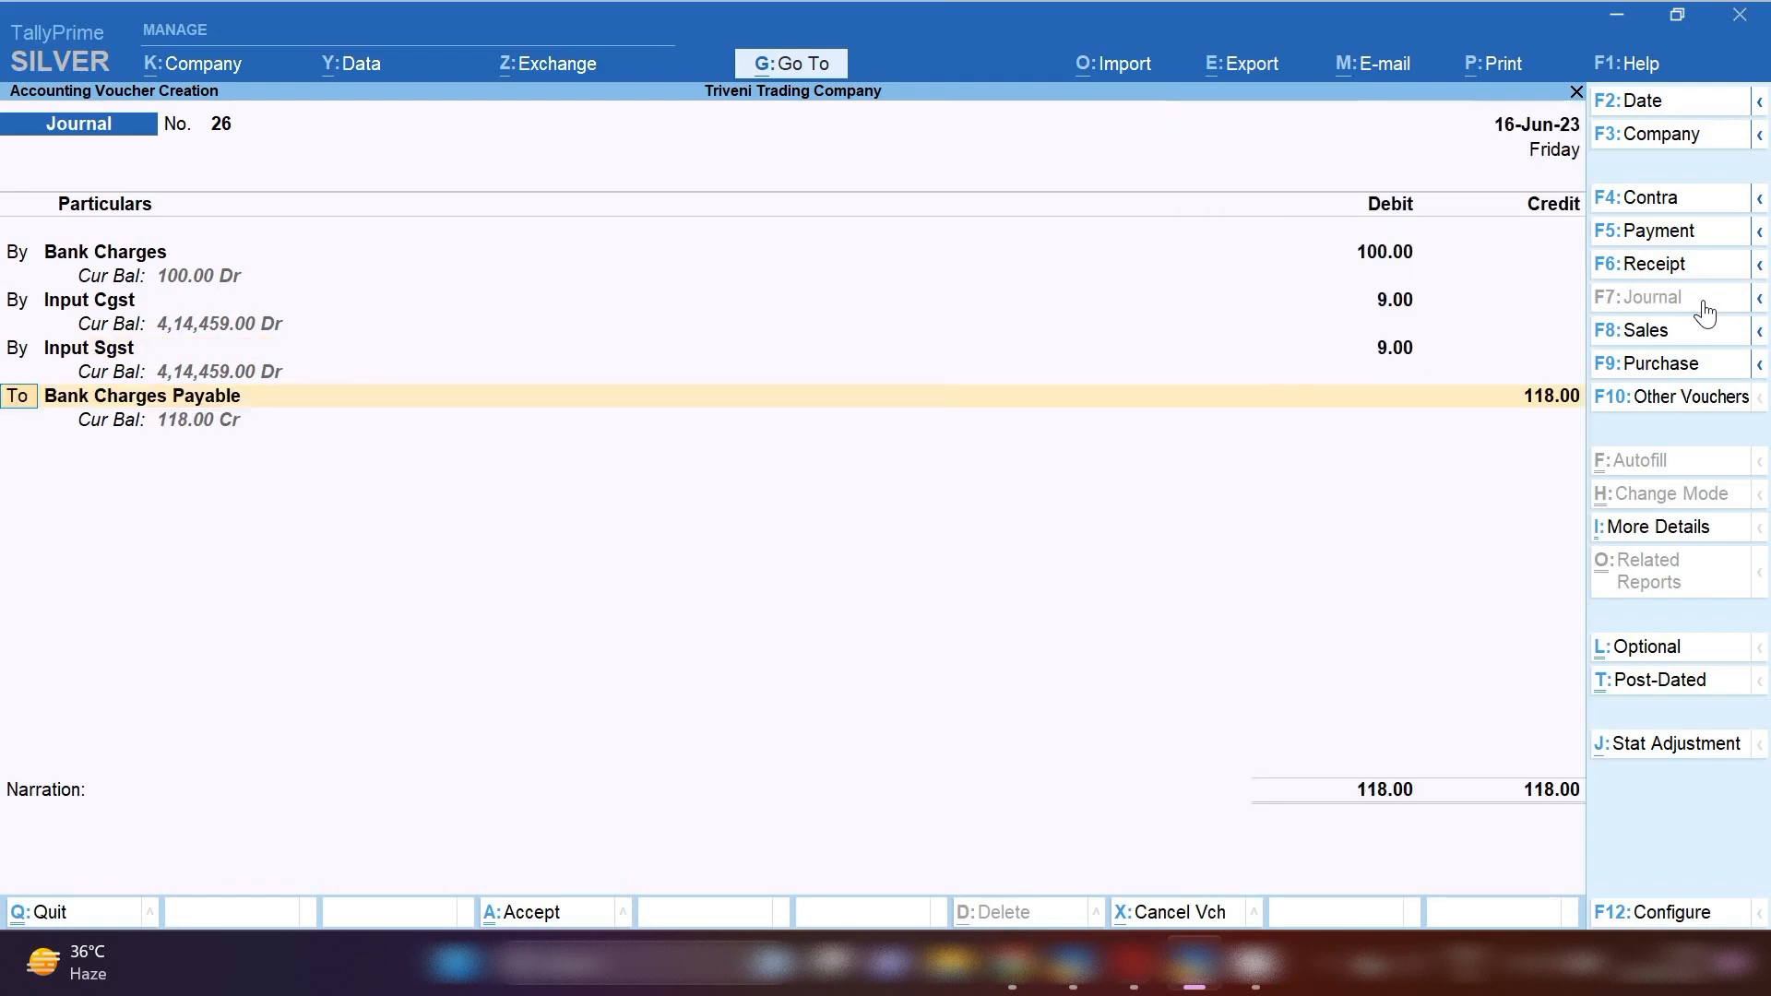
Step: Credit the Sbi Bank (GST INVOICE) ledger with 118 on the fourth line of the voucher
key(Return)
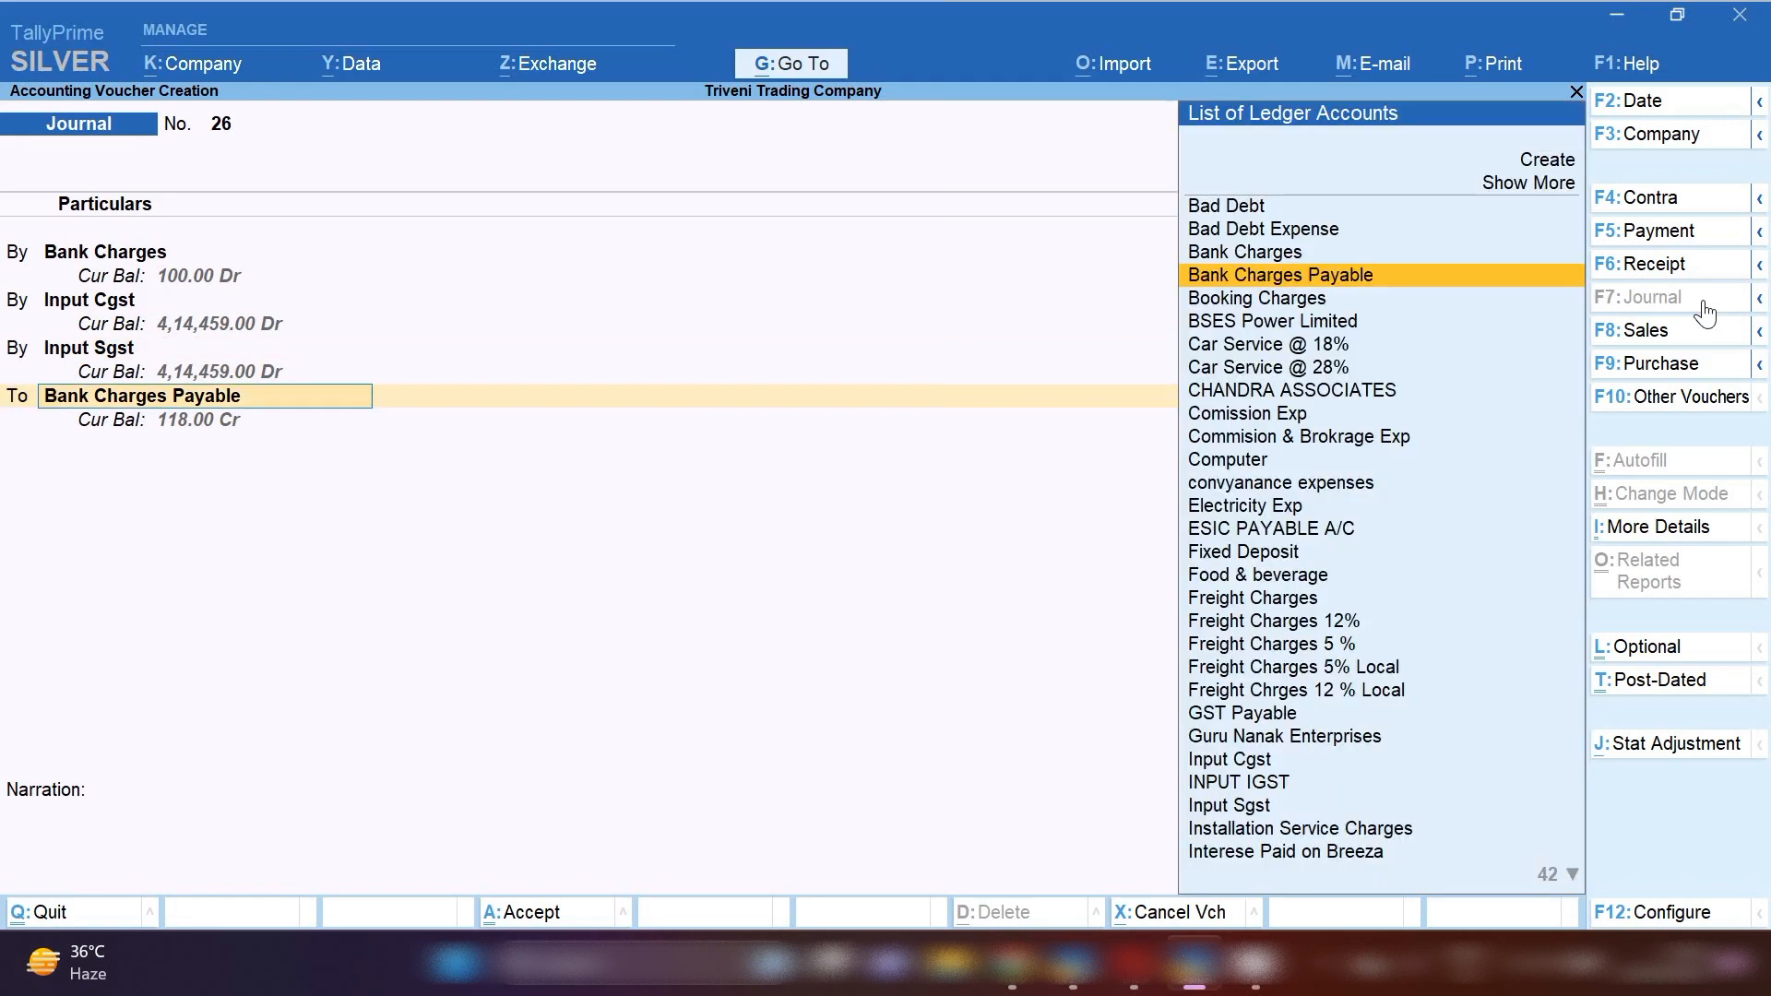
text(SBI)
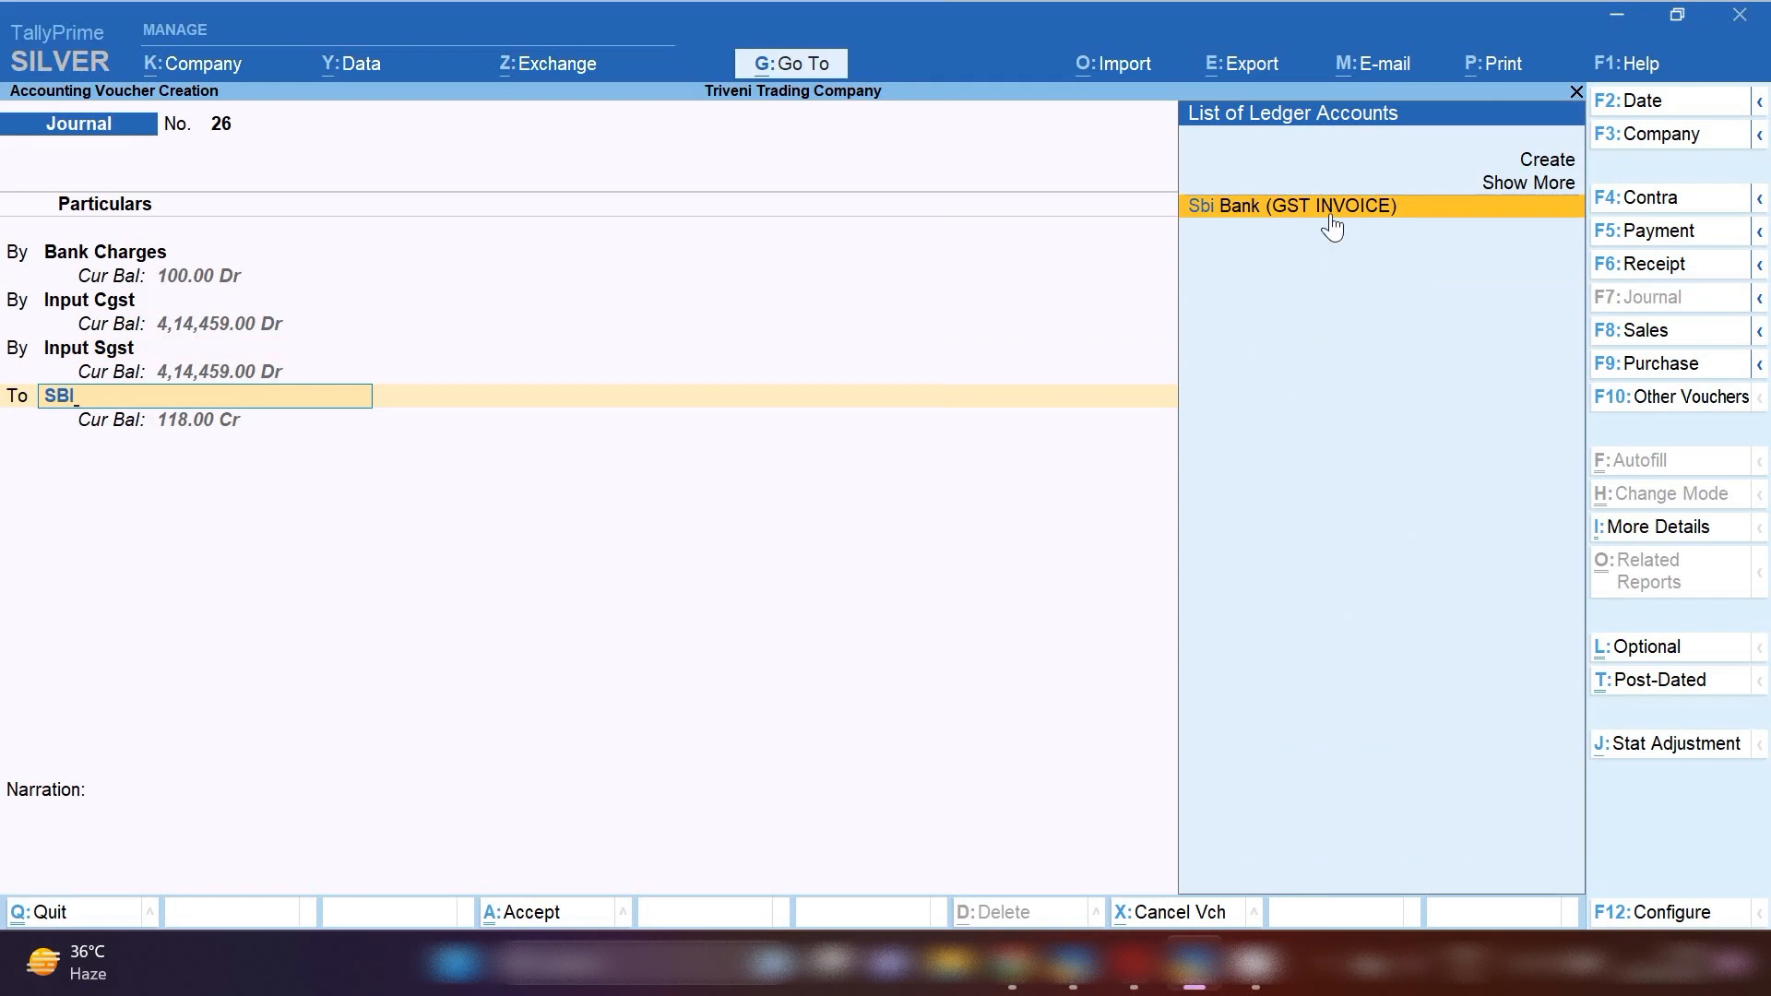
key(Return)
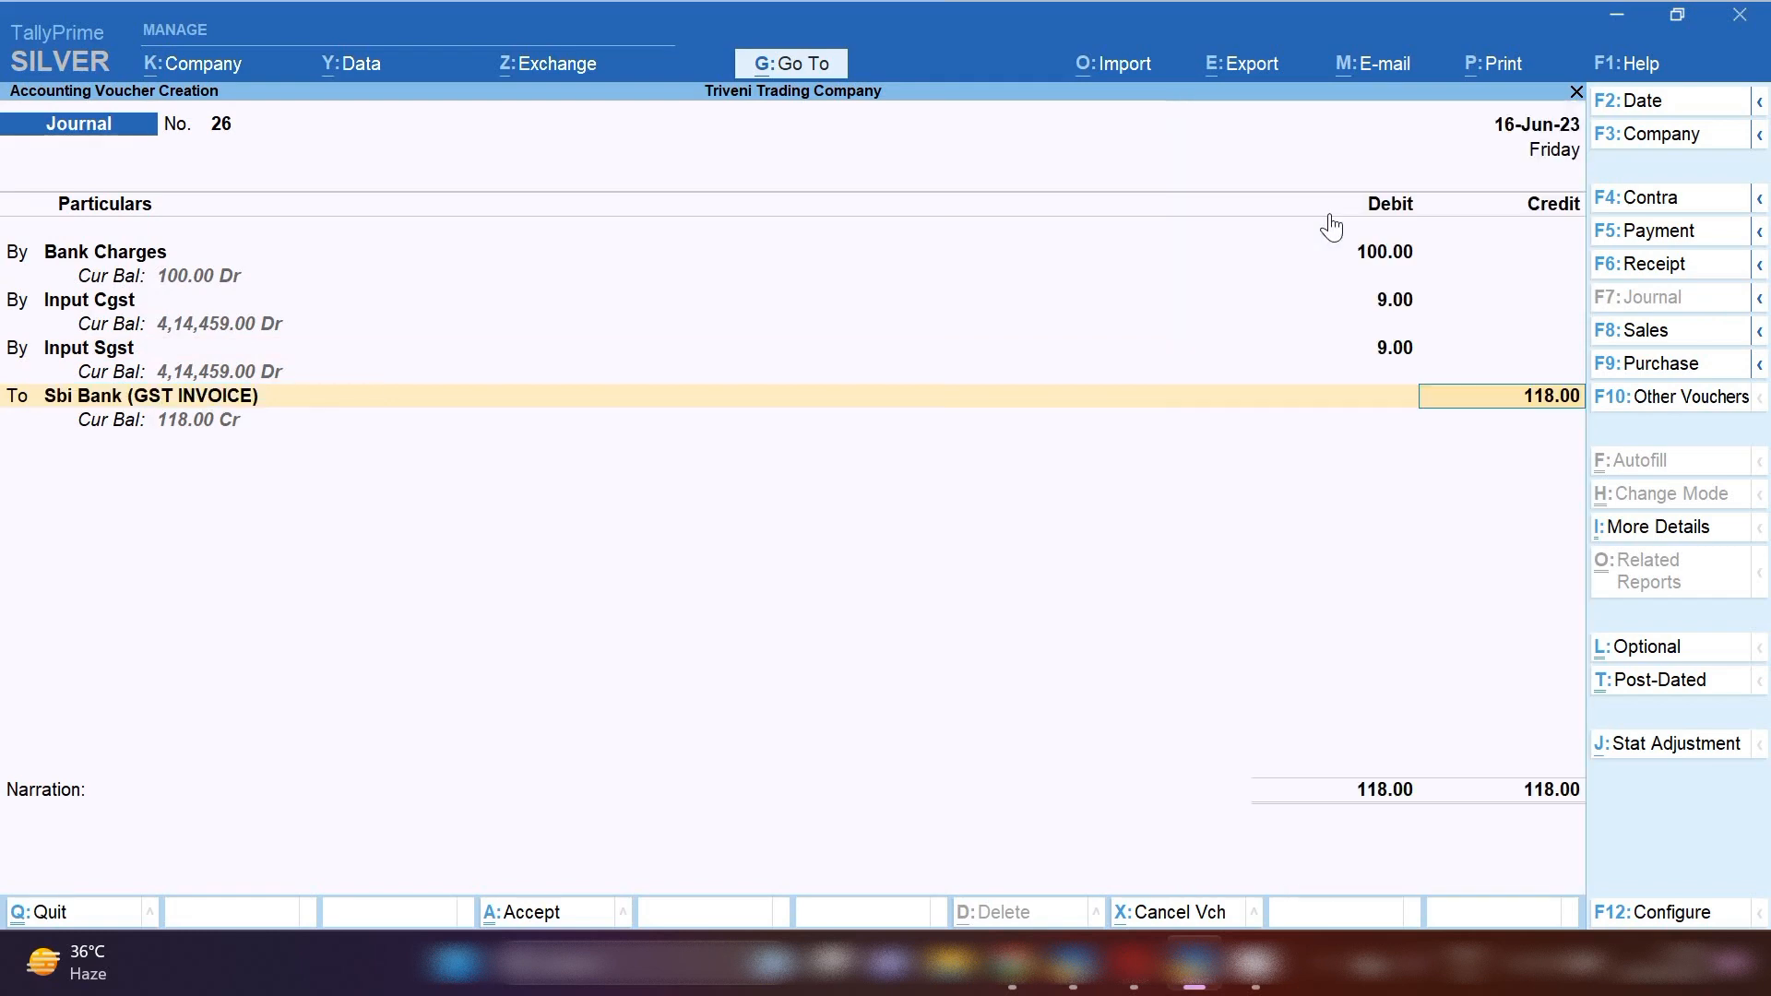
key(Return)
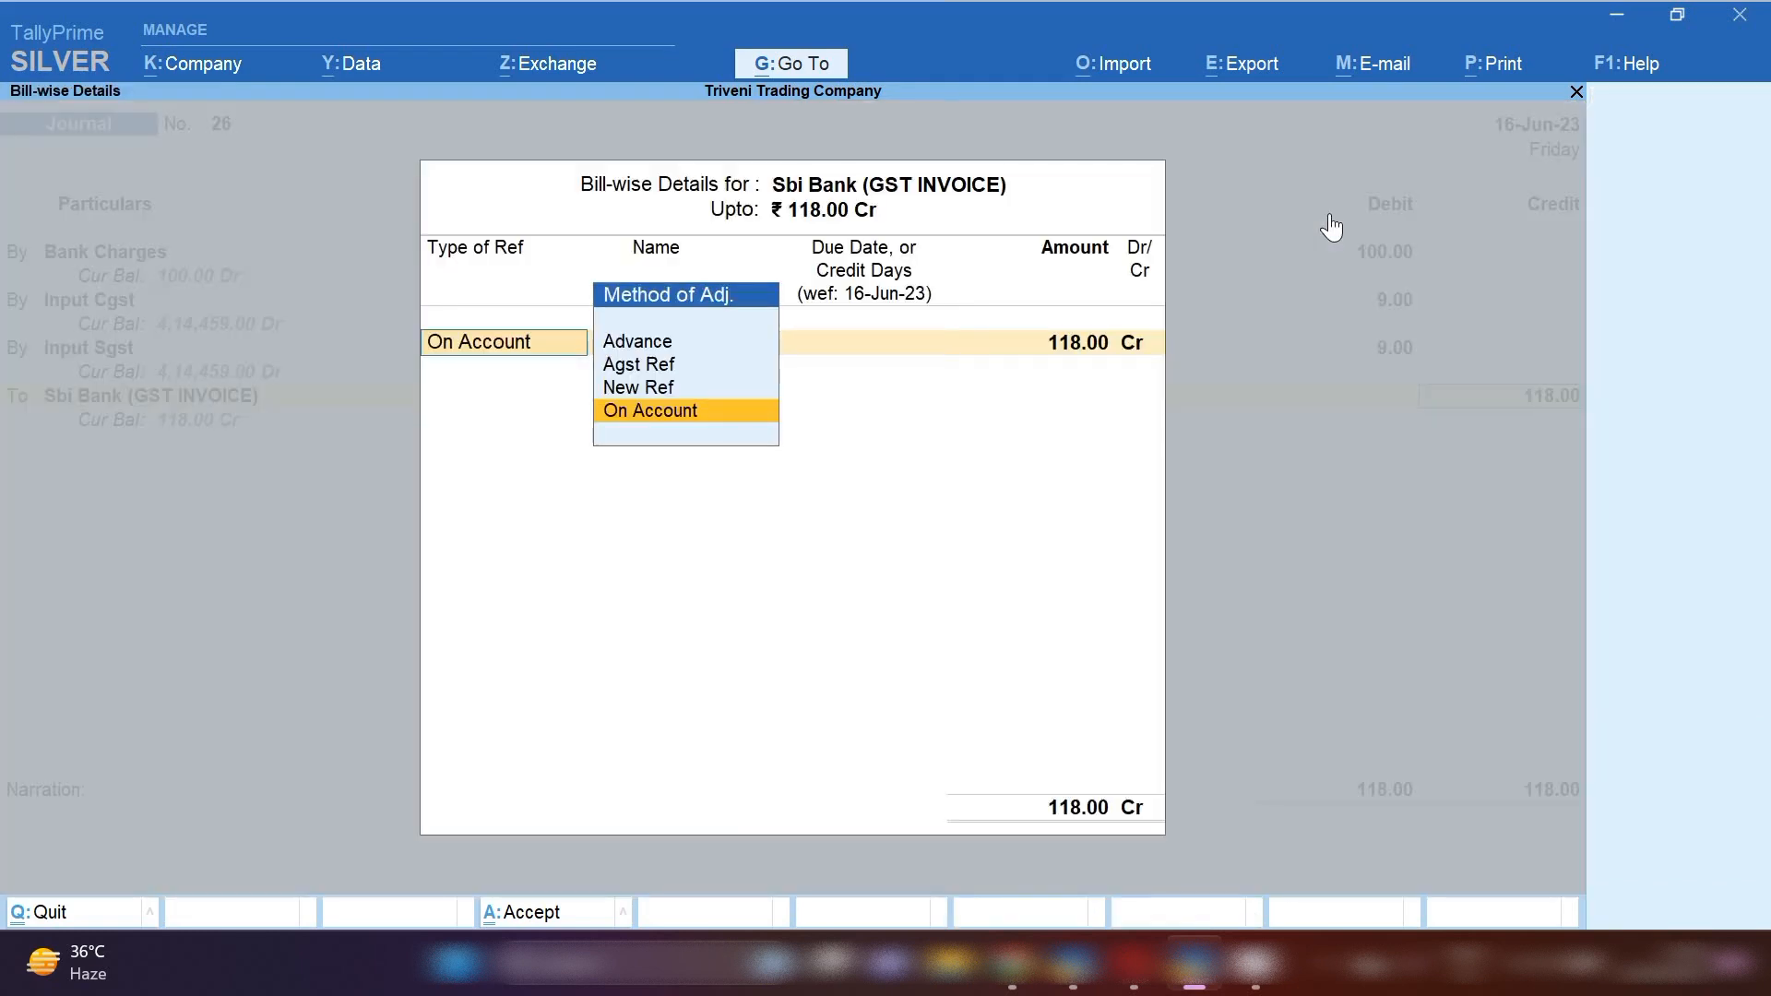
Step: Record the bill-wise details of the 118 credit as a New Ref named 26
key(Up)
key(Up)
key(Down)
key(Return)
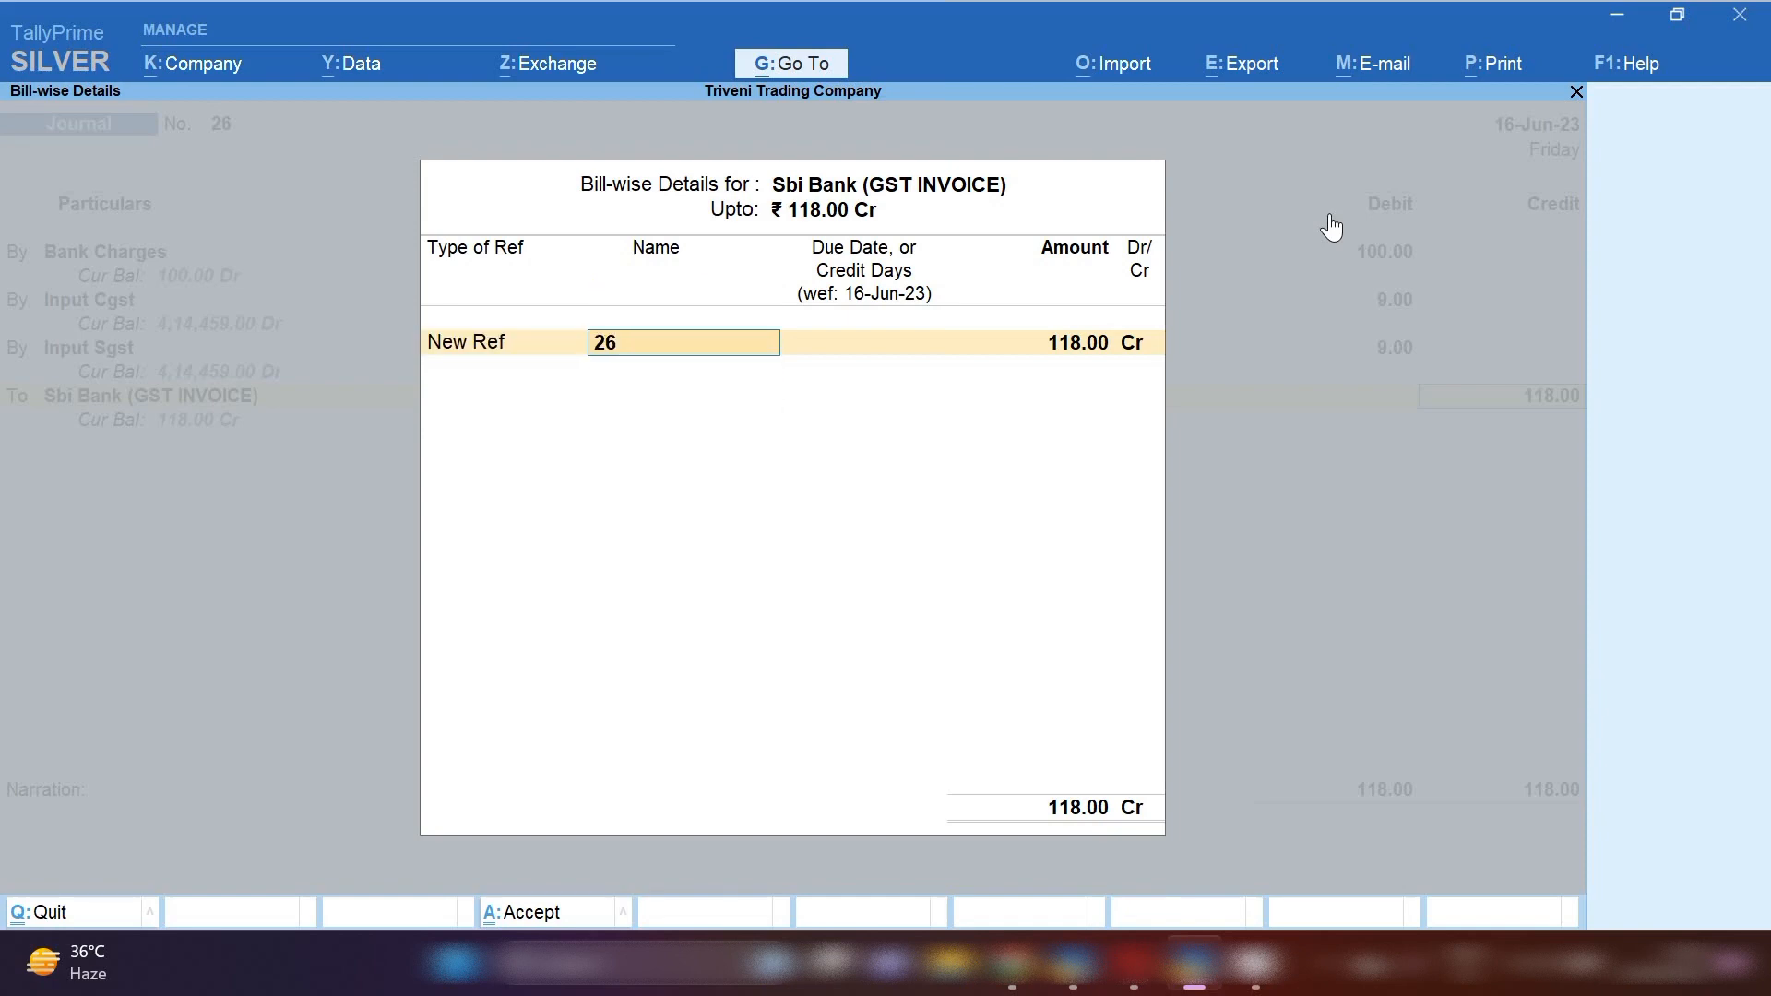
key(BackSpace)
key(BackSpace)
text(26)
key(Return)
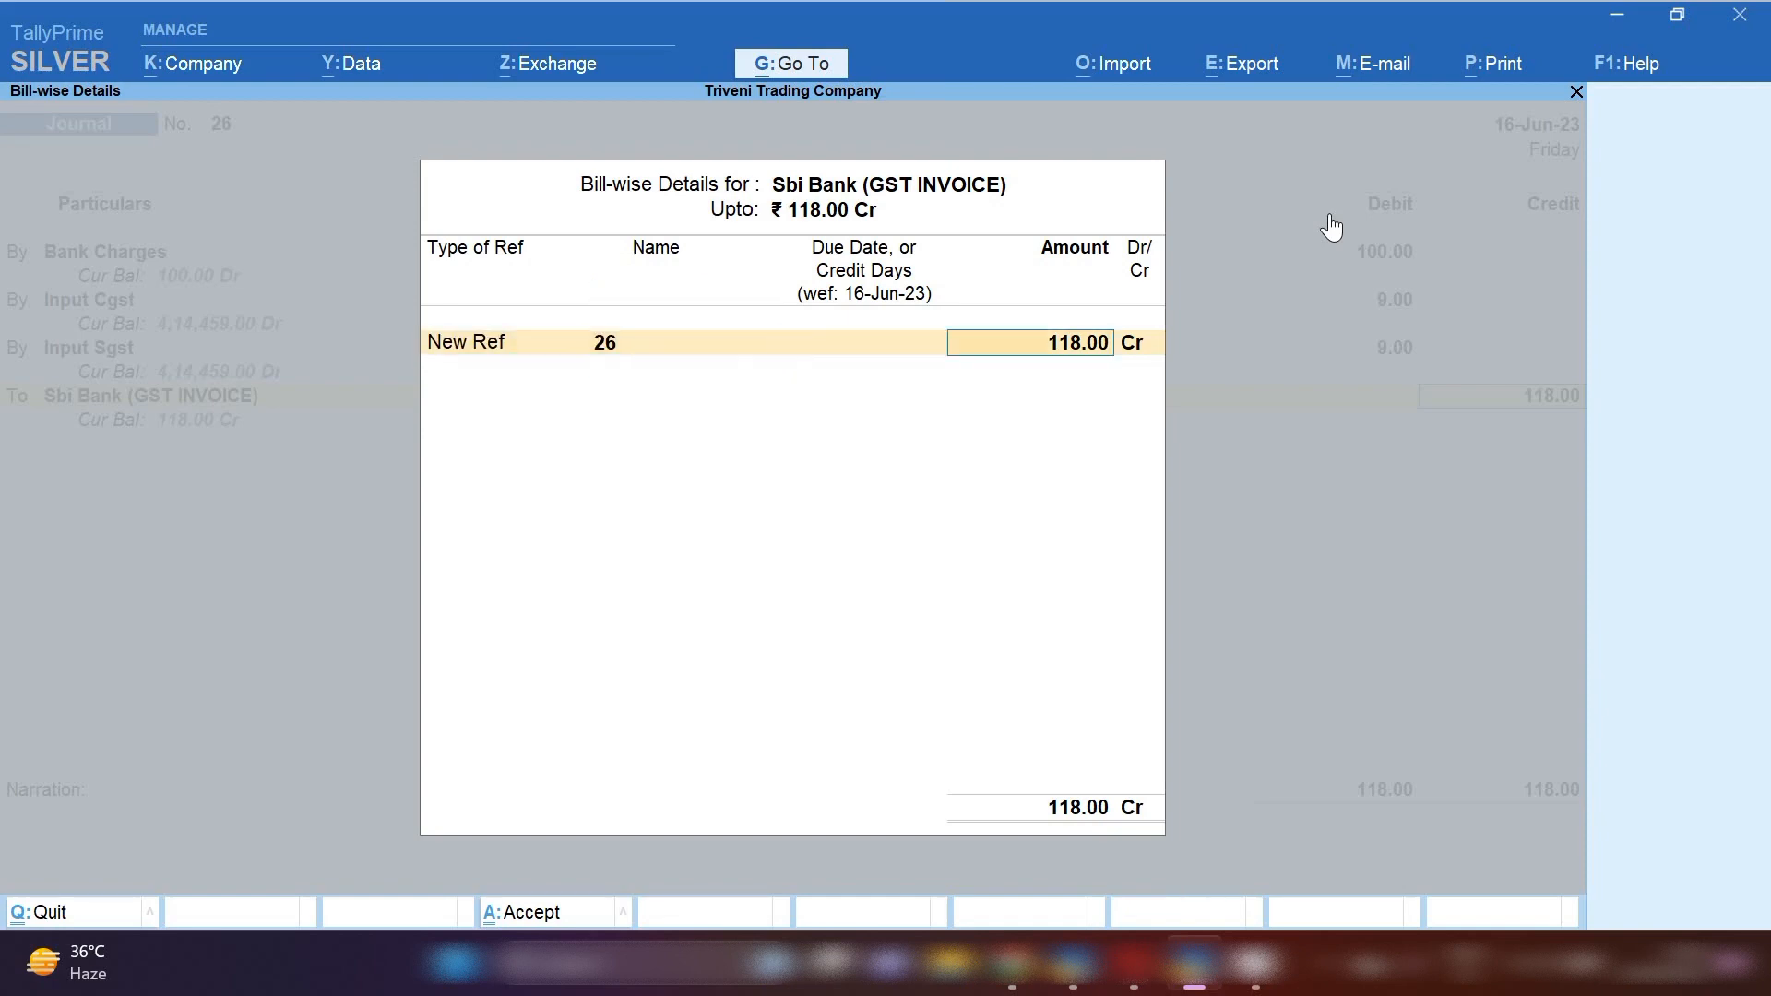
key(Return)
key(Return)
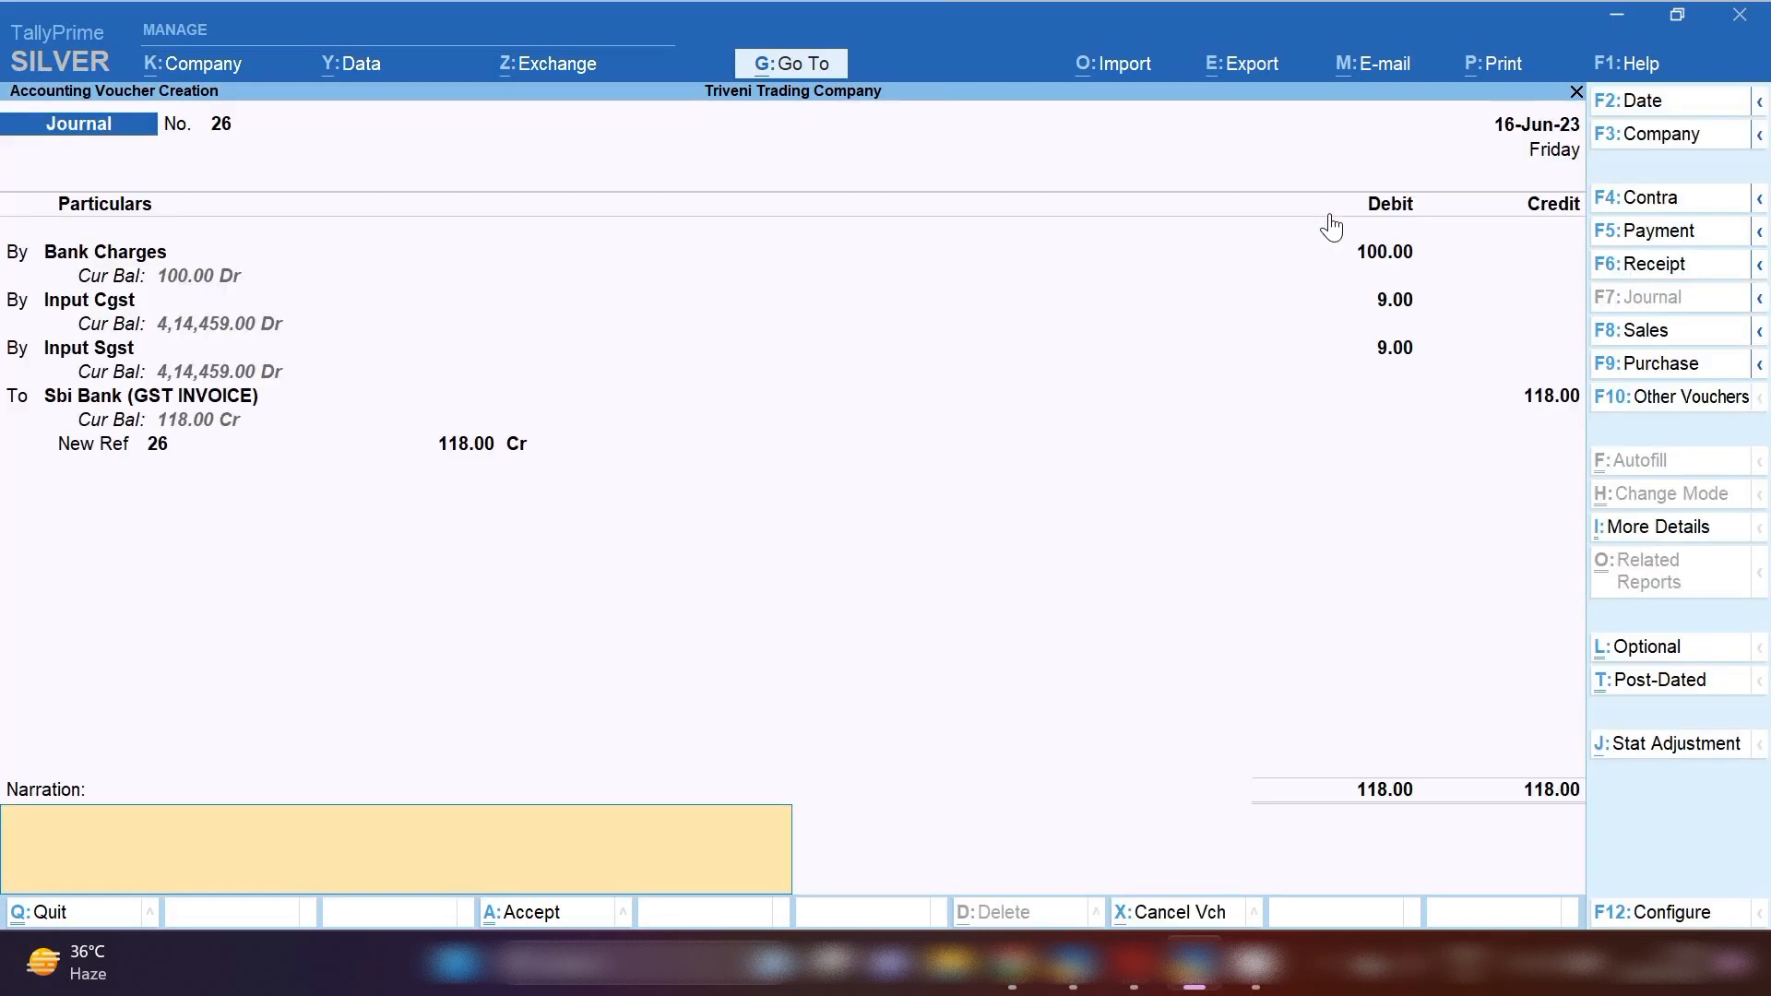
Step: Enter the narration "BANK CHARGES FOR THE MONHT OF" and save the journal voucher
text(BANG)
key(BackSpace)
text(K CHARGES FOR THE)
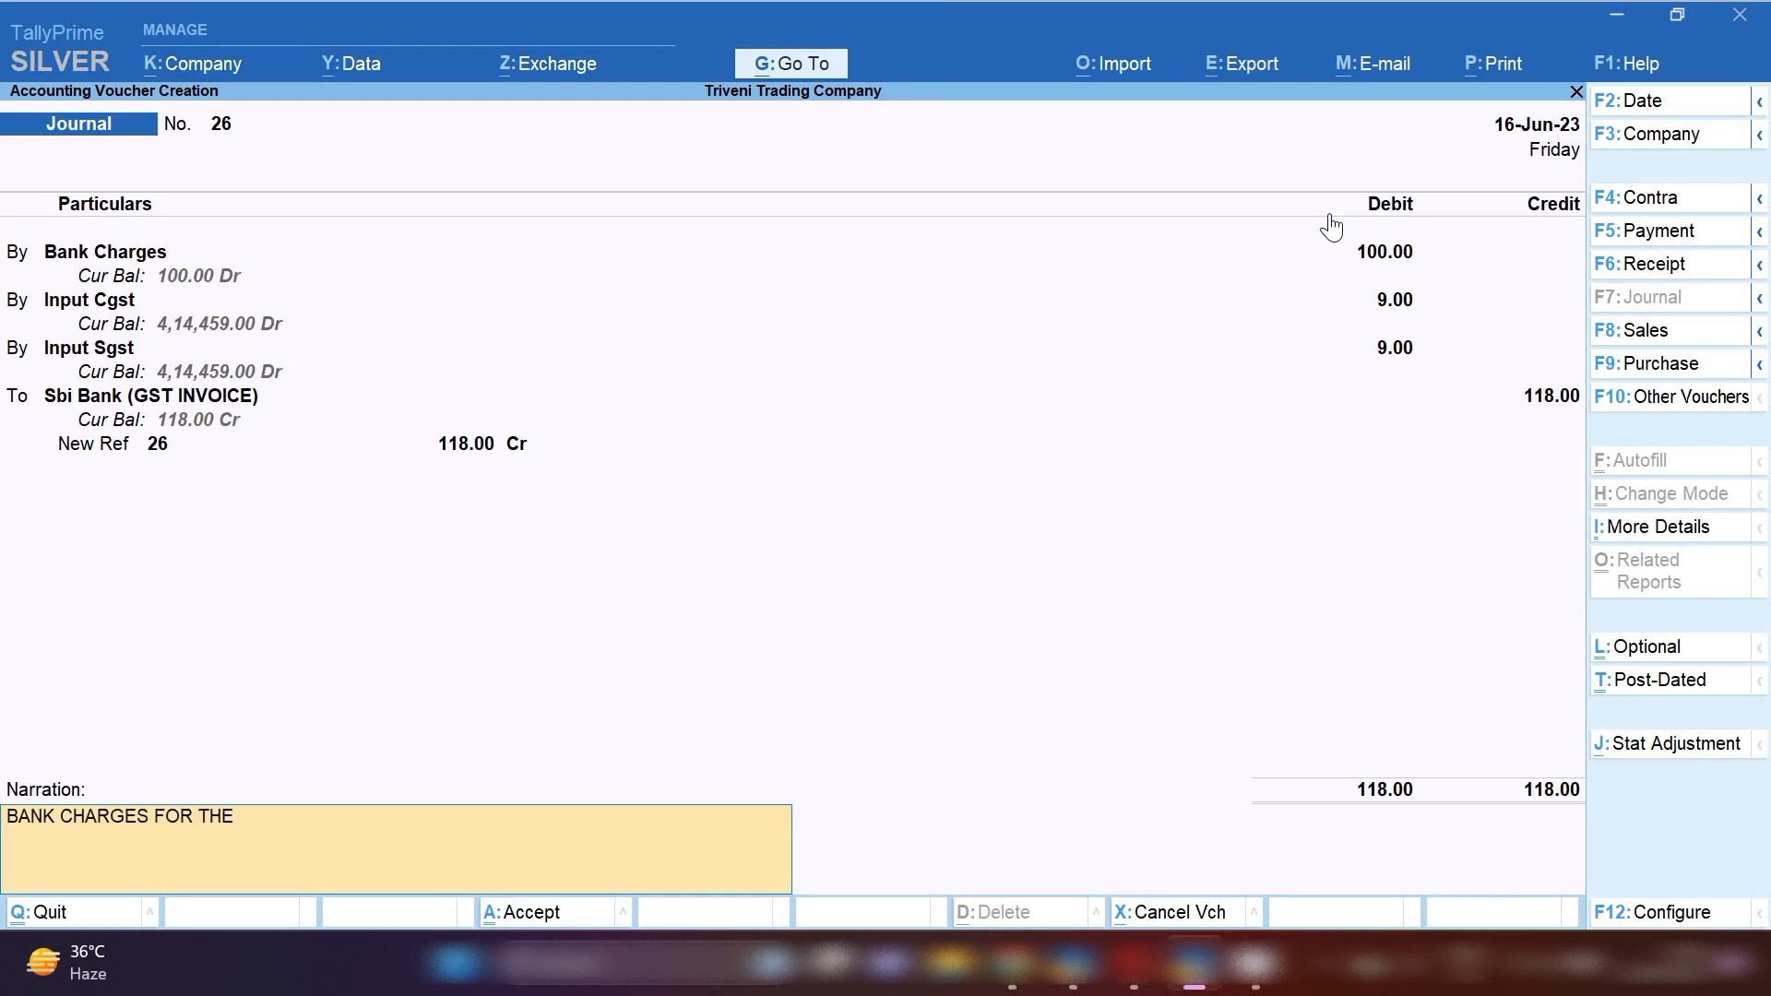
text( MONHT OF)
key(Return)
key(Return)
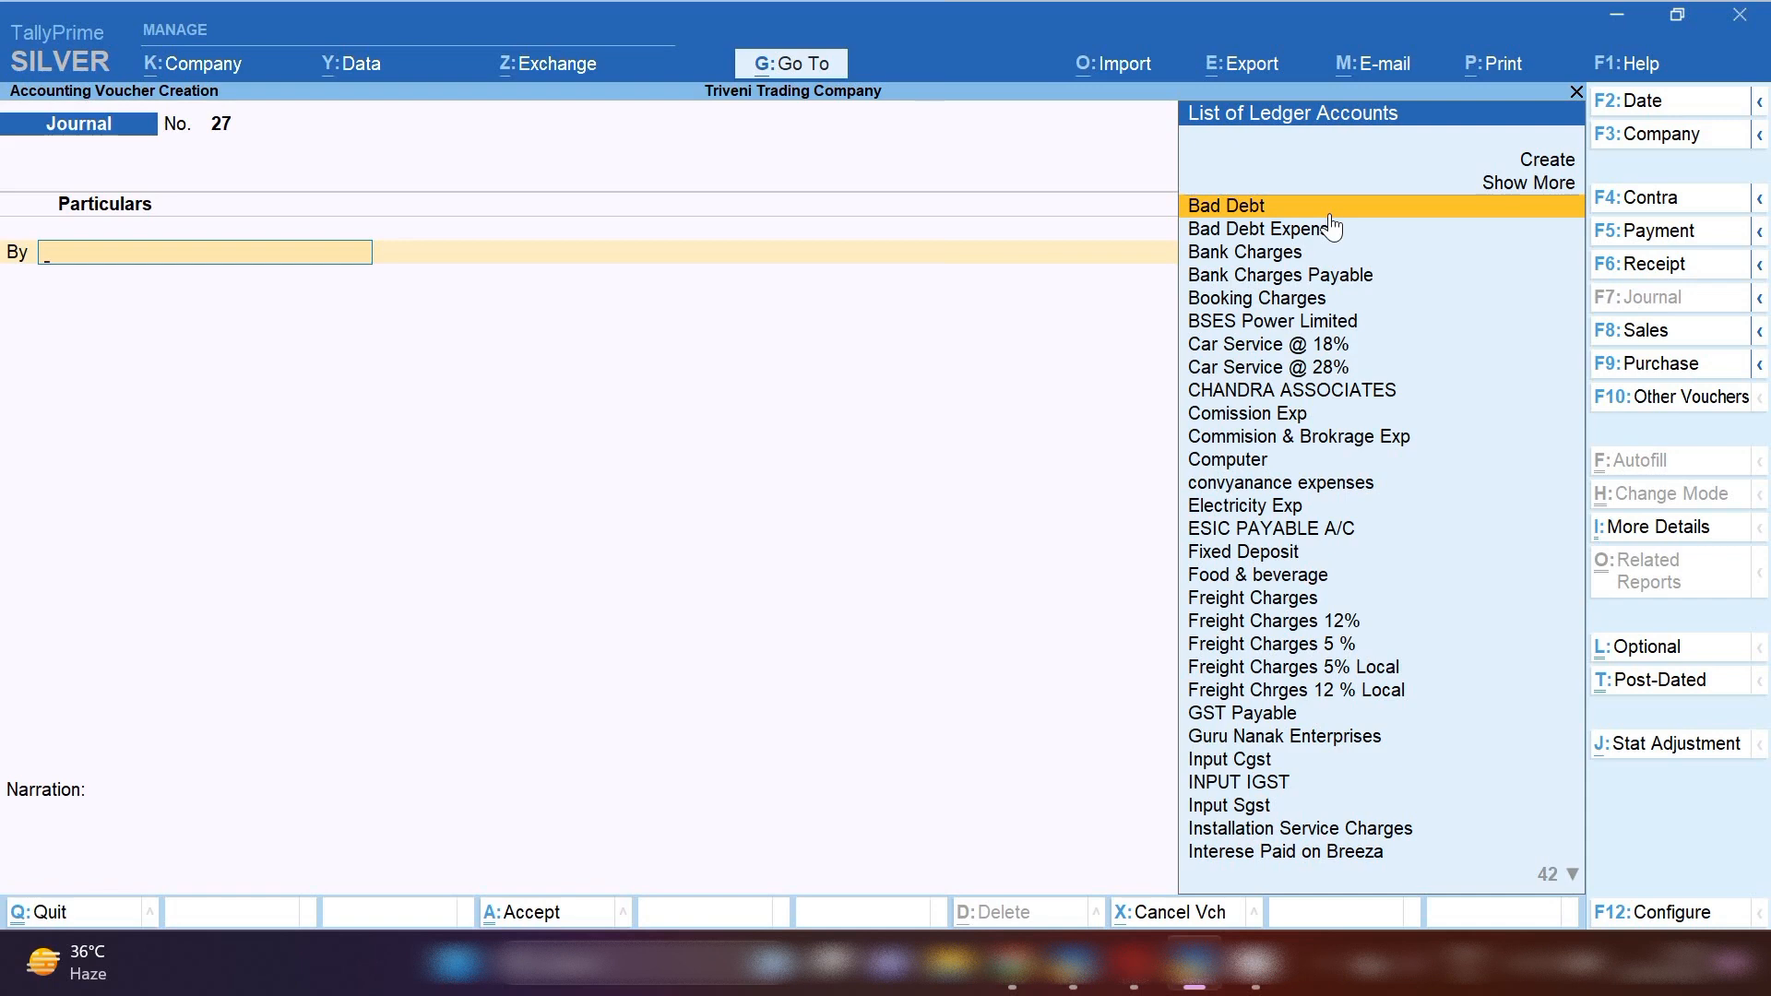
Step: Open the GSTR-2 report
click(791, 63)
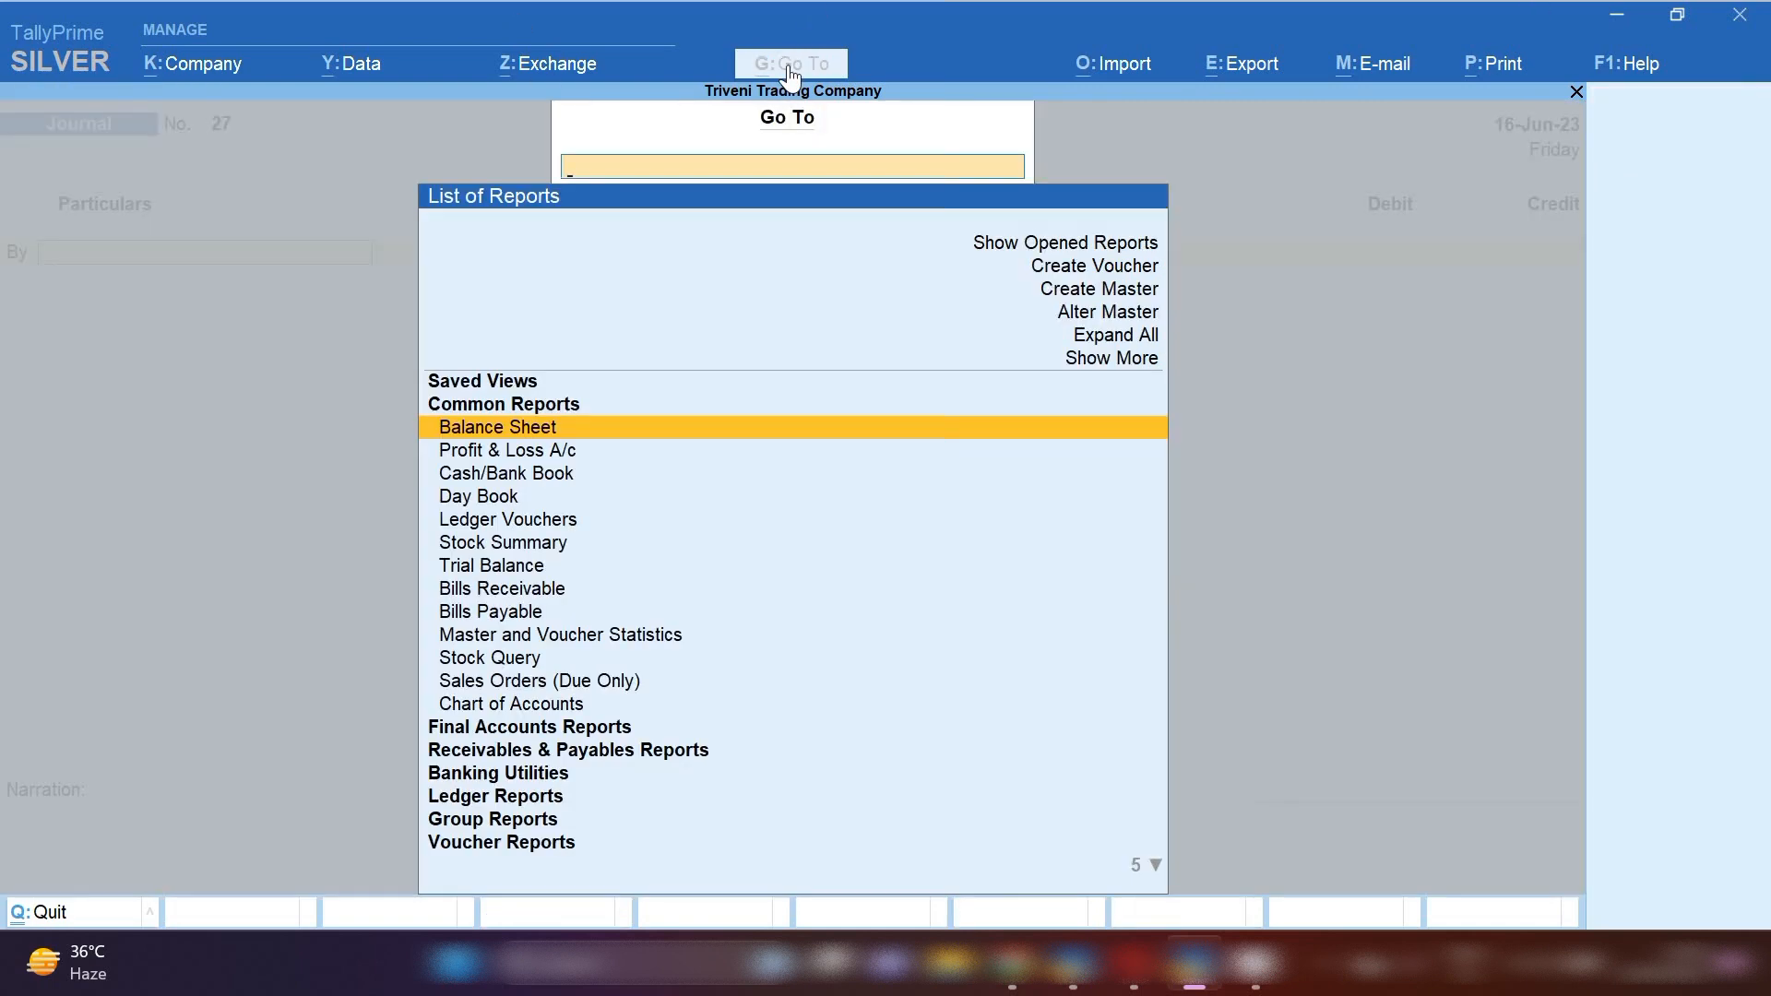
text(GST)
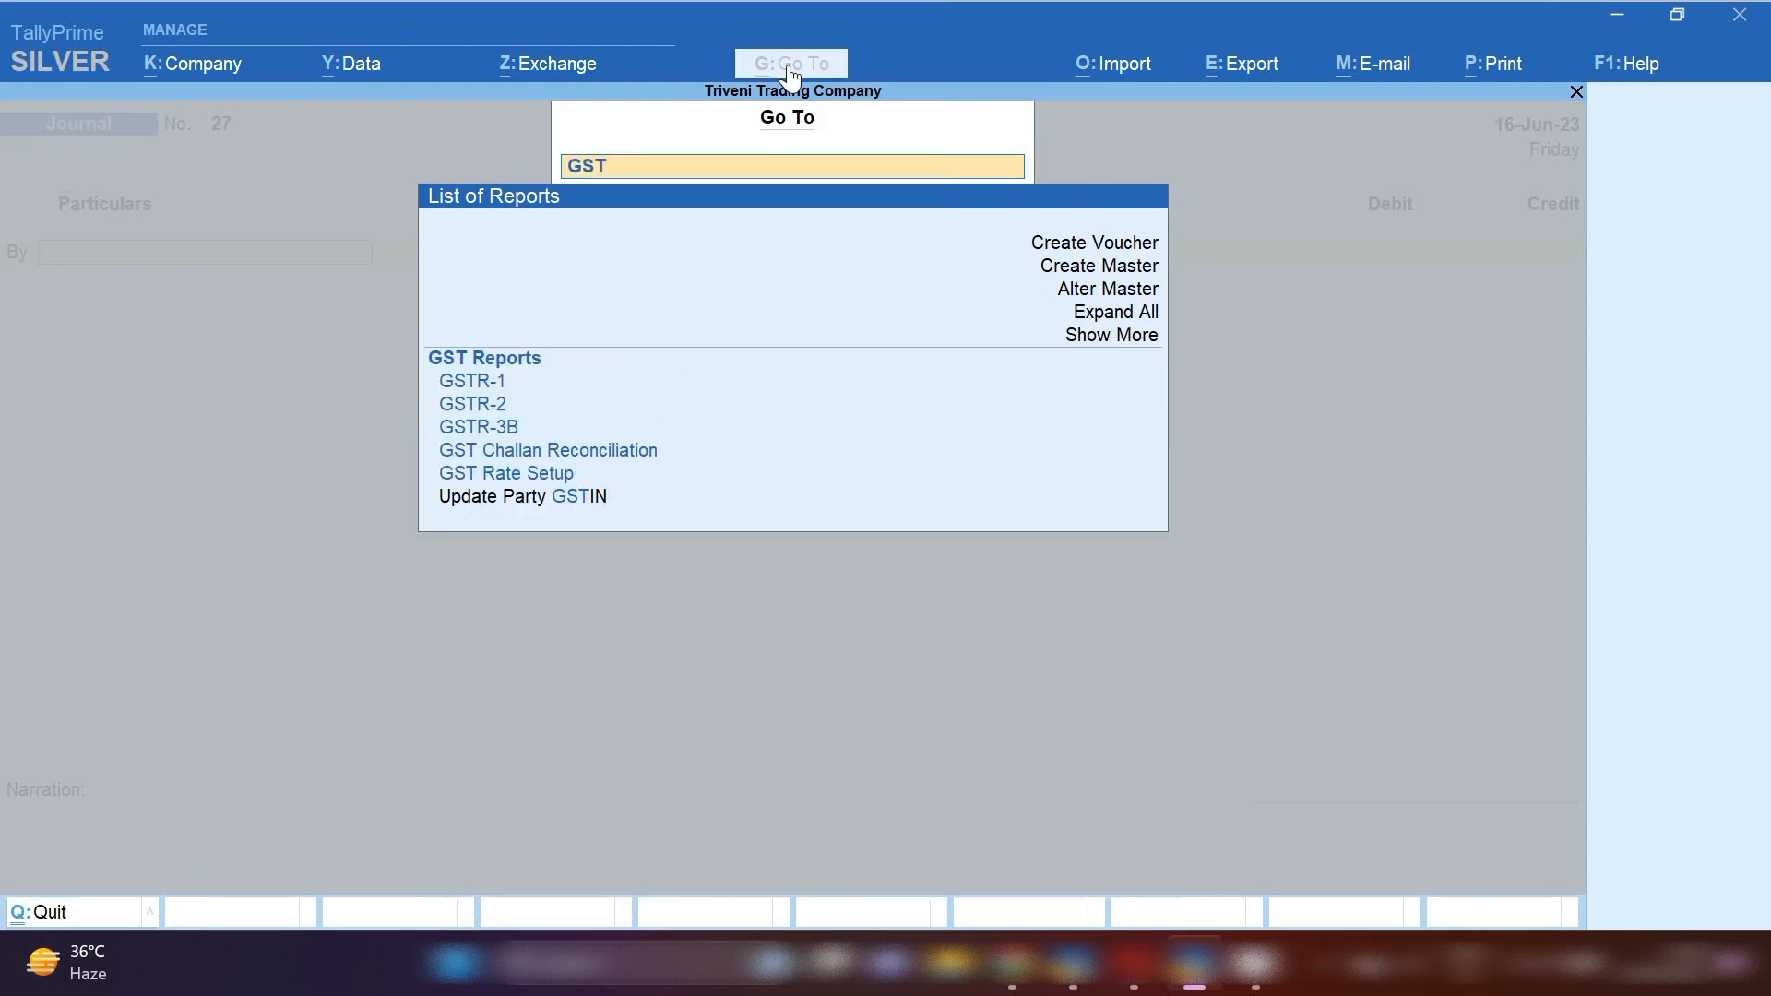
key(Down)
key(Down)
key(Down)
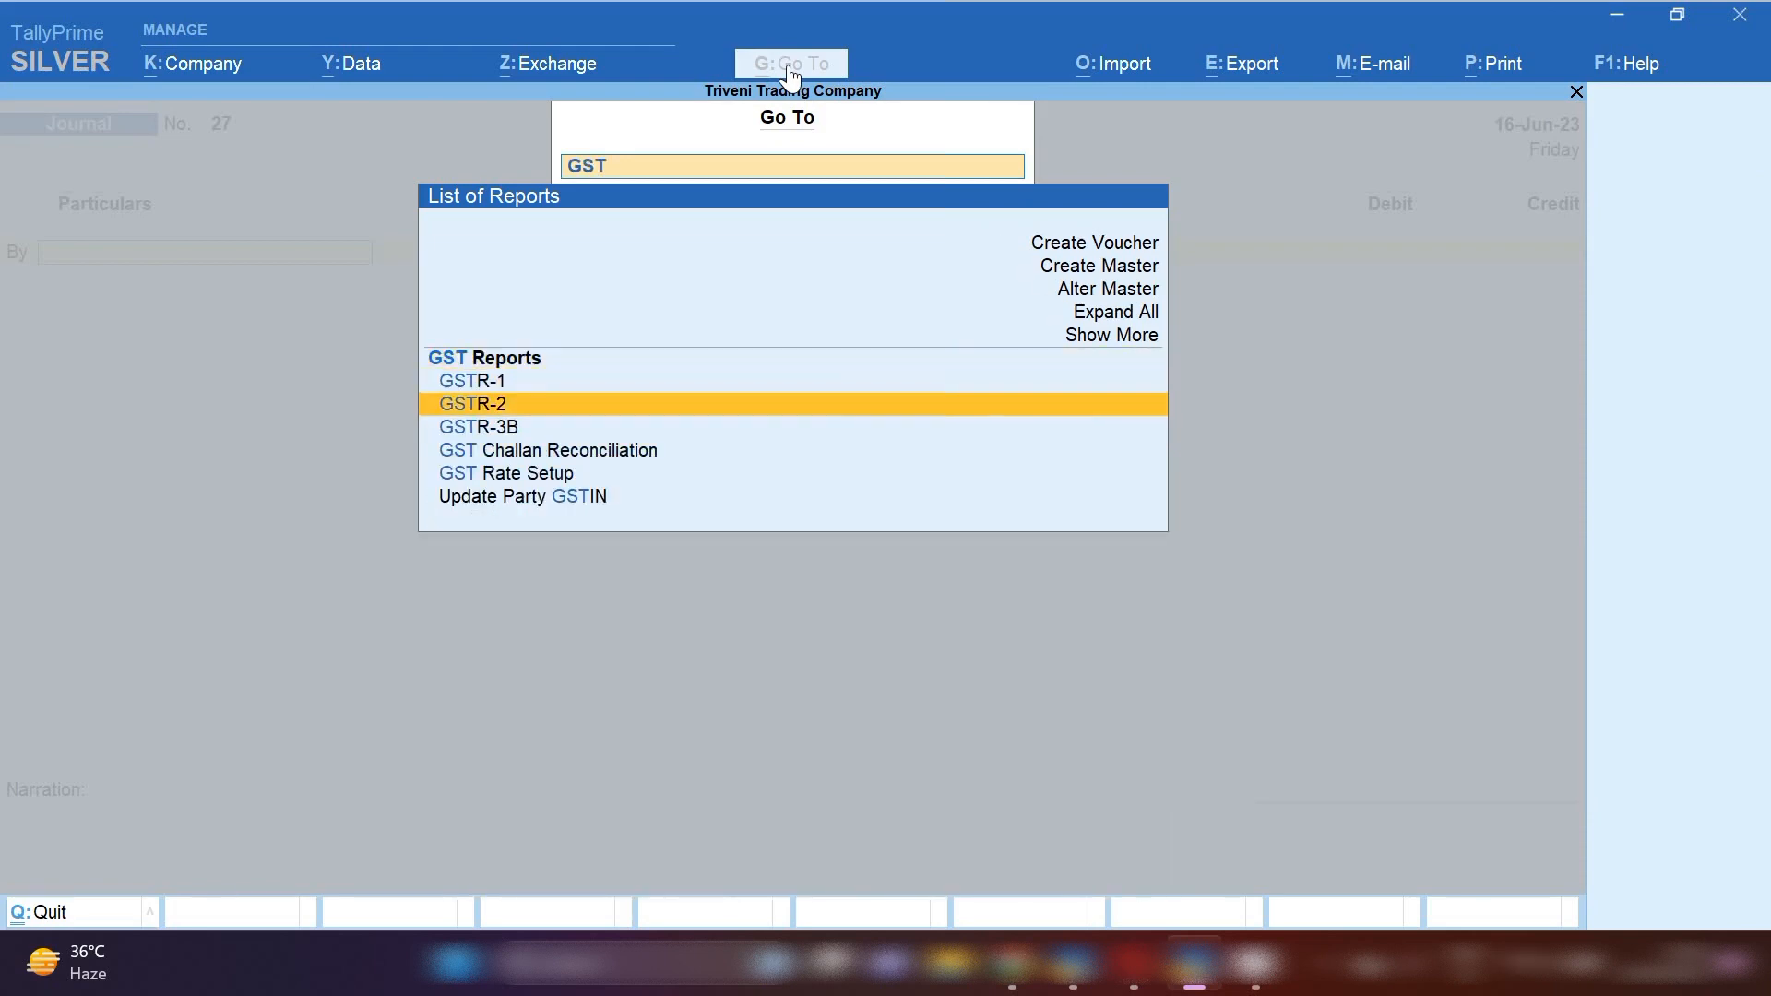
key(Return)
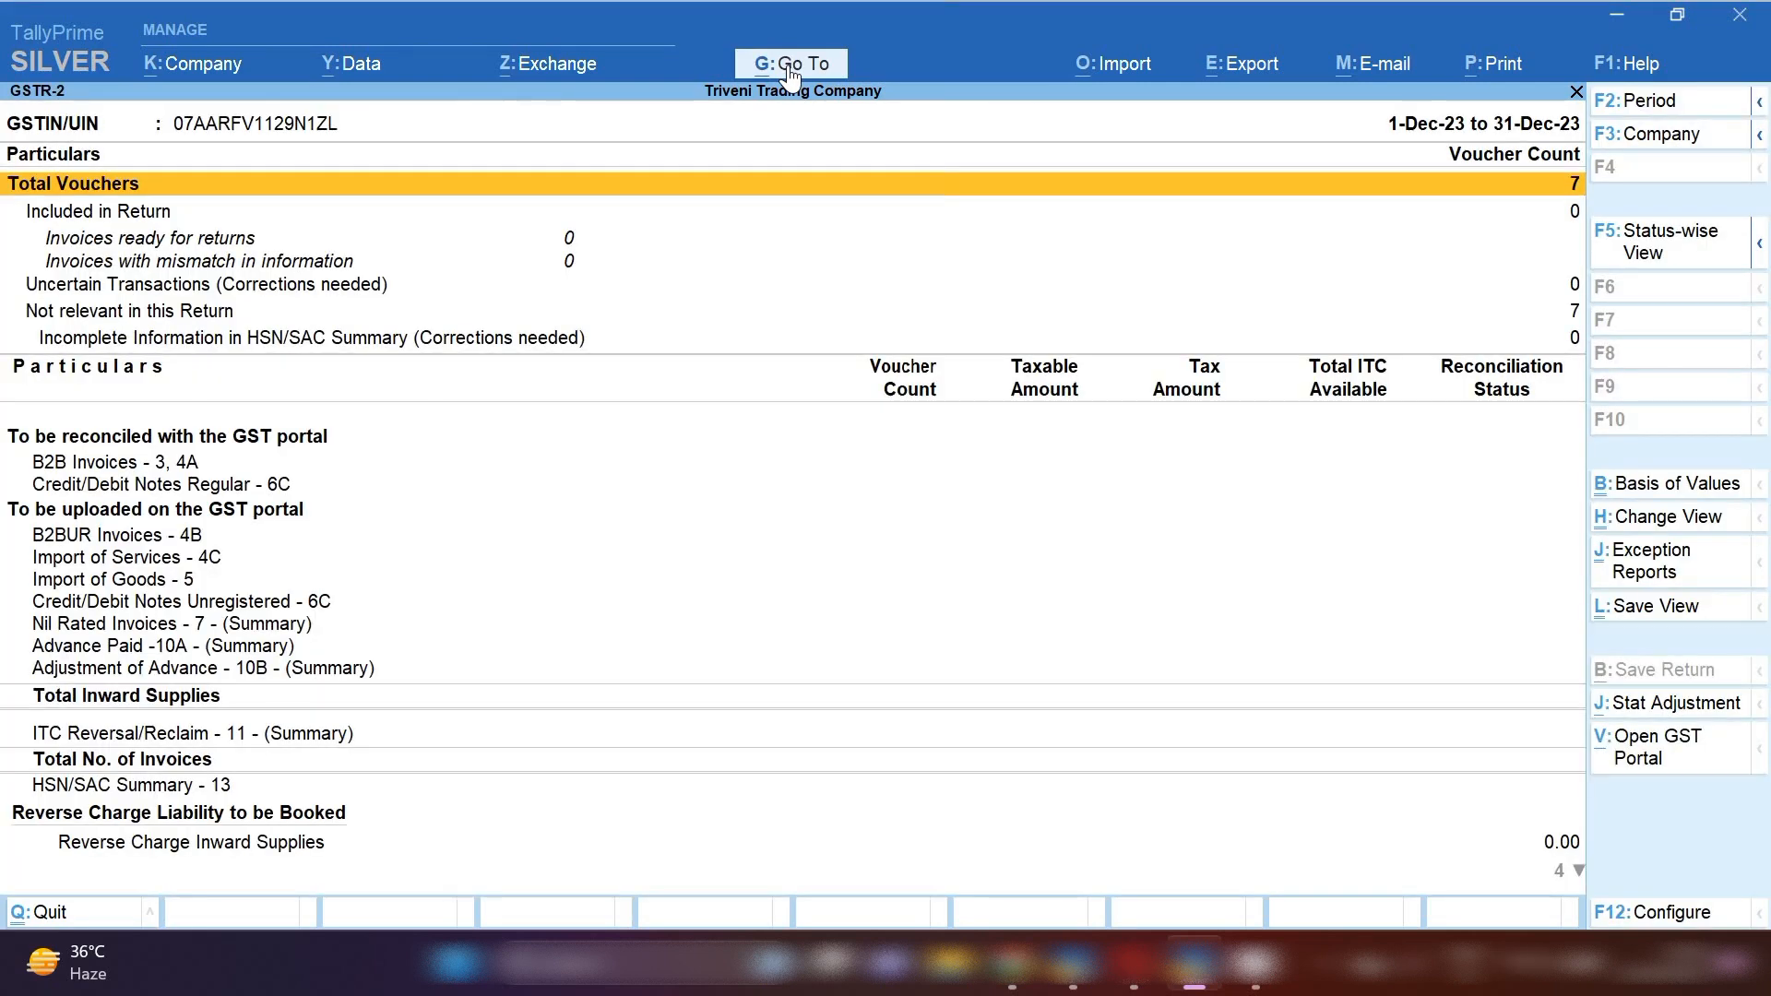
Step: Set the GSTR-2 report period from 1-6-2023 to 30-6-2023
key(F2)
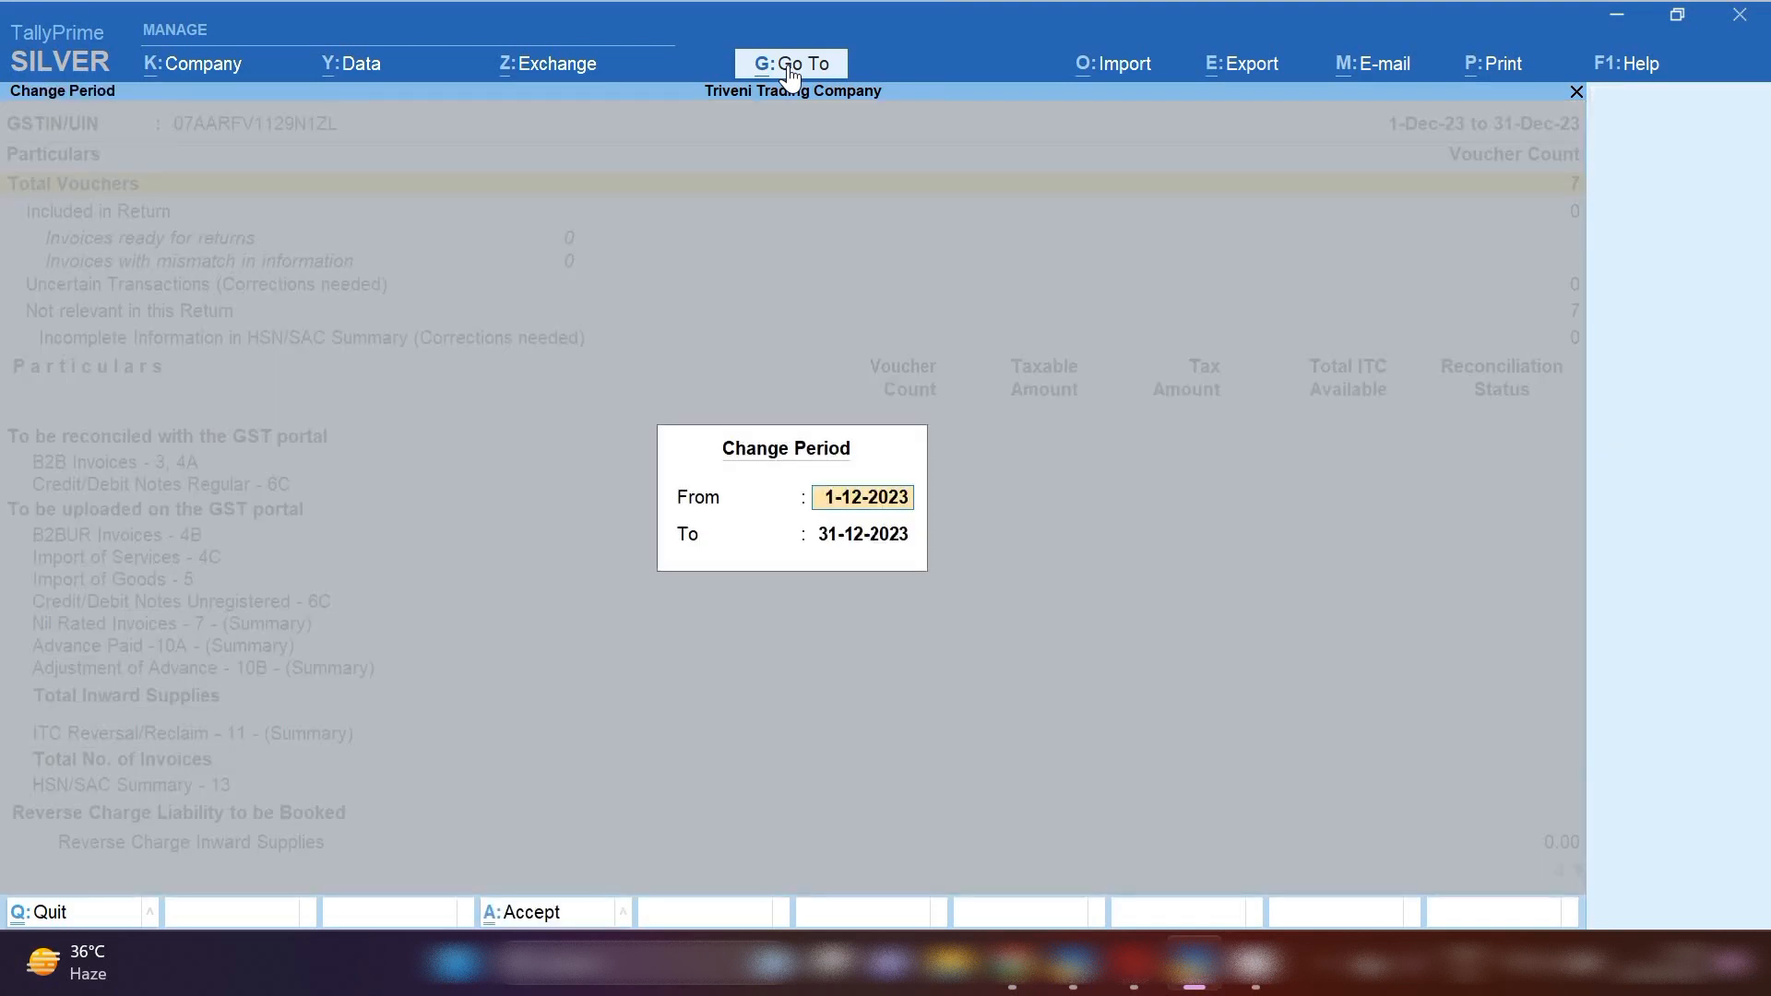
text(1-6)
key(Return)
text(31.)
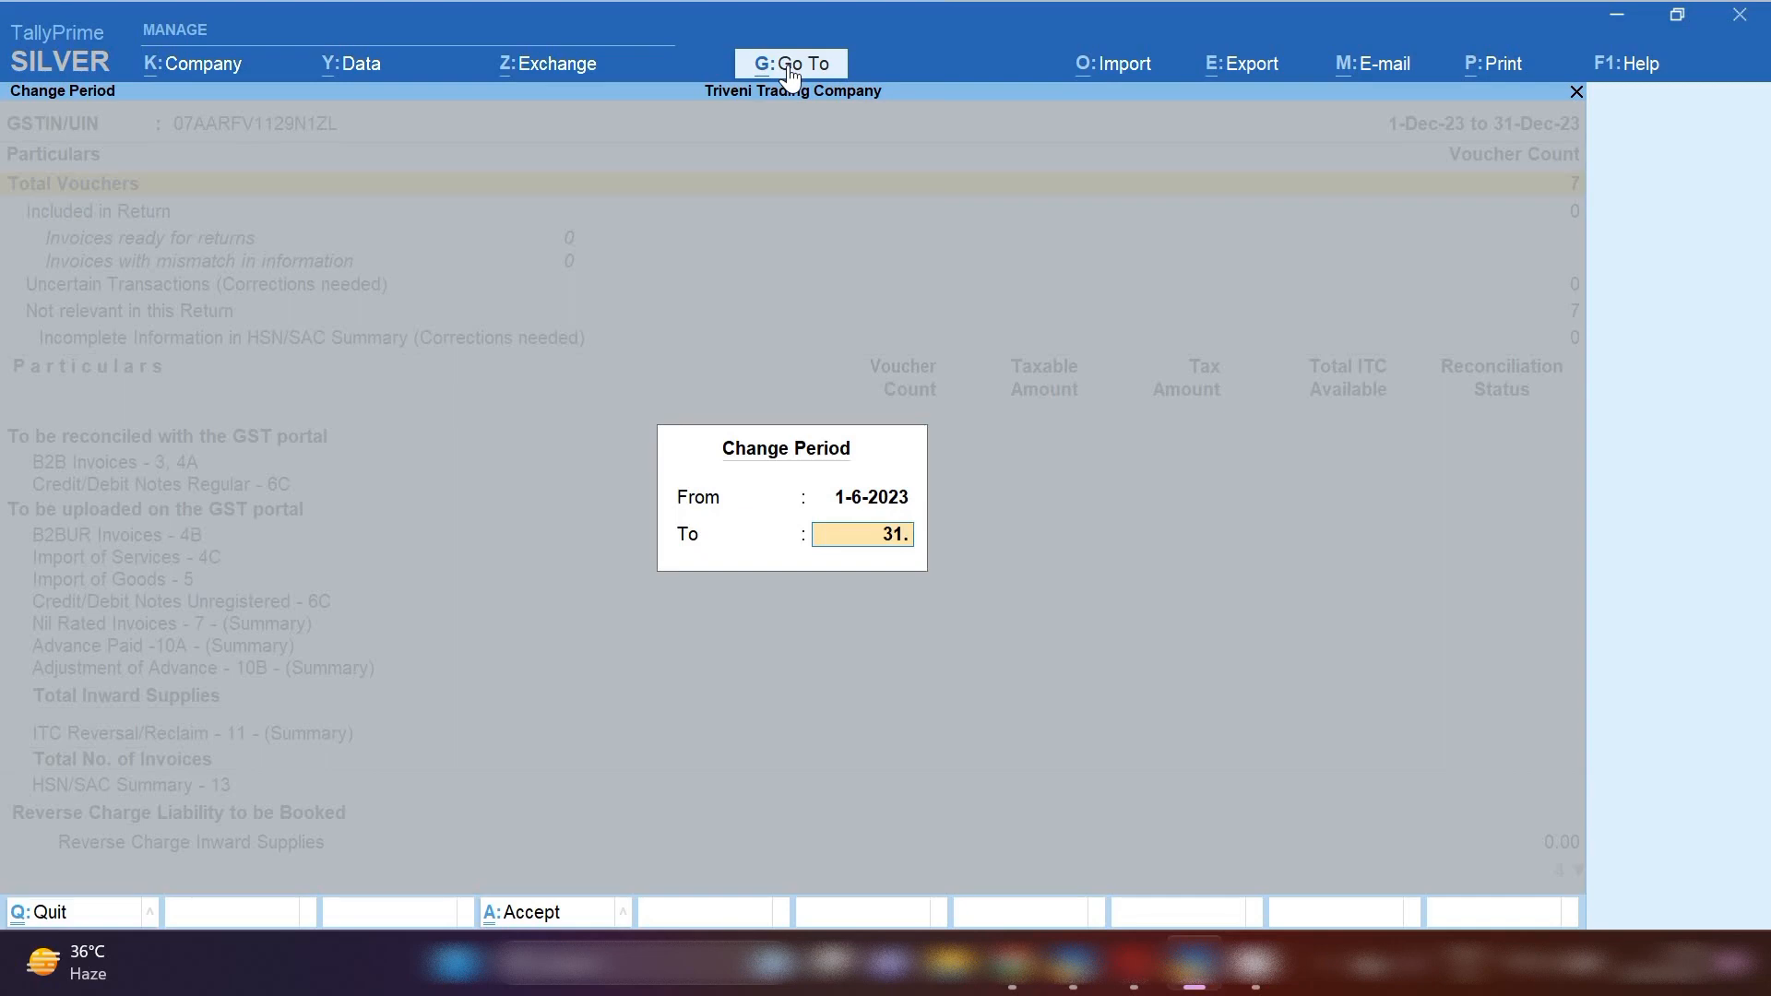
key(BackSpace)
key(BackSpace)
key(BackSpace)
text(30.6)
key(Return)
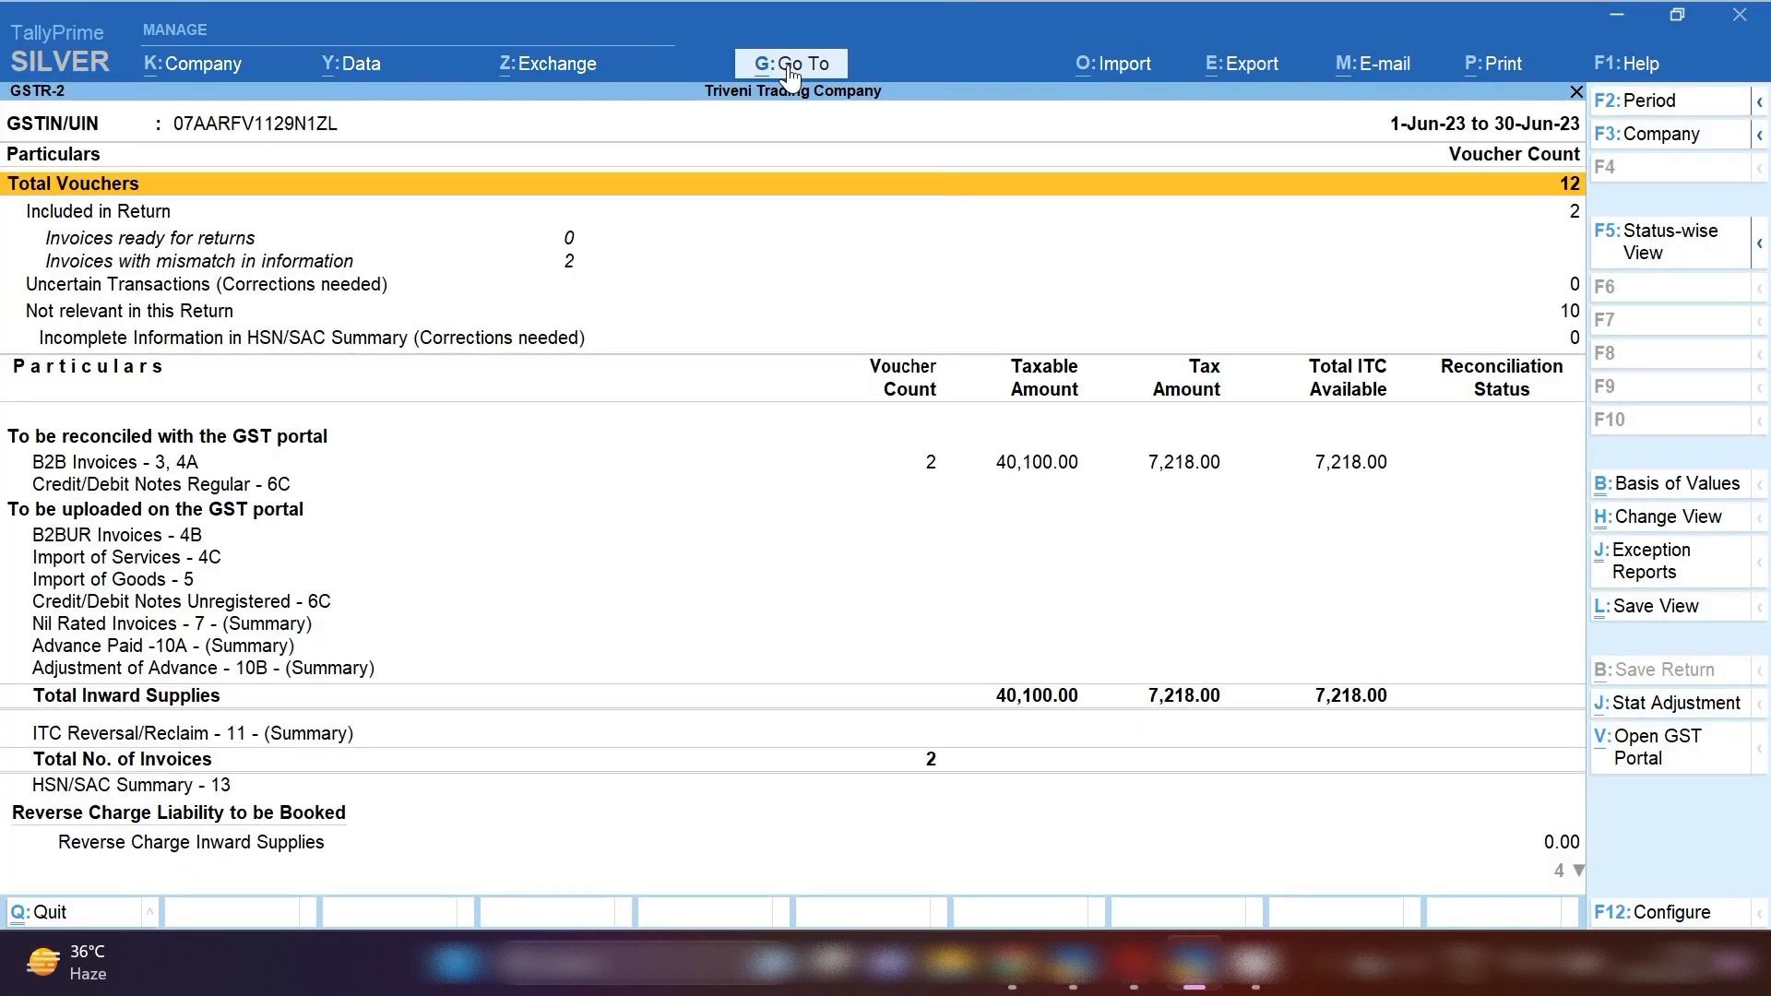
Step: Examine the supplier entries under B2B Invoices - 3, 4A, and return to the journal voucher screen
key(Down)
key(Down)
key(Down)
key(Down)
key(Down)
key(Down)
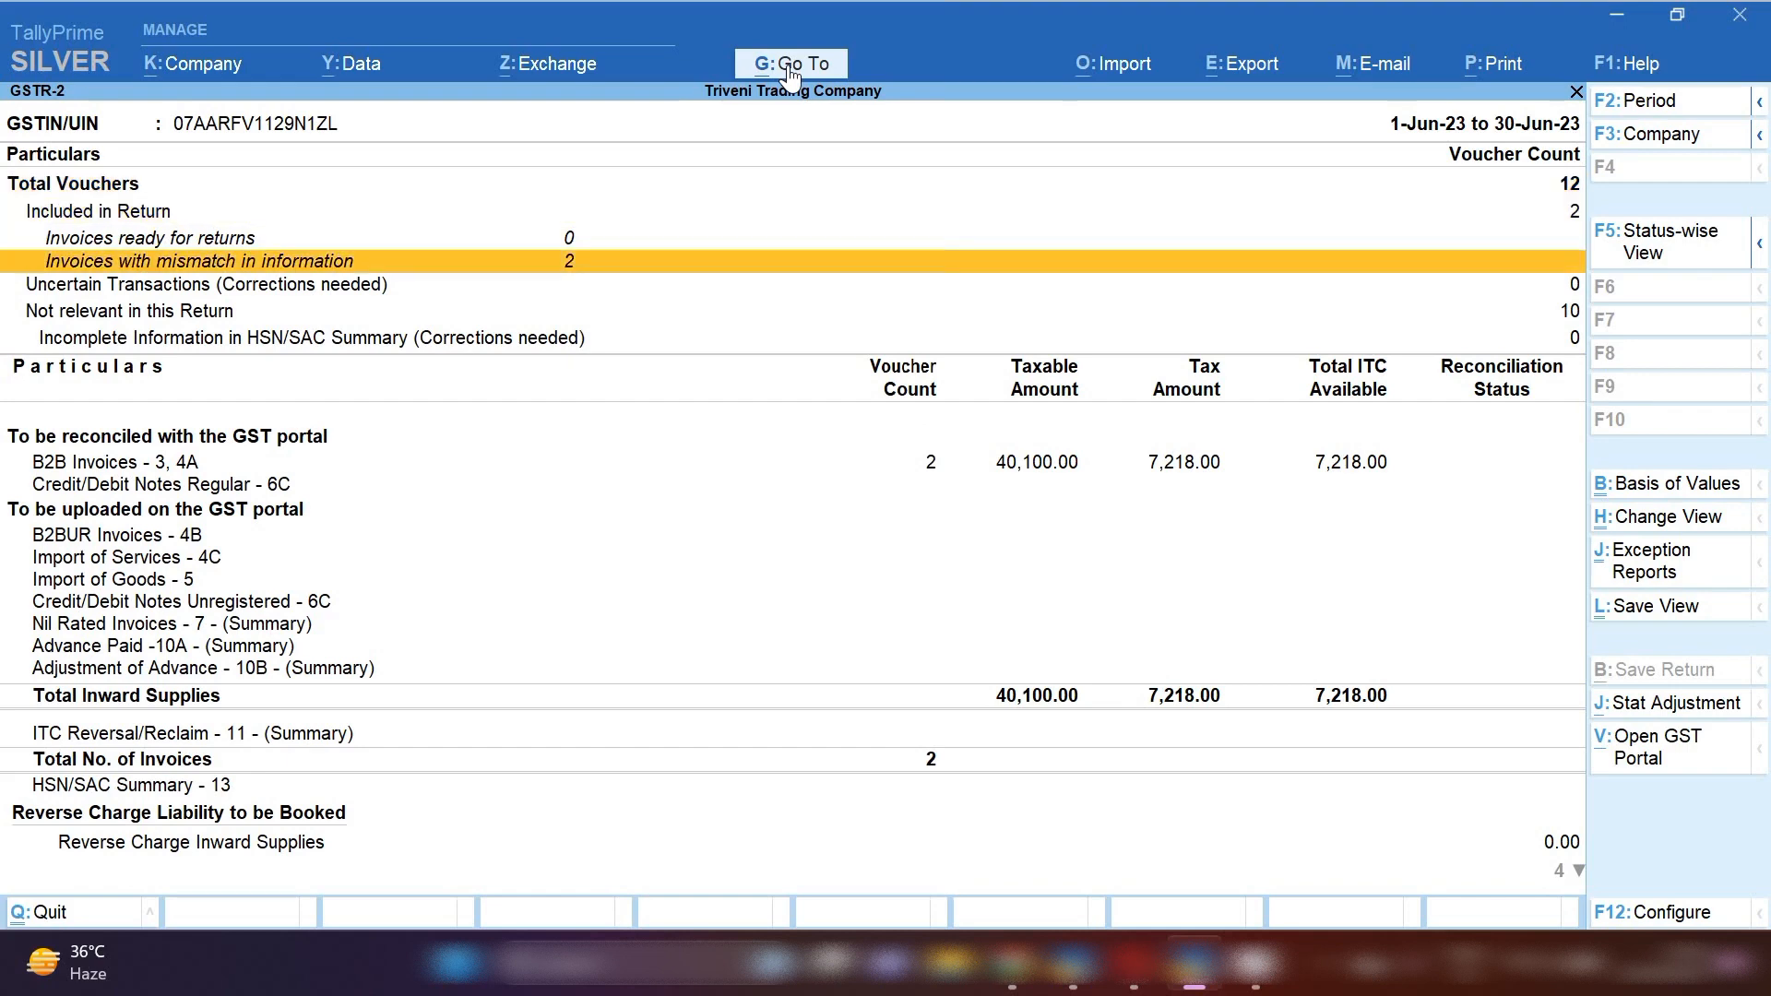
key(Up)
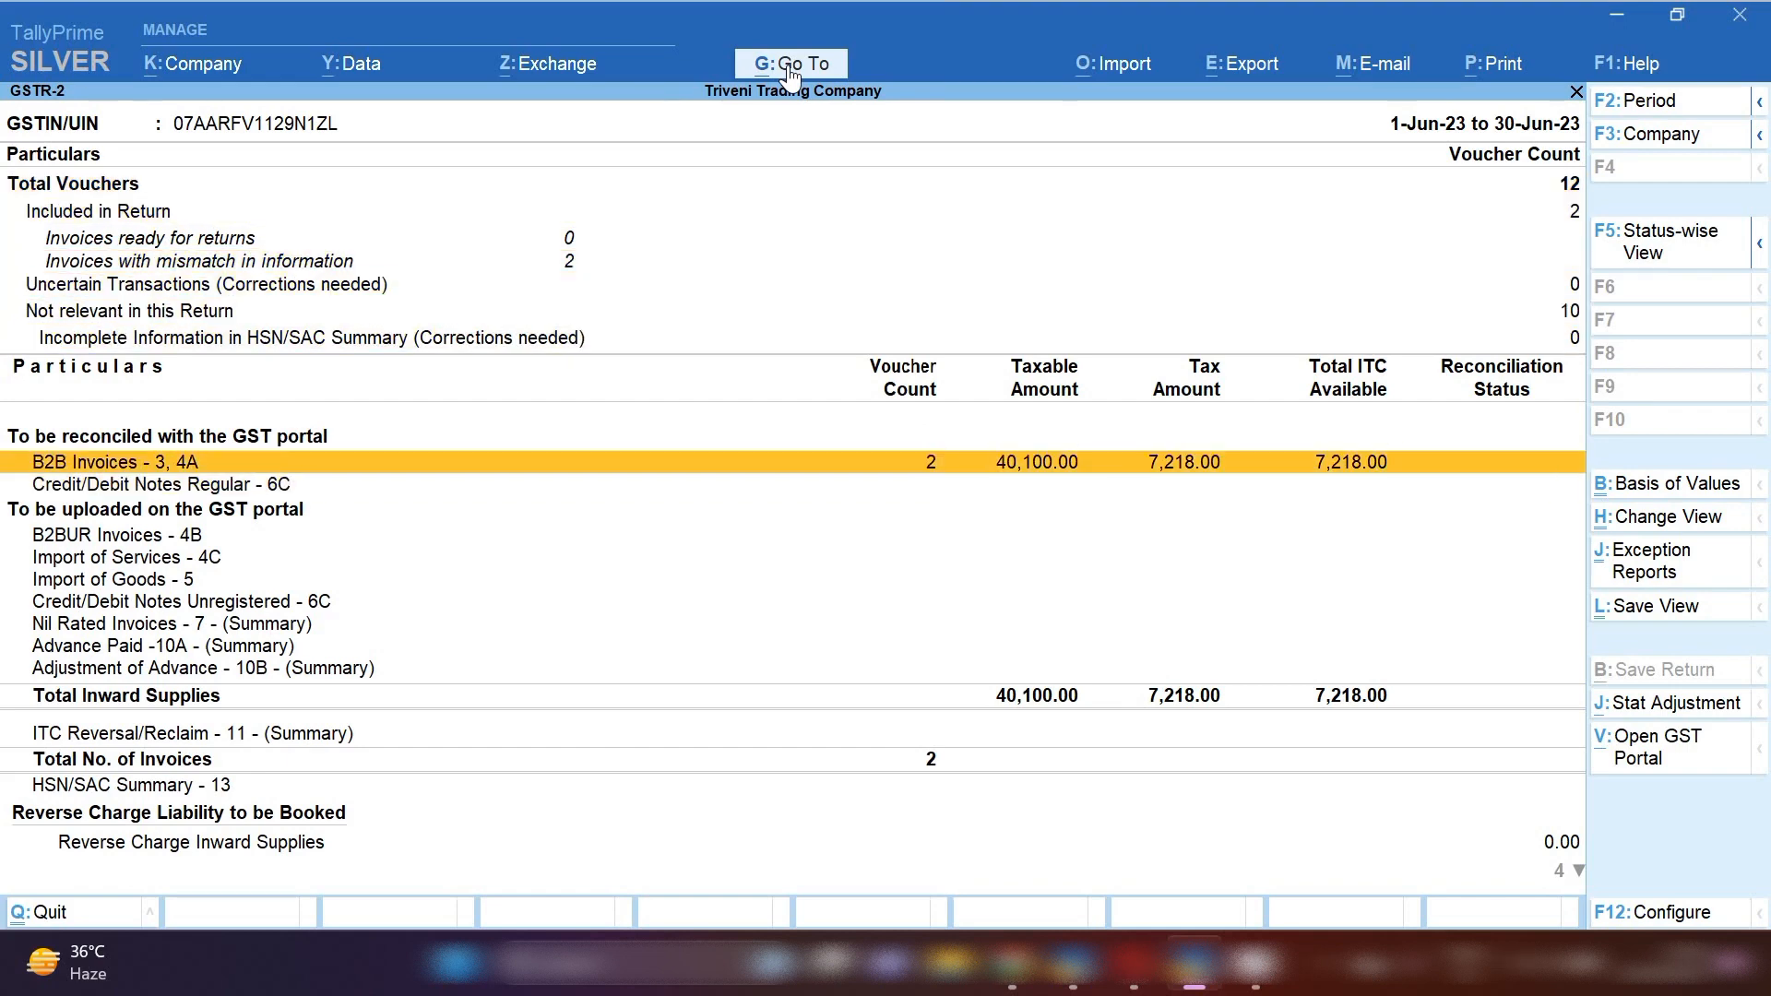
key(Return)
key(space)
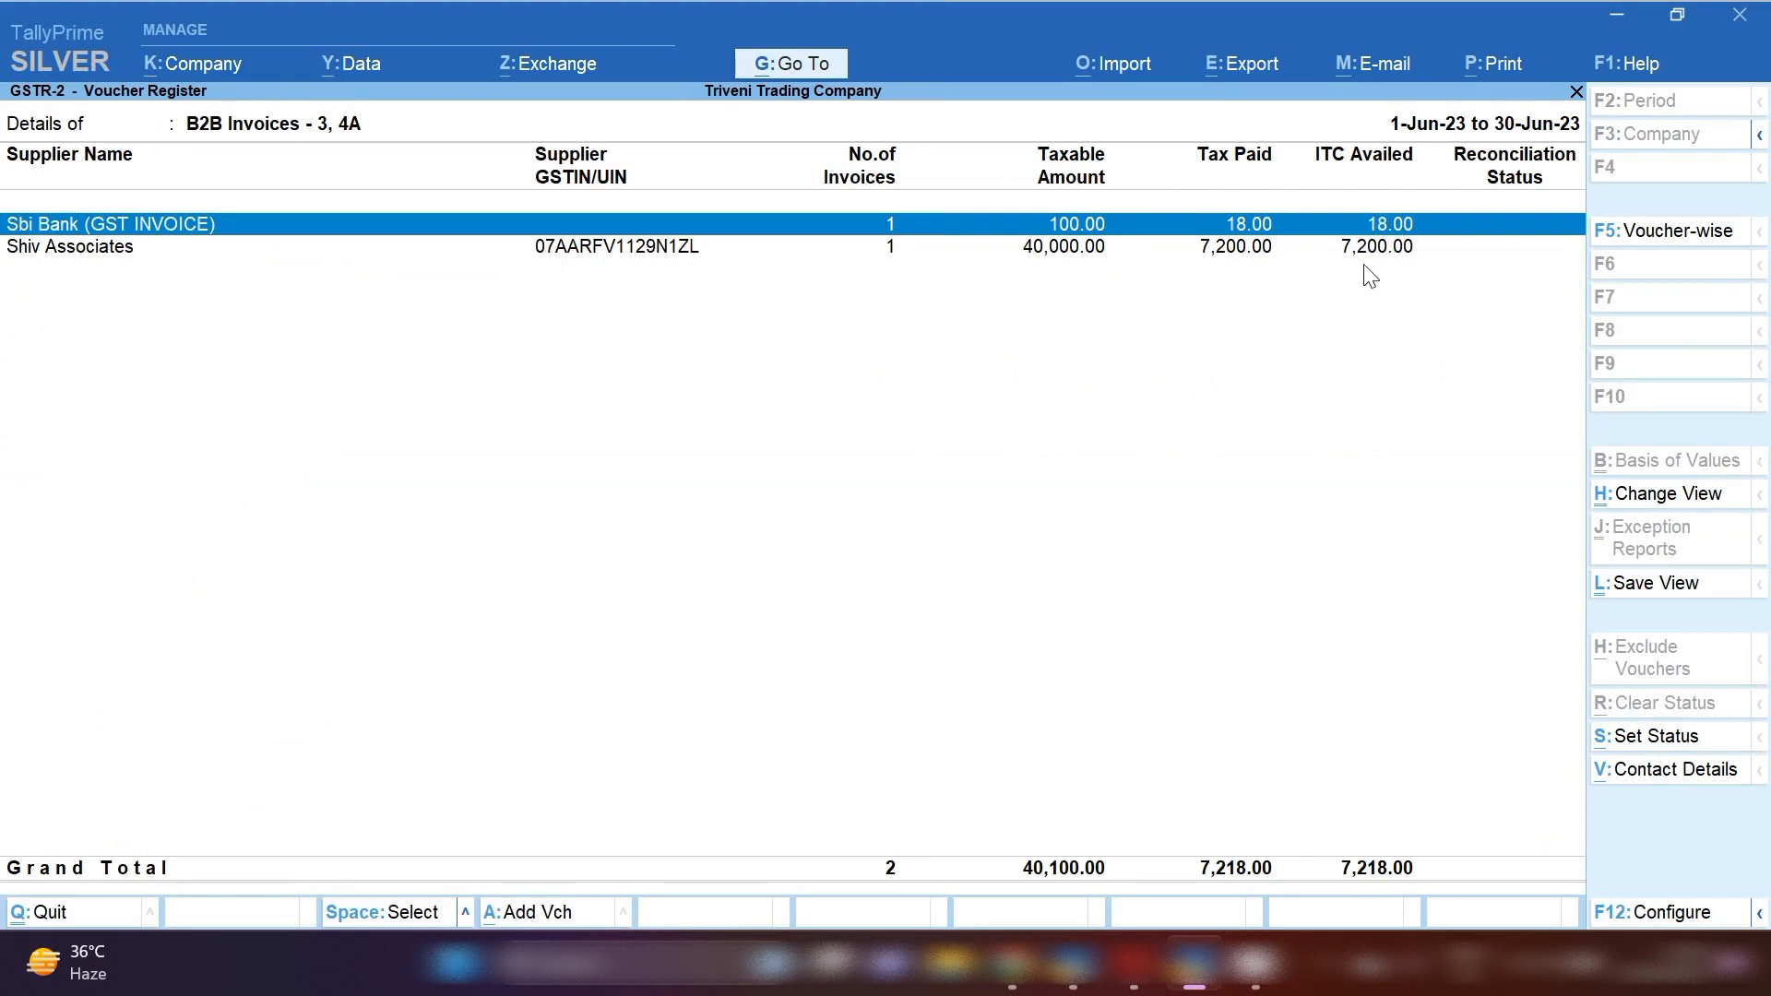
key(Escape)
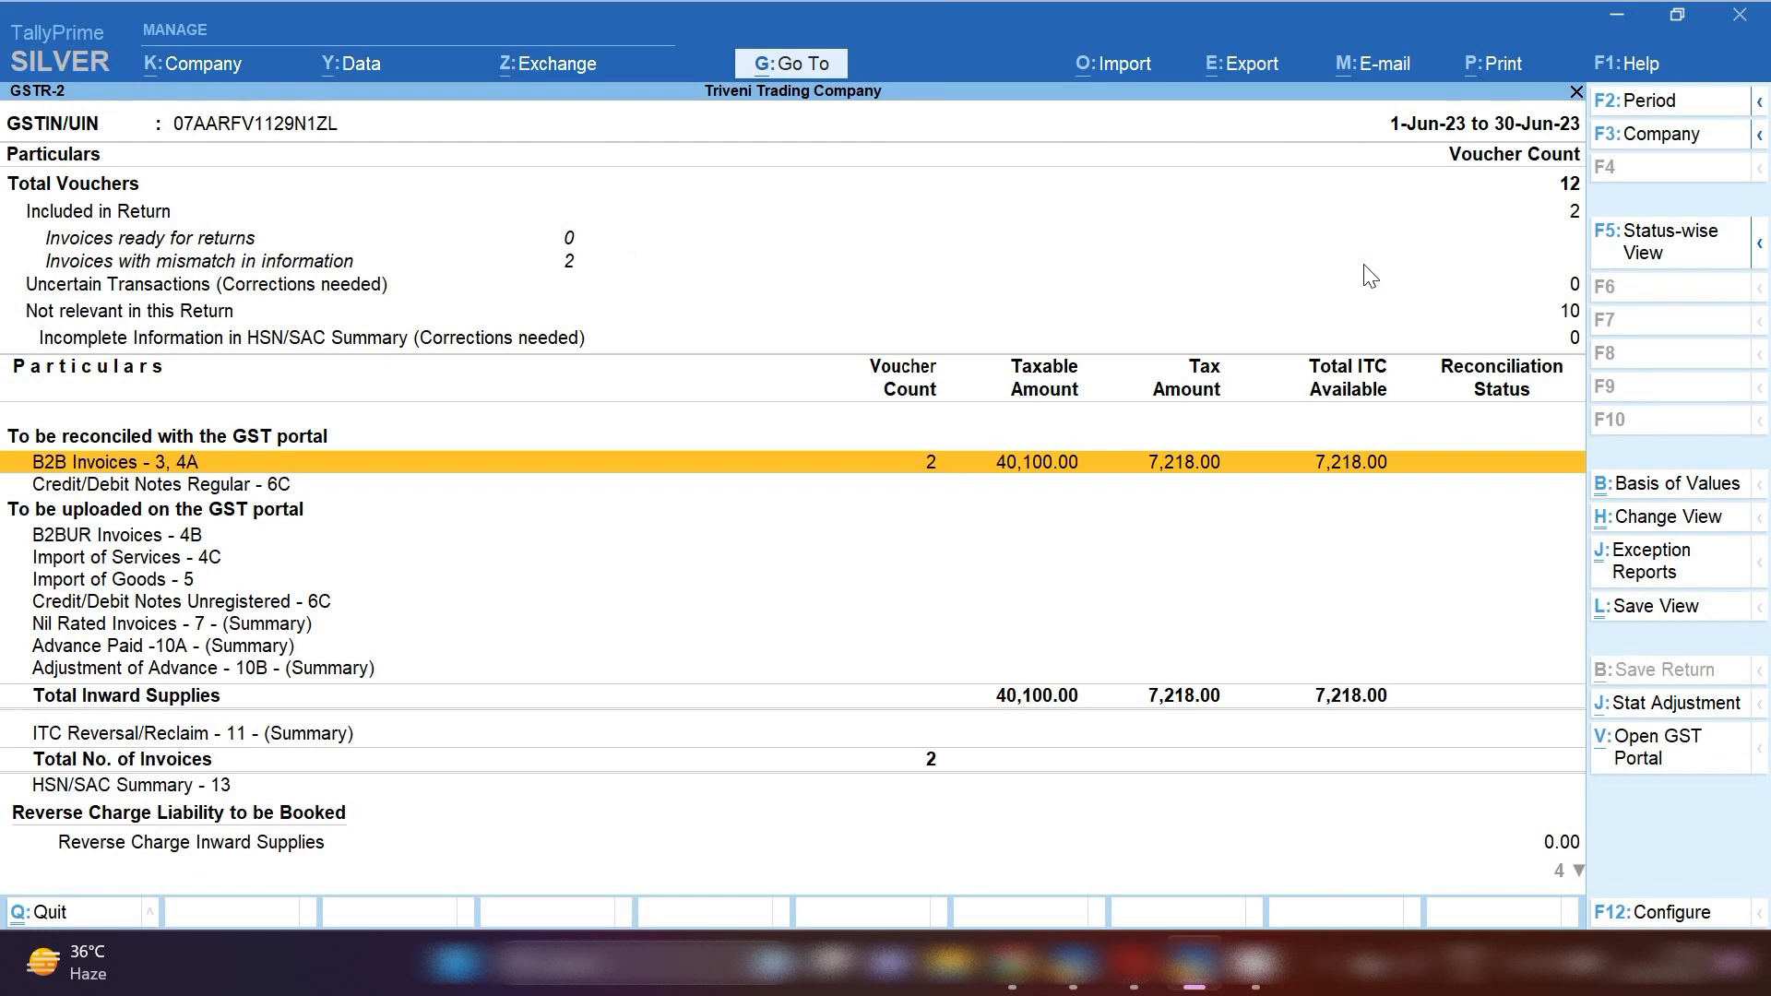
key(Escape)
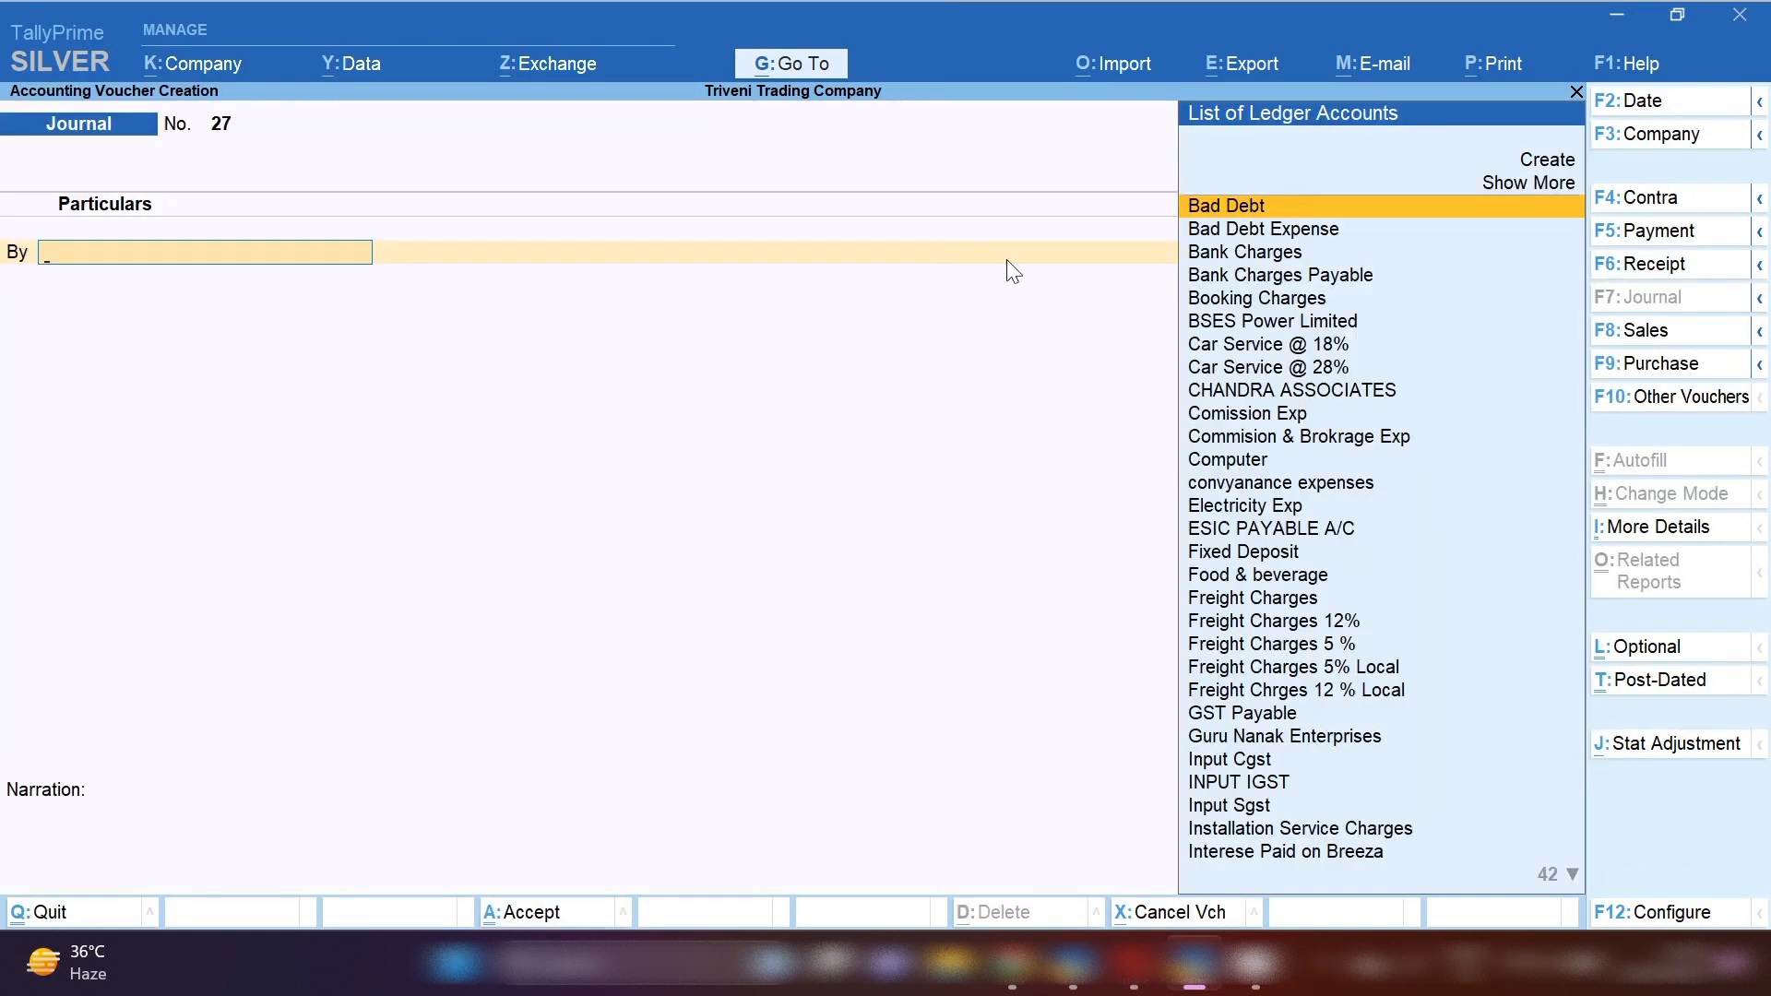
Step: Open the Ledger Vouchers report from the Ledger Reports group
click(781, 78)
key(Down)
key(Down)
key(Down)
key(Down)
key(Down)
key(Down)
key(Down)
key(Down)
key(Down)
key(Down)
key(Down)
key(Down)
key(Down)
key(Down)
key(Down)
key(Down)
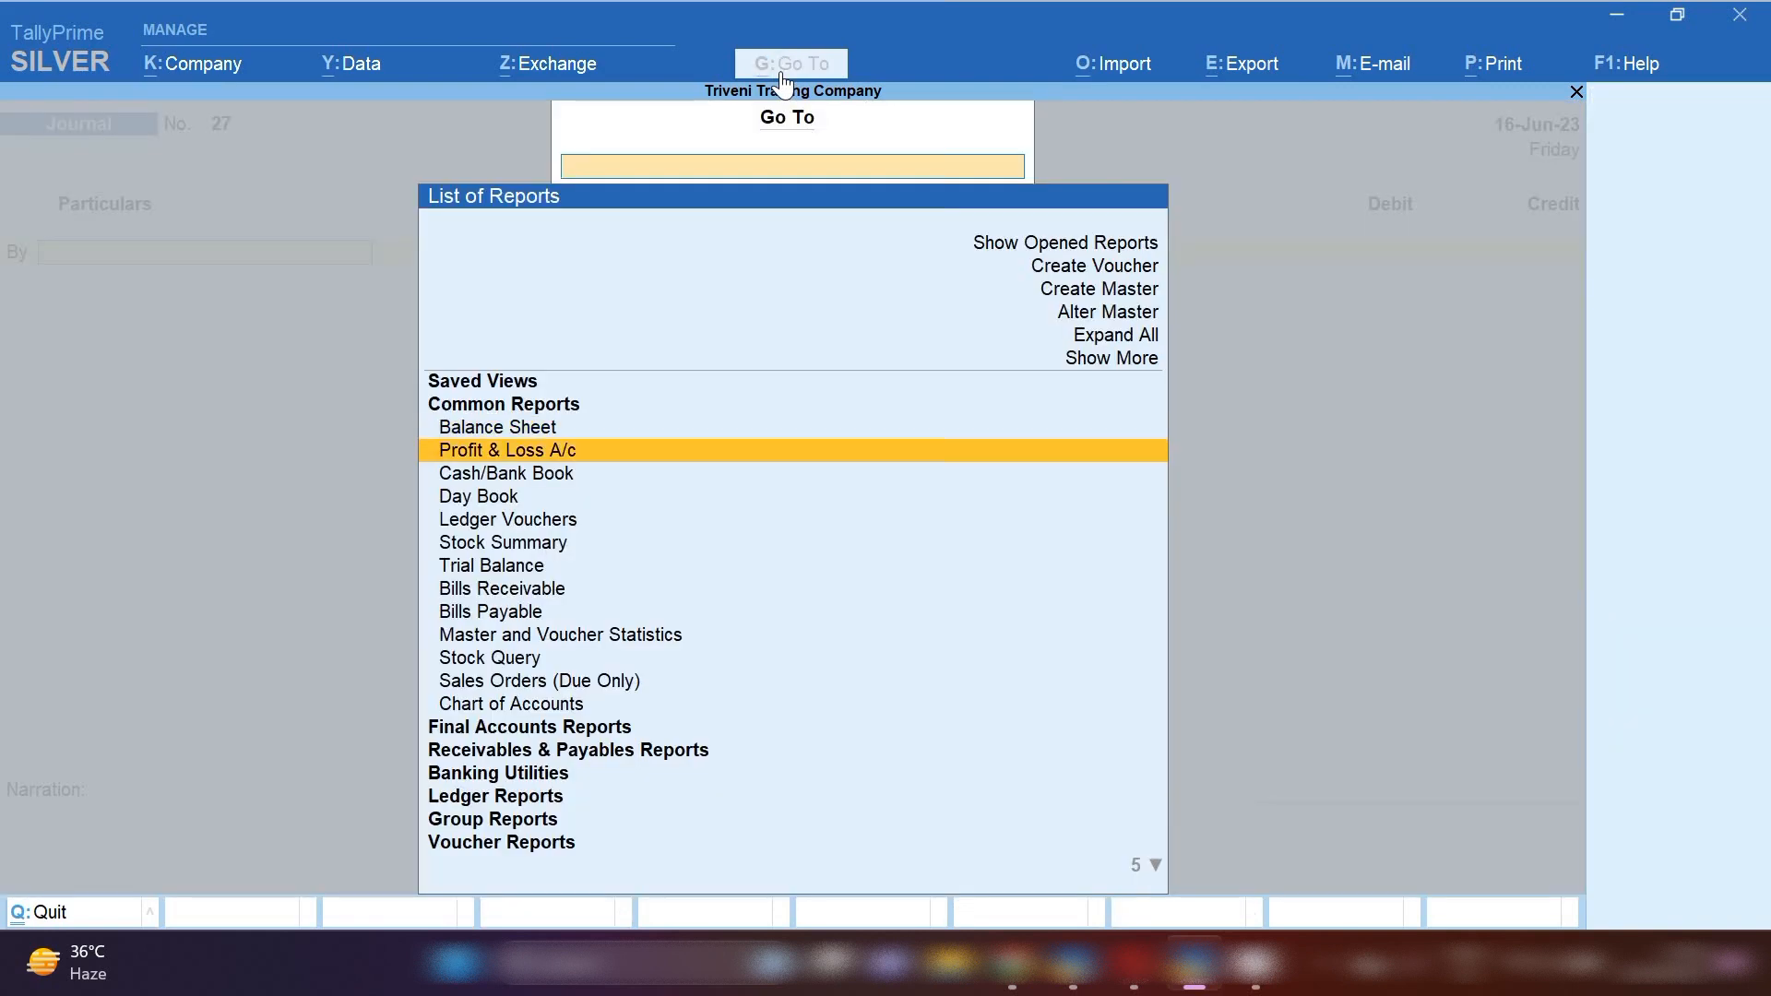
key(Return)
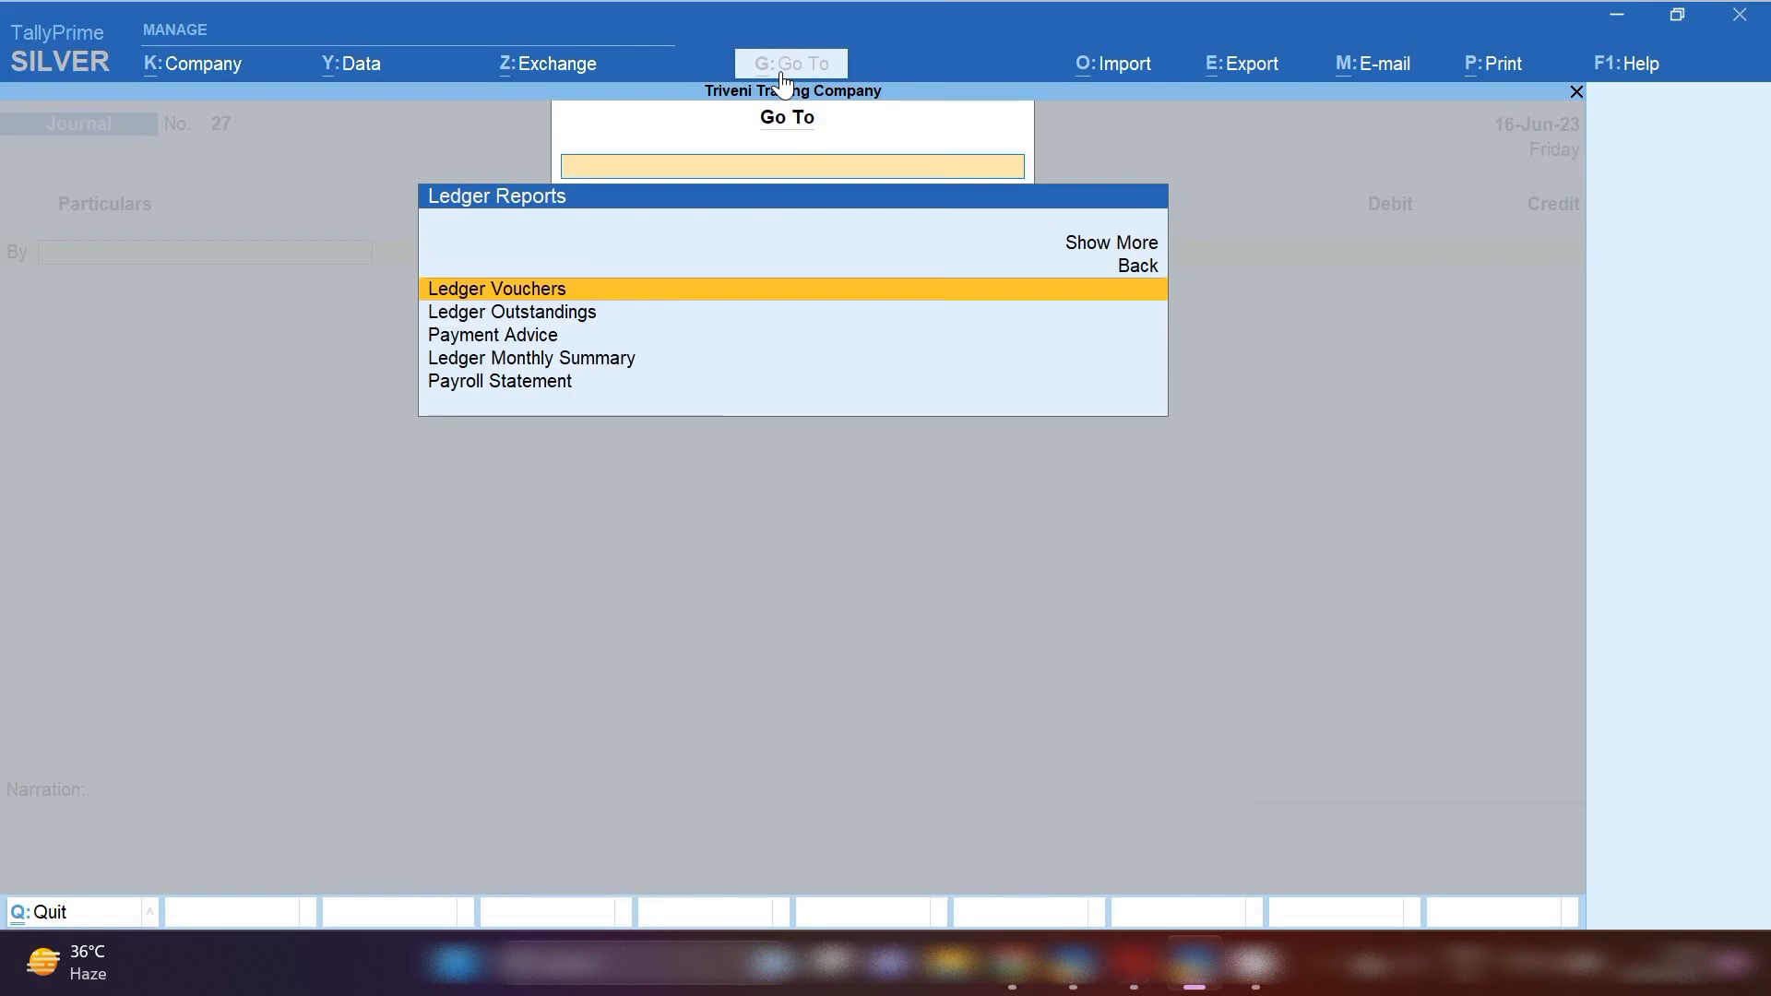
key(Return)
Step: Display the vouchers of the Sbi Bank (GST INVOICE) ledger and select its Bank Charges journal entry
text(SBI)
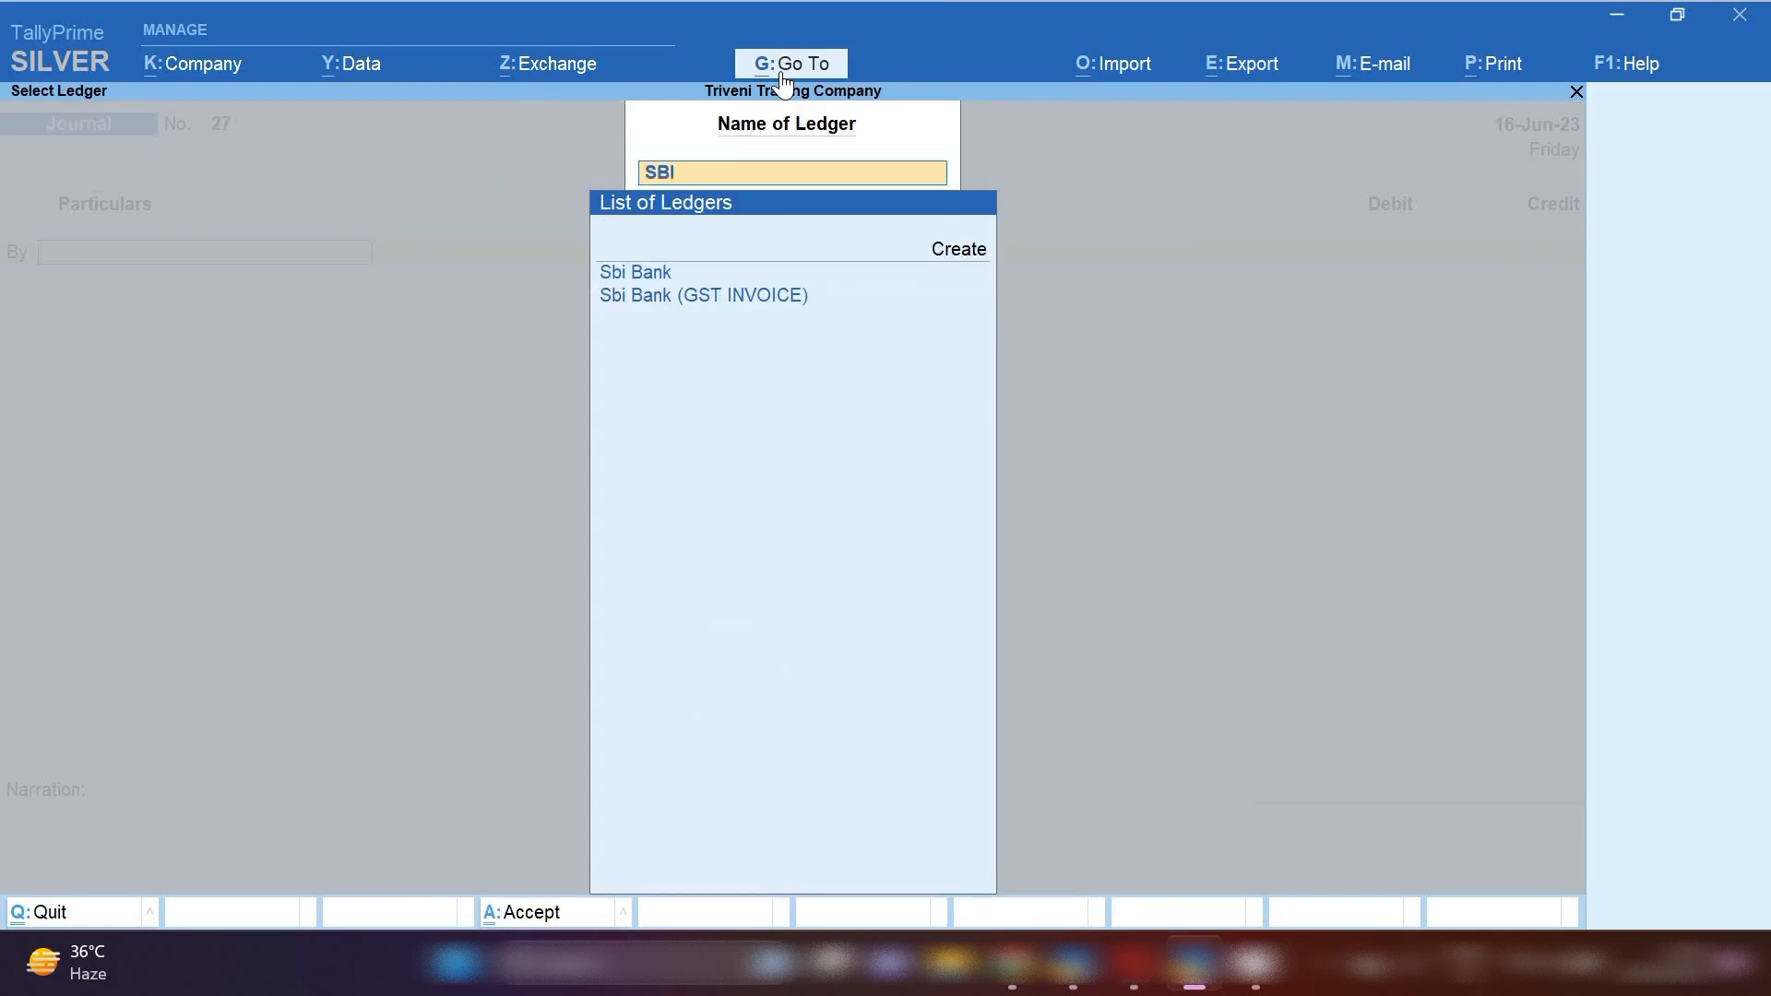
key(Down)
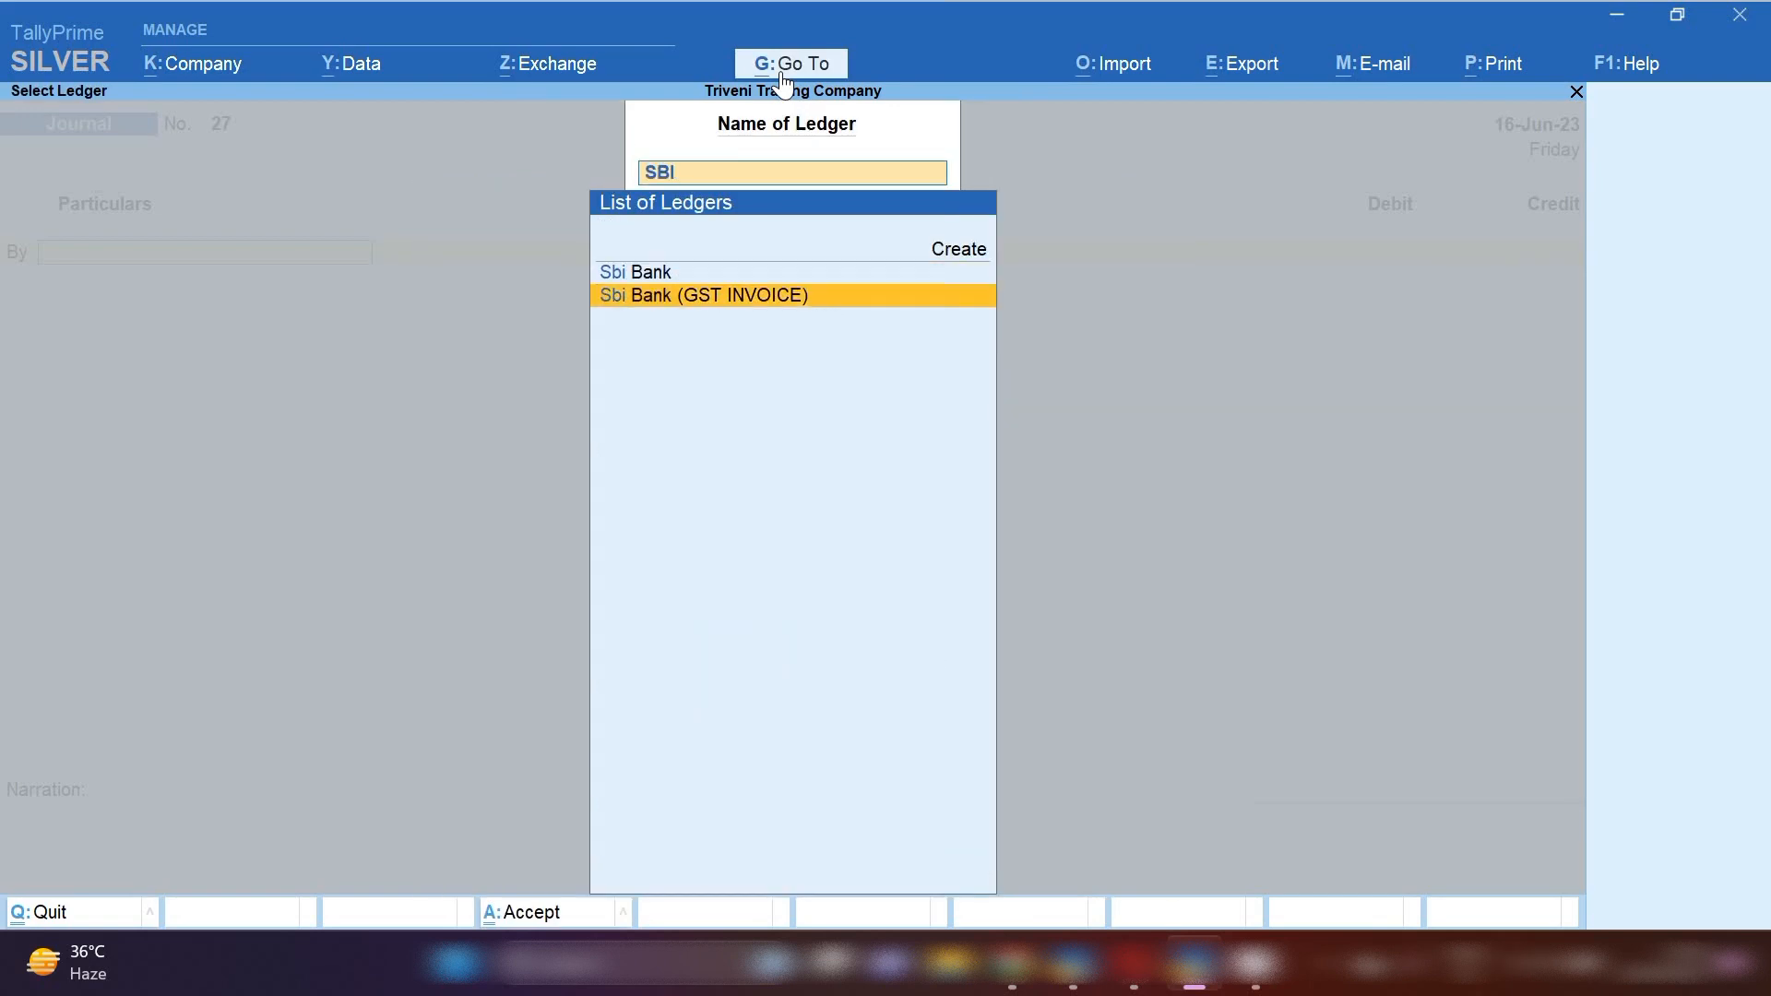
key(Return)
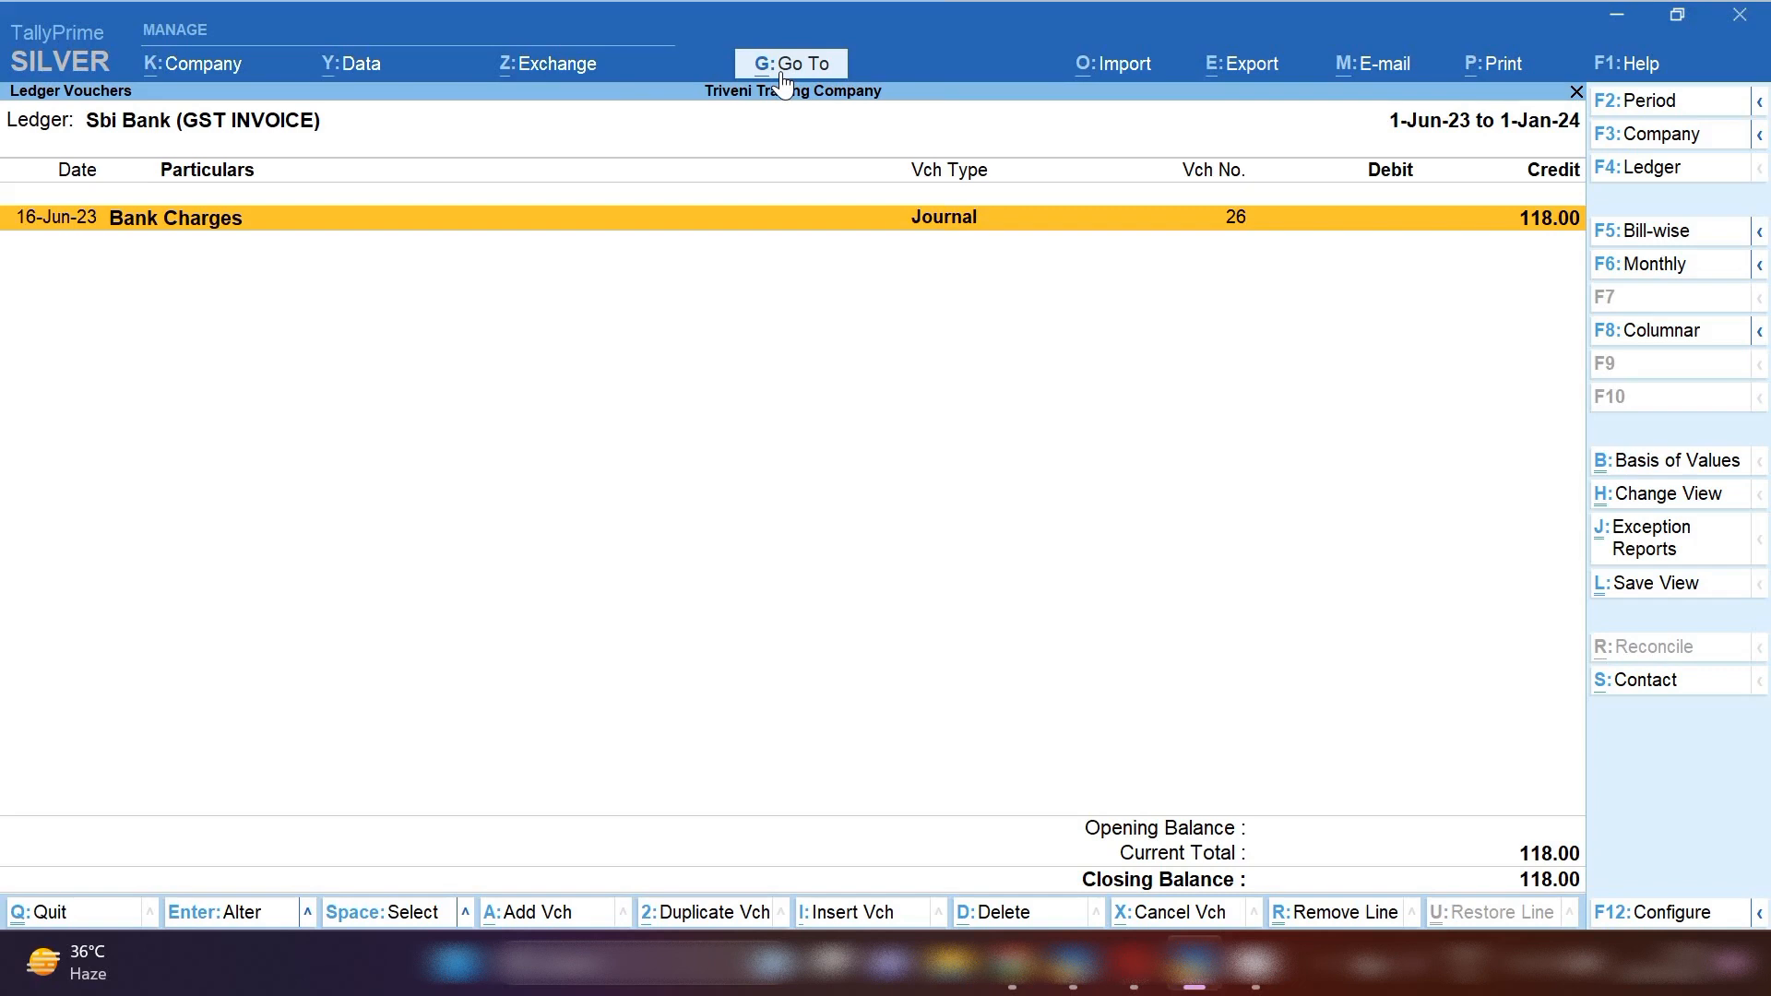
key(space)
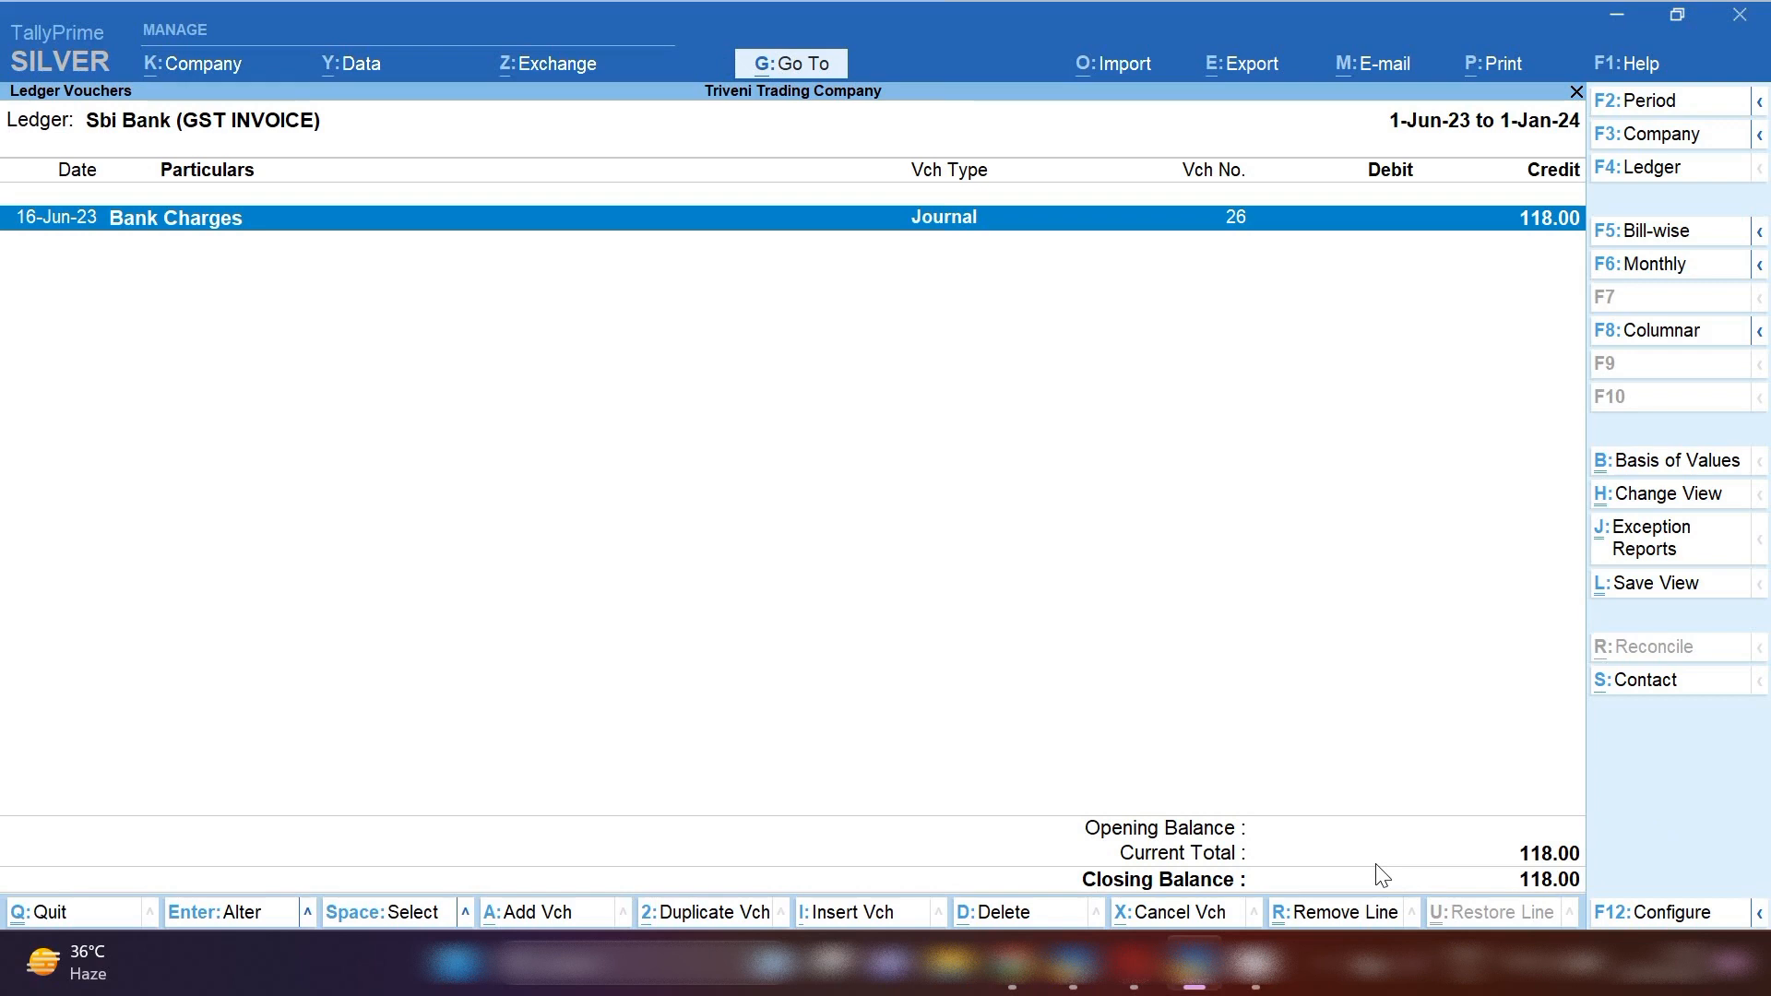
Step: Add a payment voucher from the ledger report and debit Sbi Bank (GST INVOICE) with 118
key(alt+a)
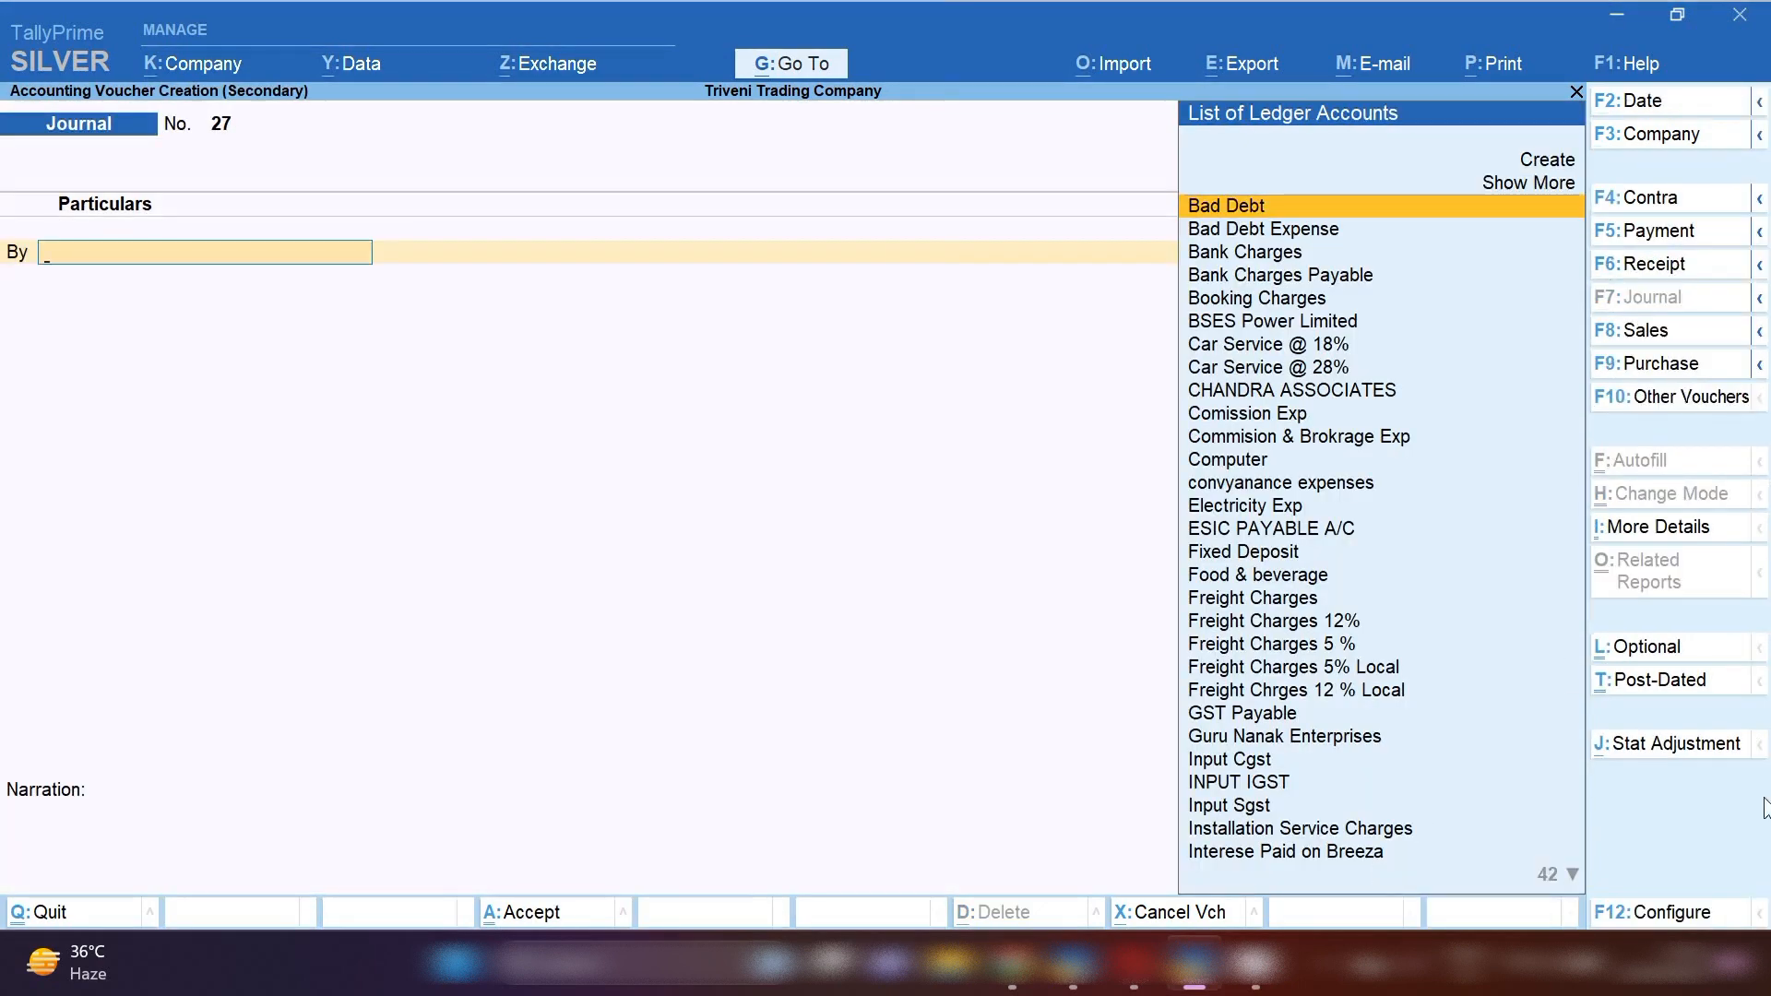
click(1720, 243)
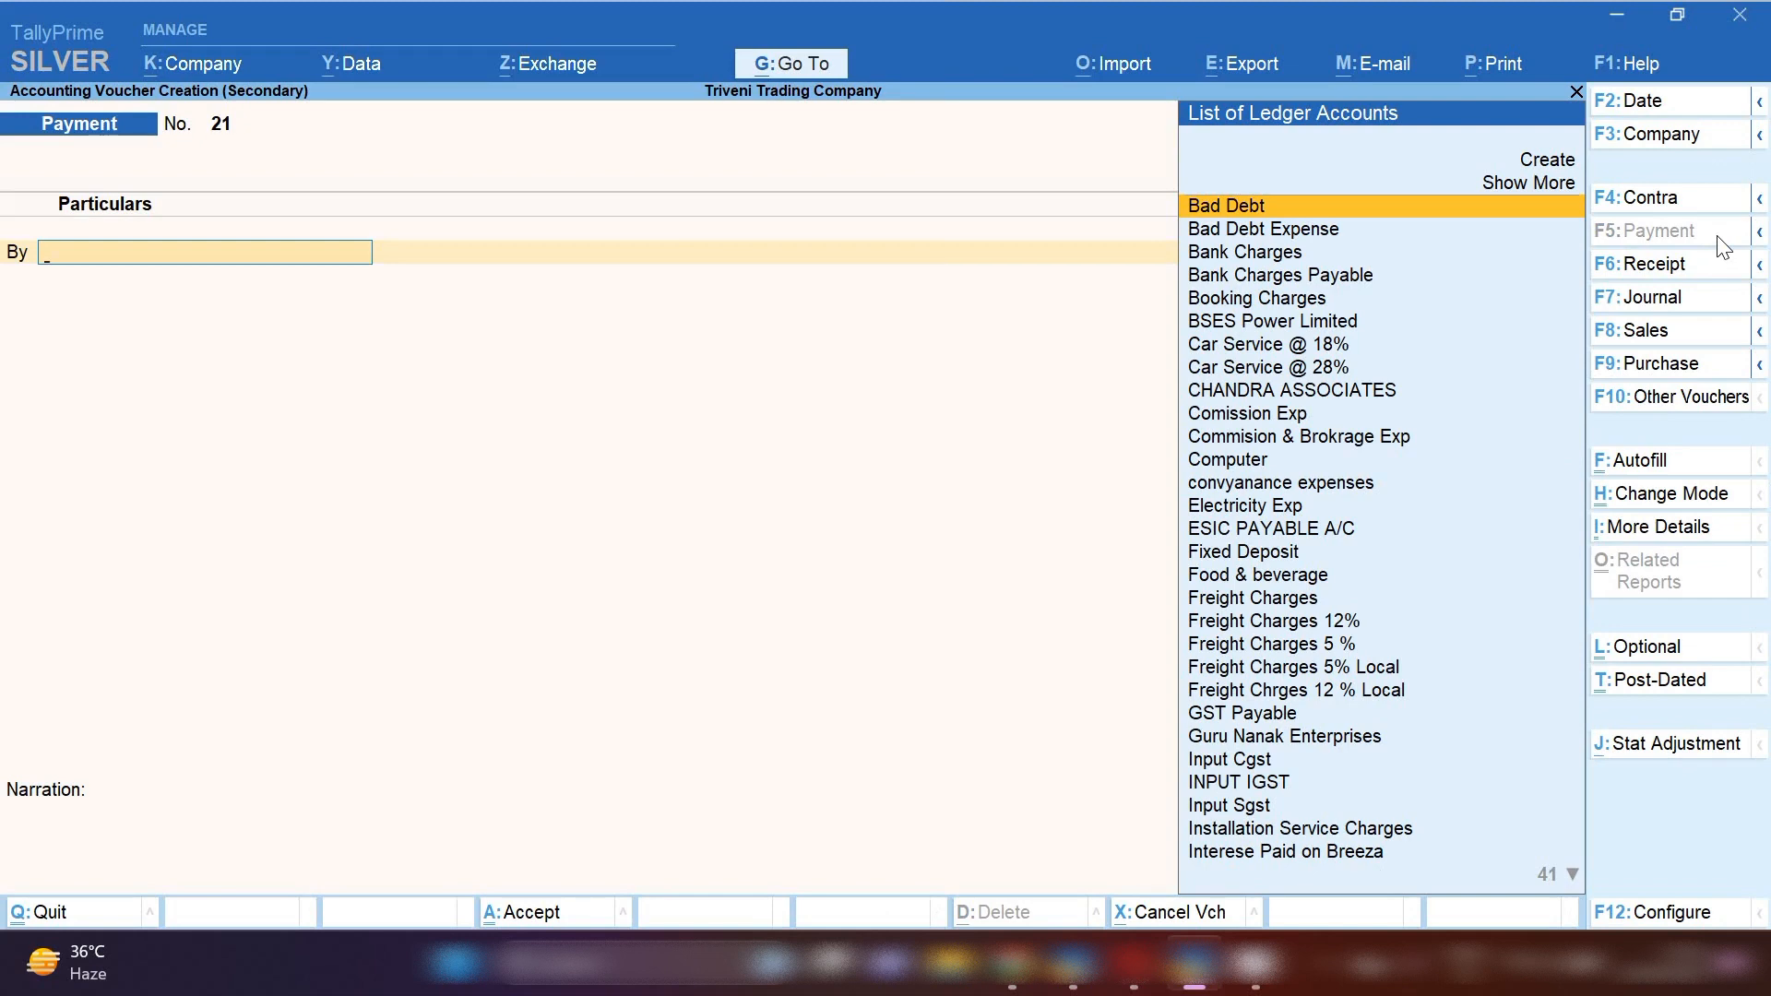
text(SBI)
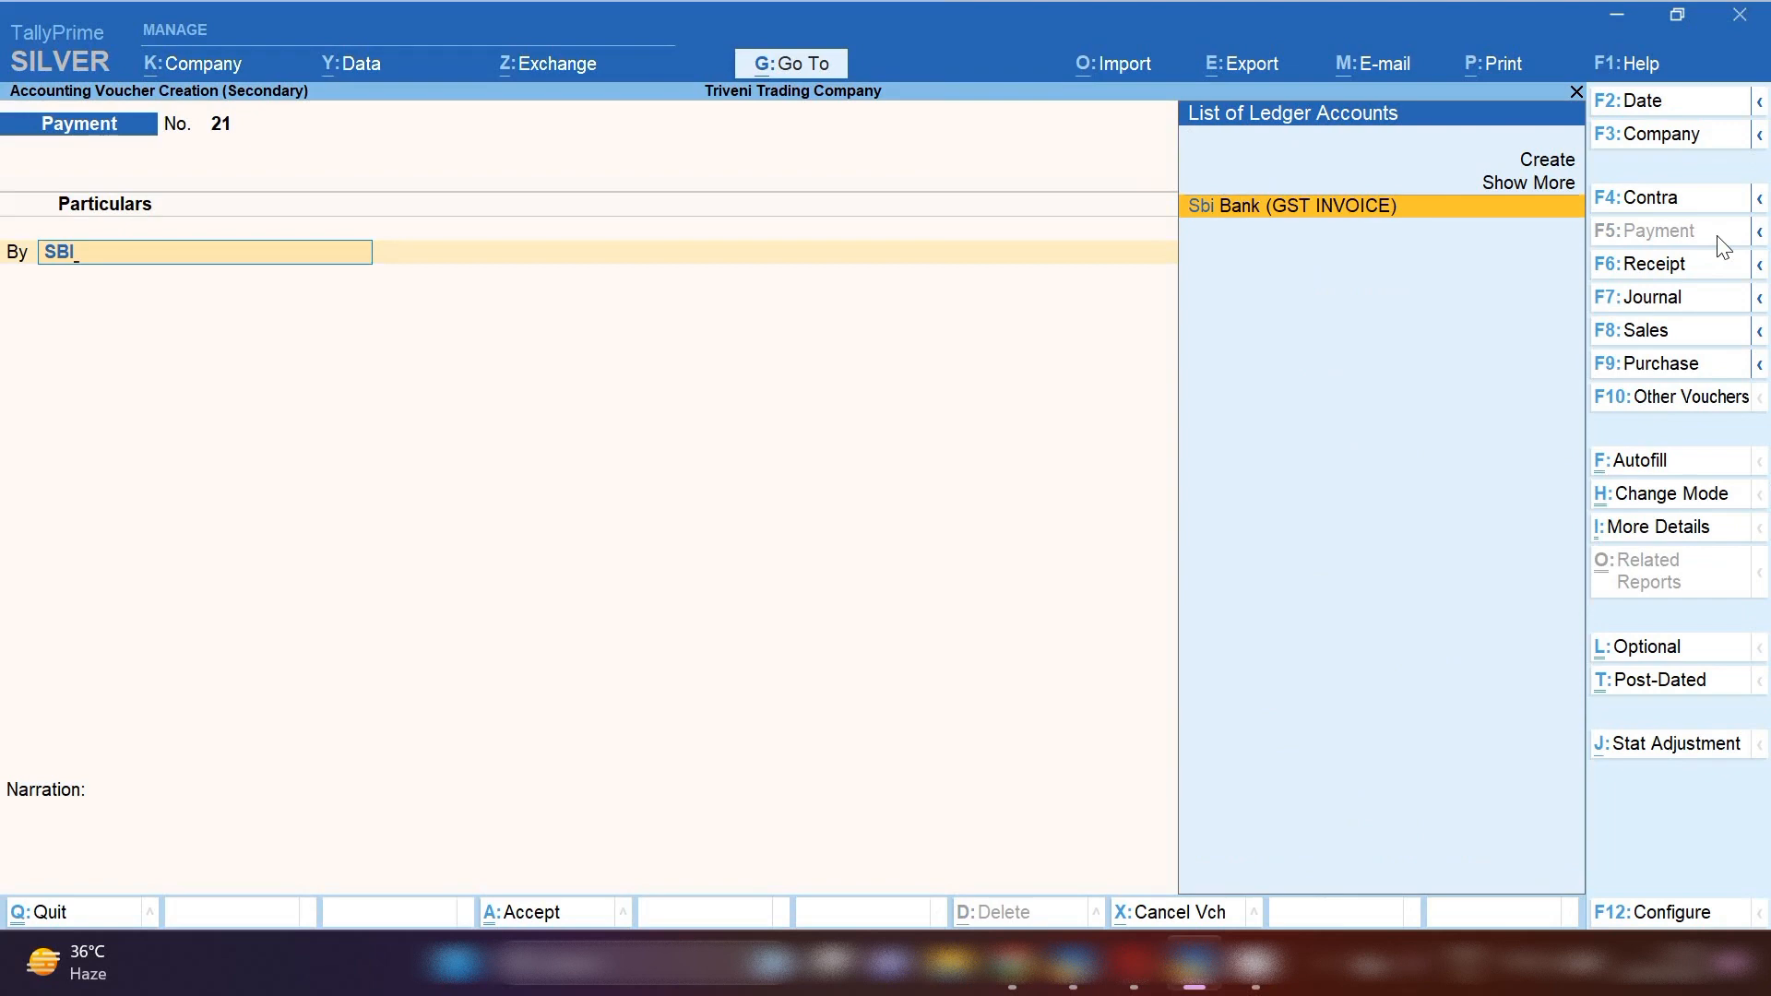
key(Return)
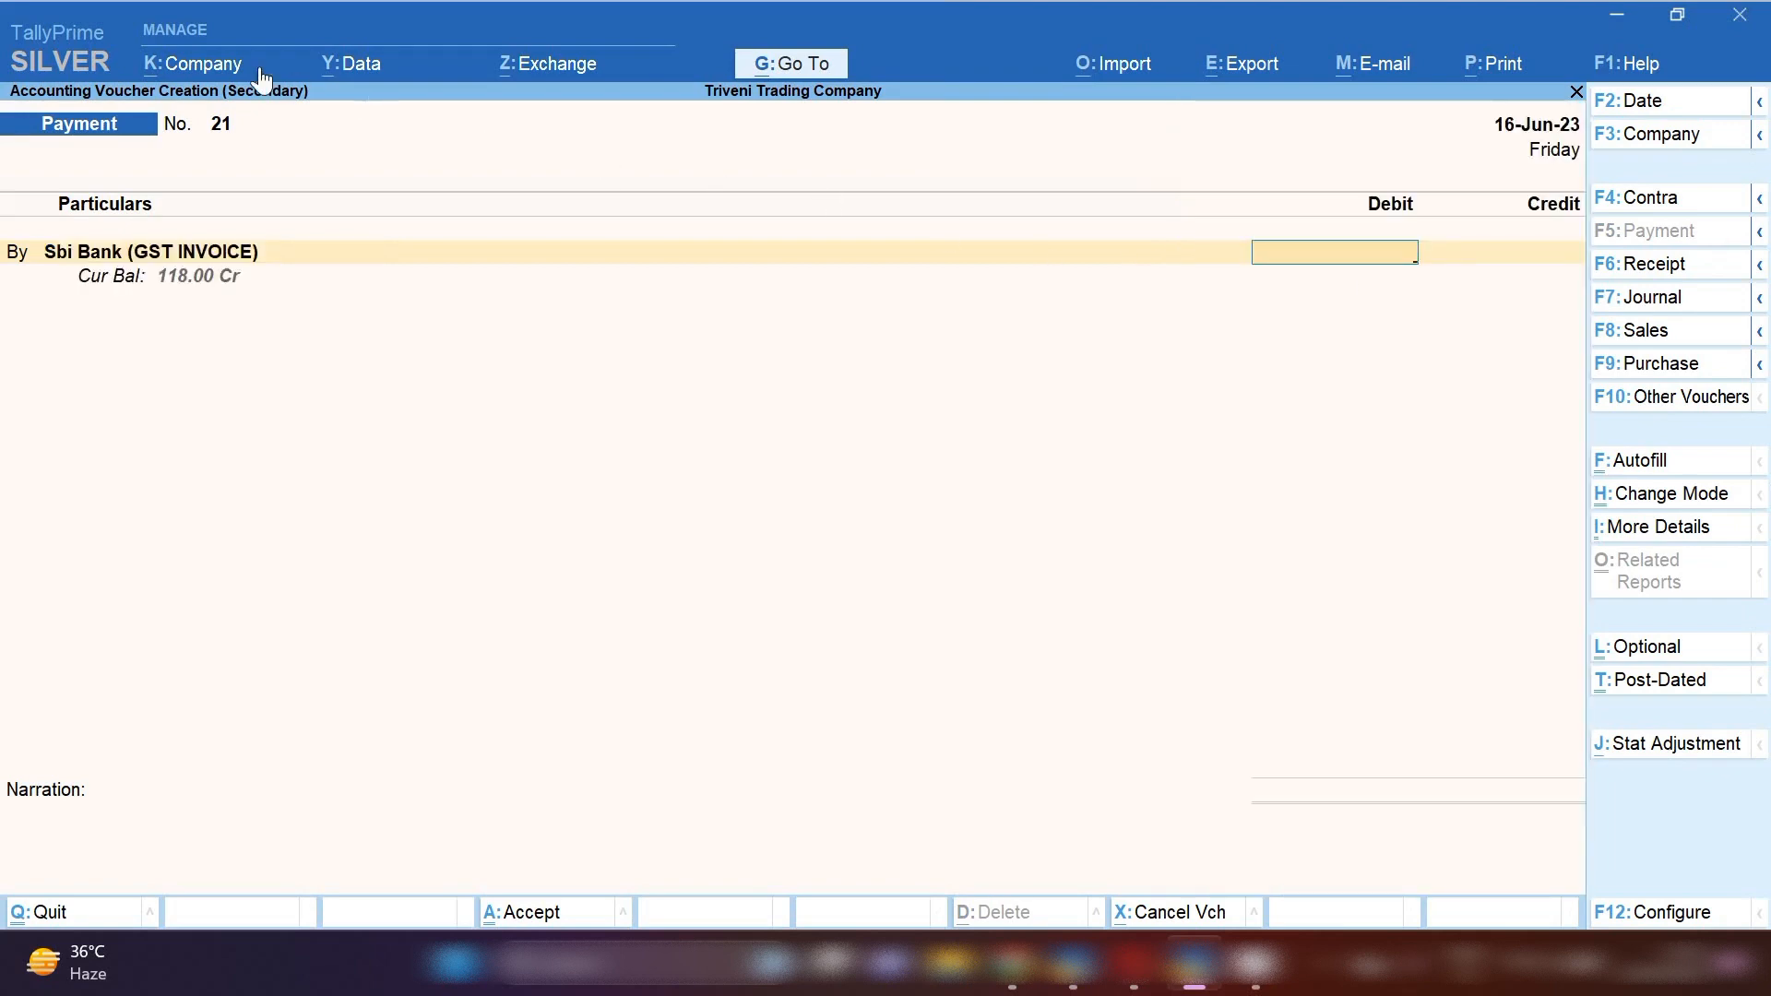
text(118)
key(Return)
Step: Allocate the debit as Agst Ref to pending bill 26 and choose Sbi Bank as the credit ledger
key(Return)
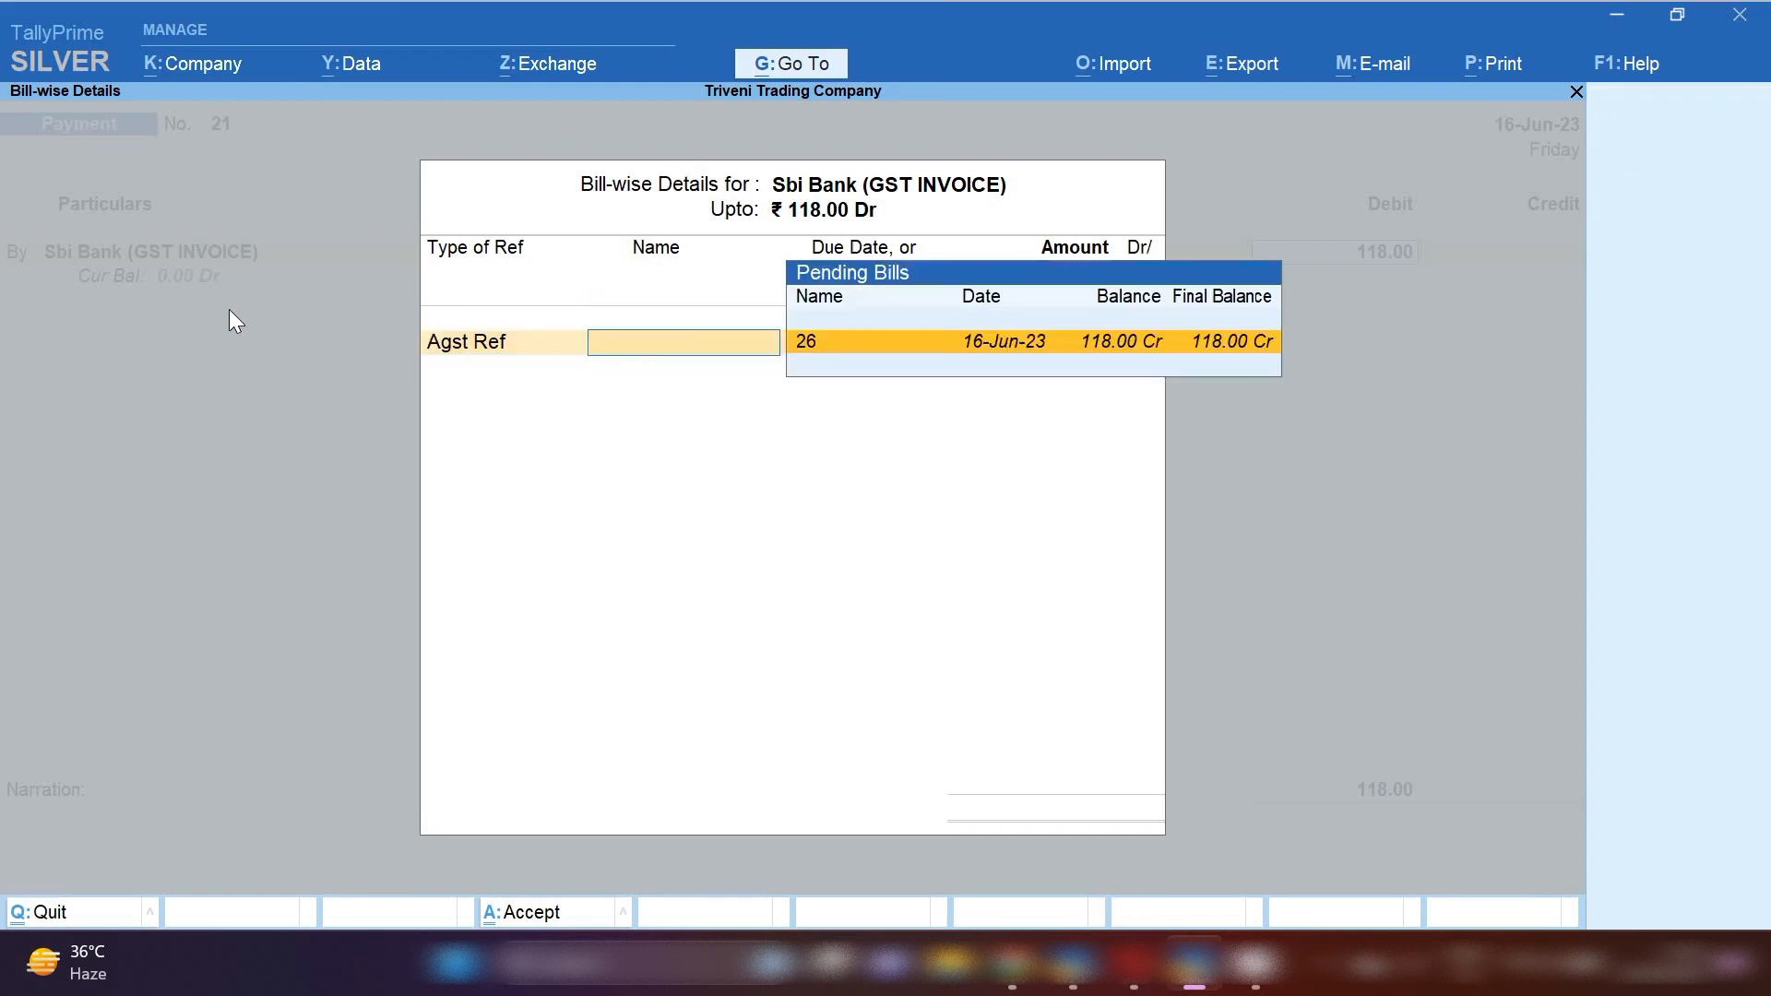
key(Return)
key(Return)
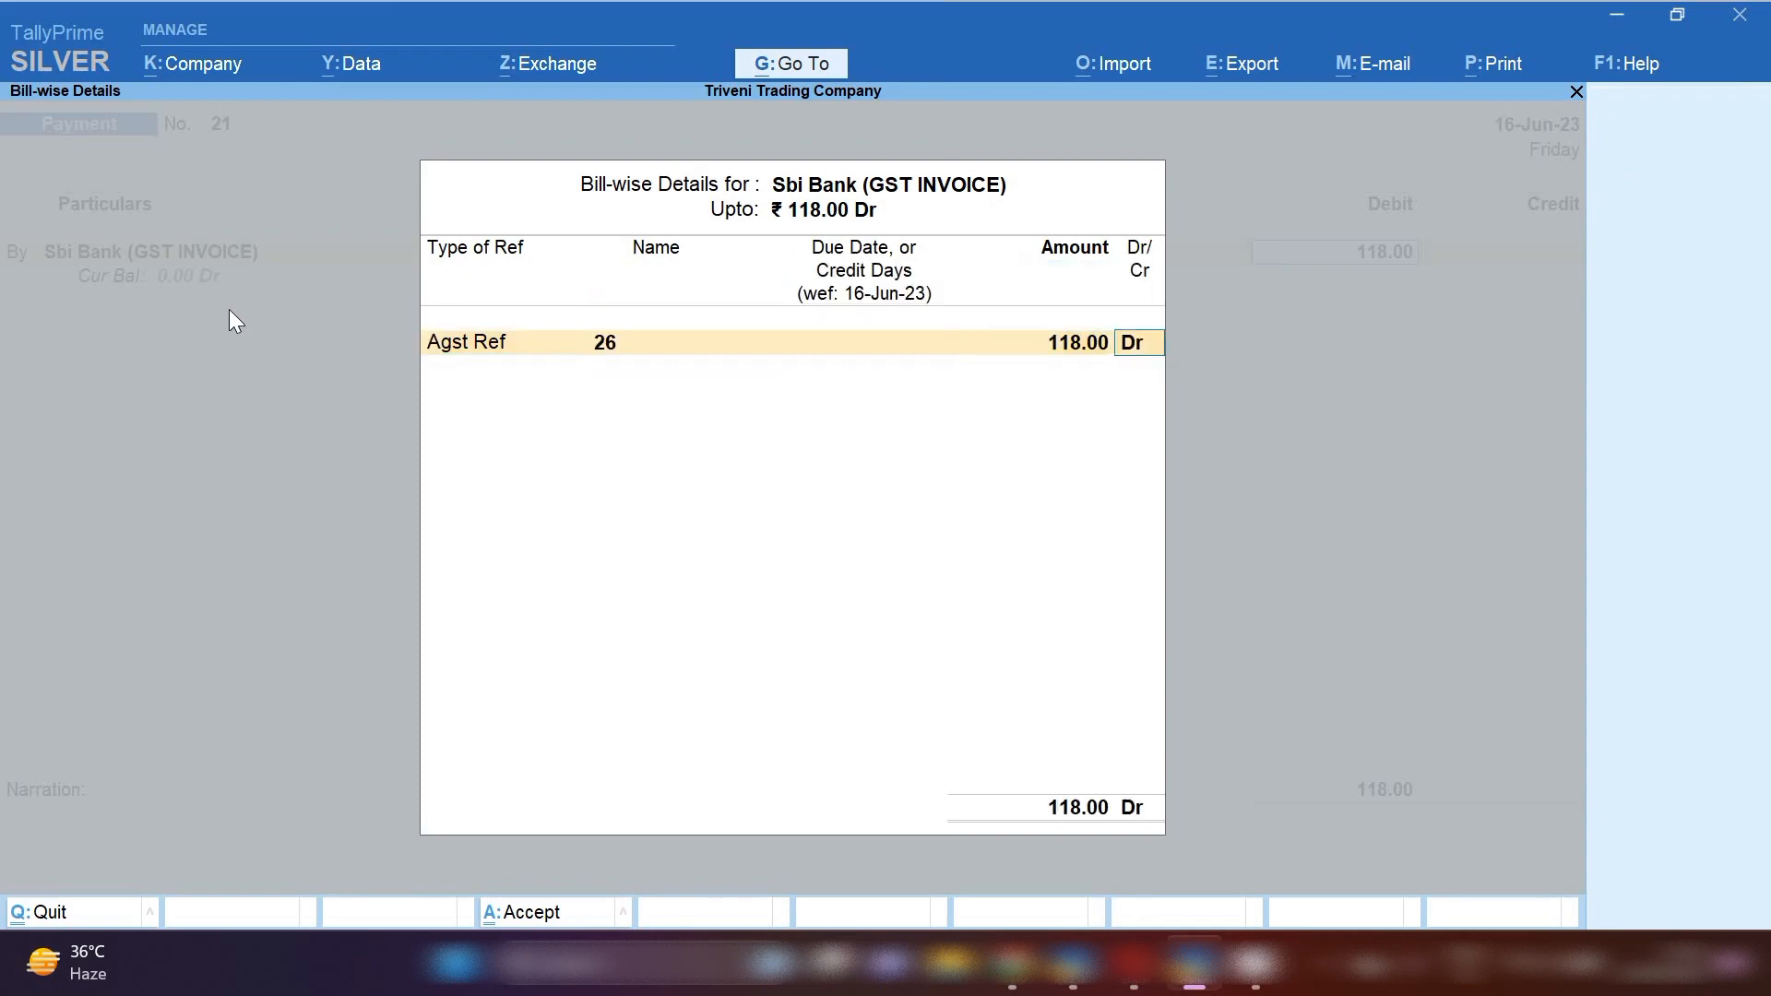
key(Return)
text(SBI)
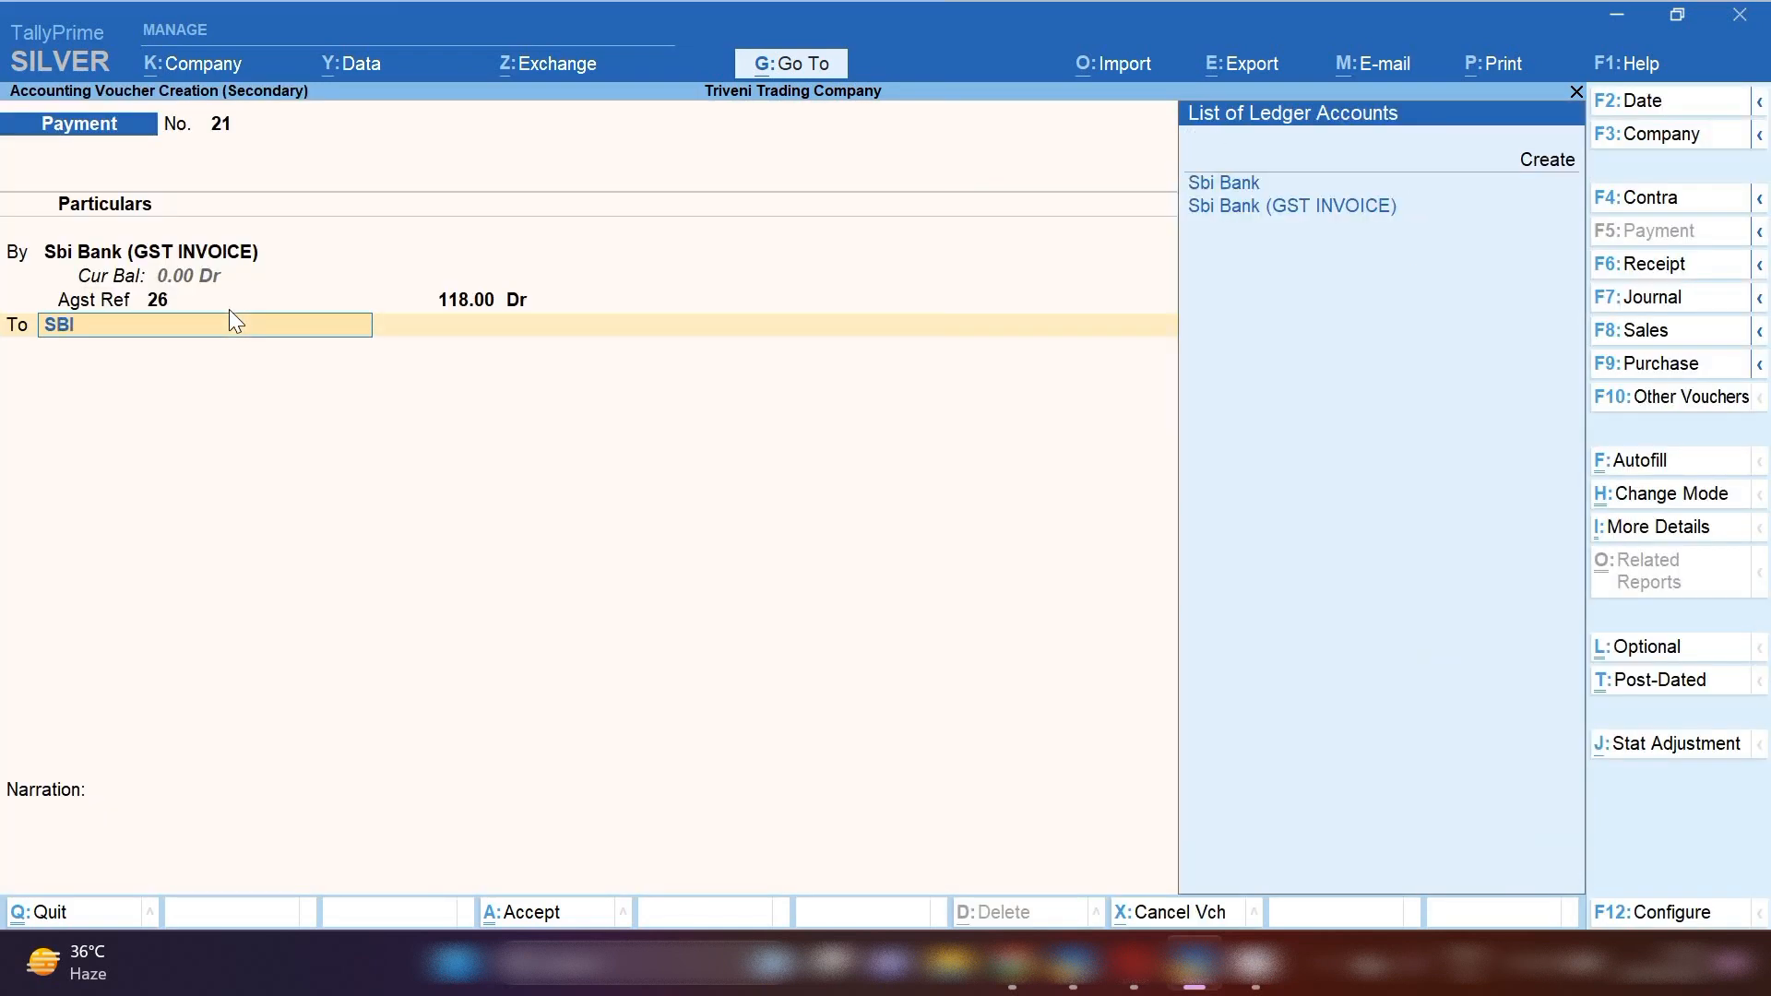
key(Return)
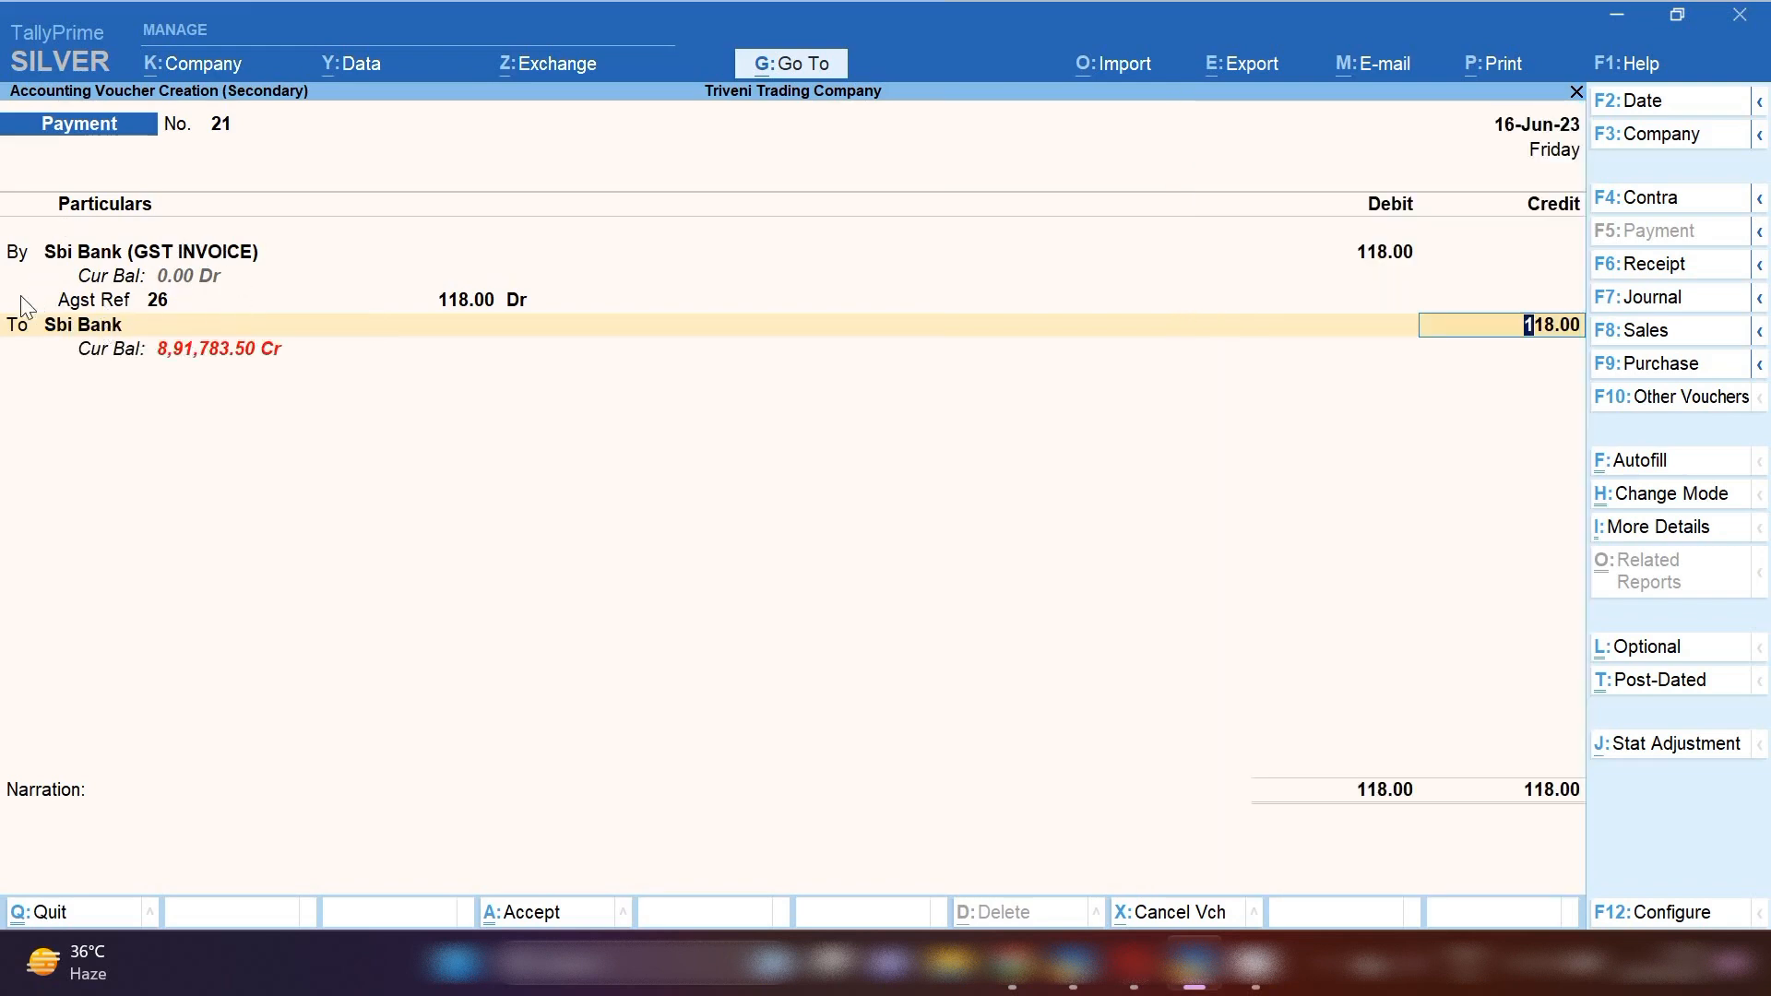
Step: Add the narration "BEING BANK CHARGES PAID FOR THE MONTH OF JUNE", save the payment voucher and select its entry in the ledger report
click(85, 845)
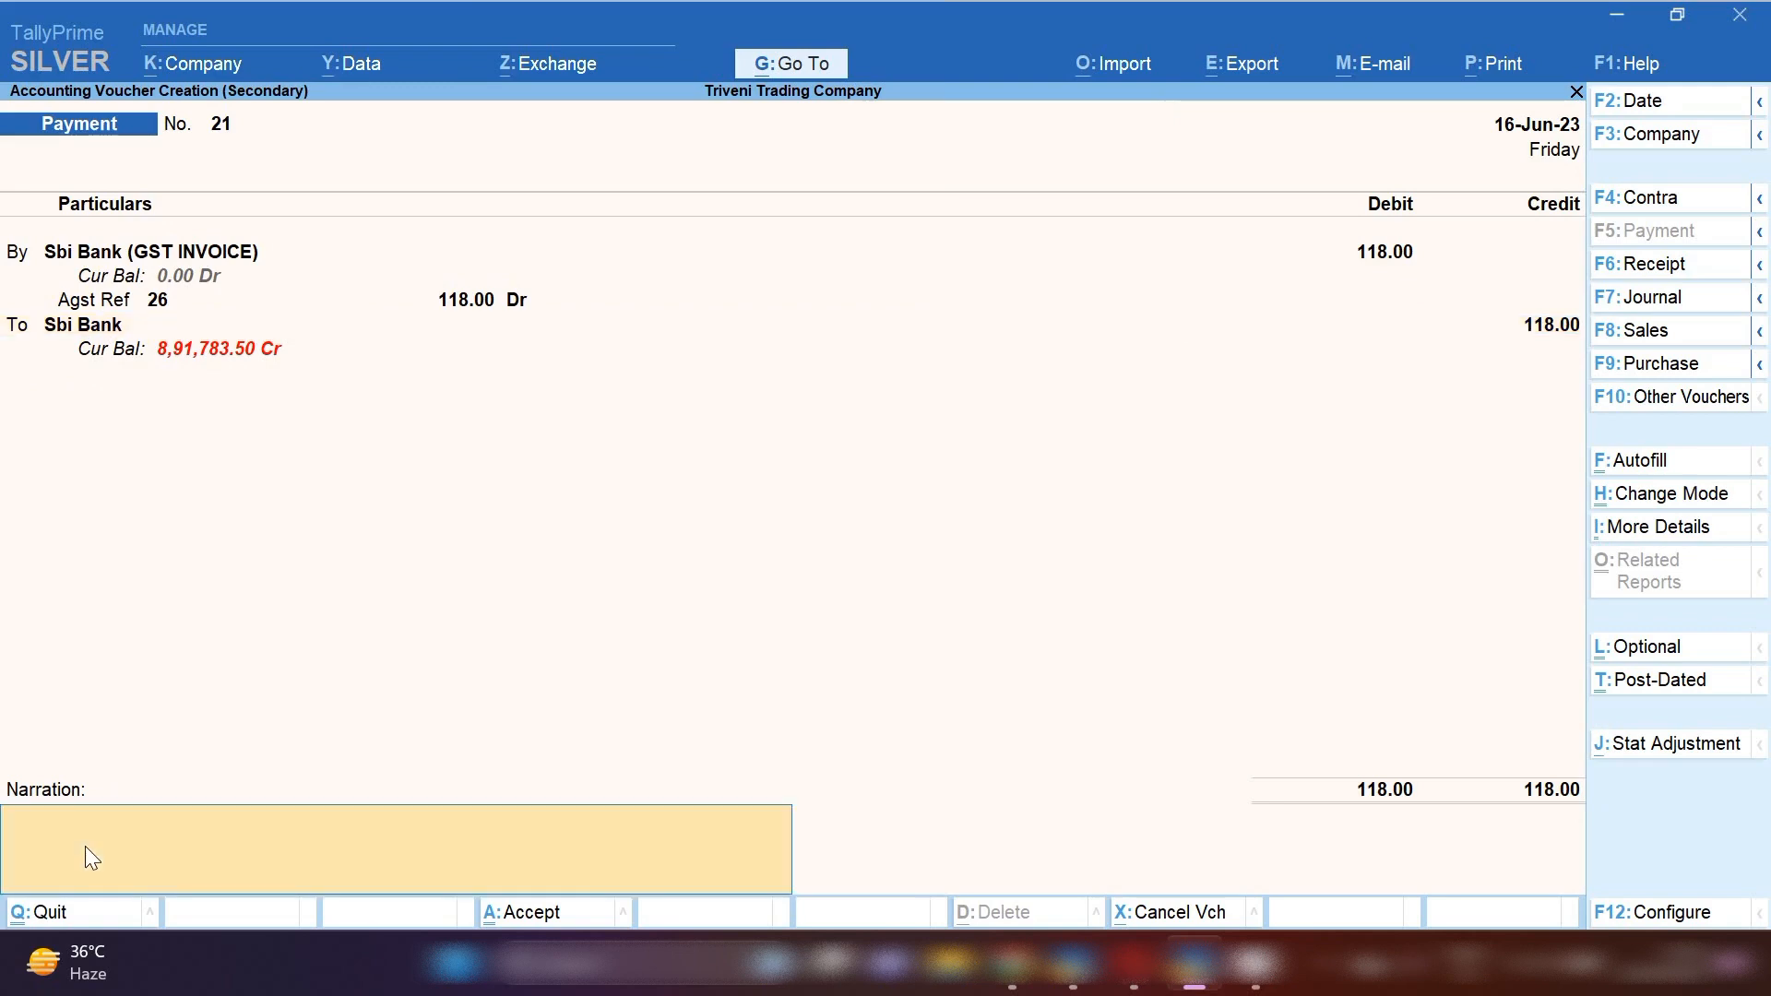
text(BEING BANK CHARGES P)
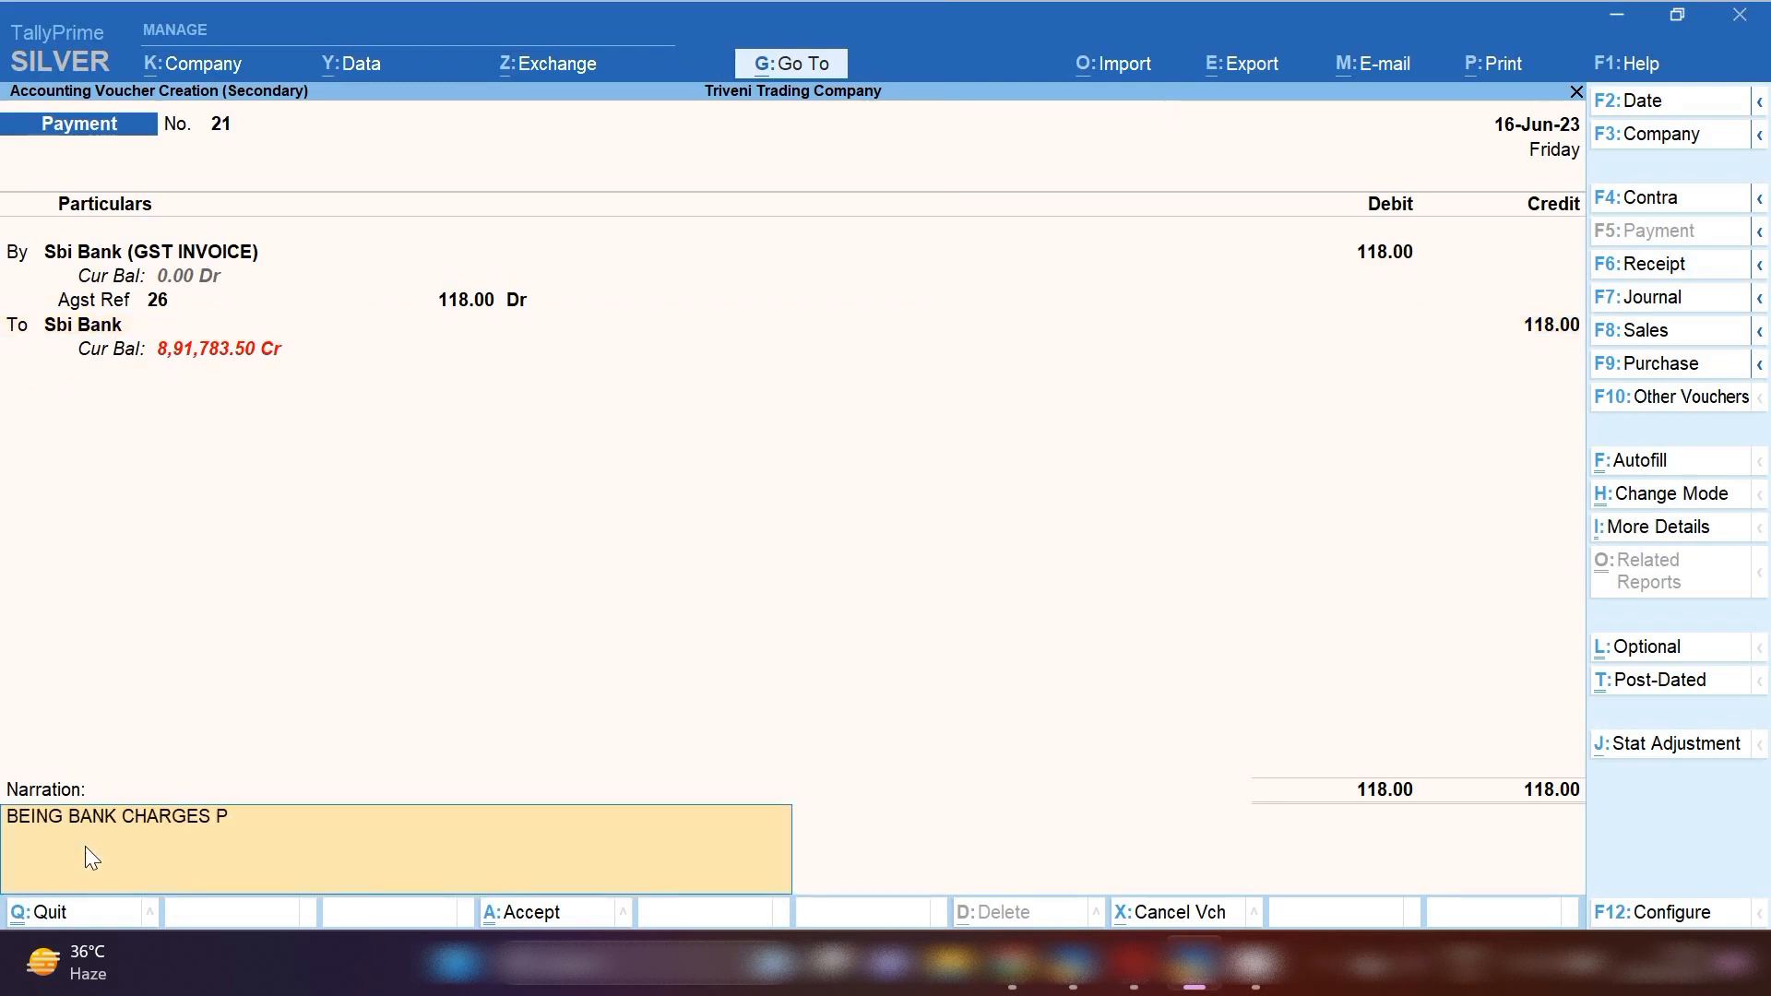
text(AID FOR THE MONTH OF)
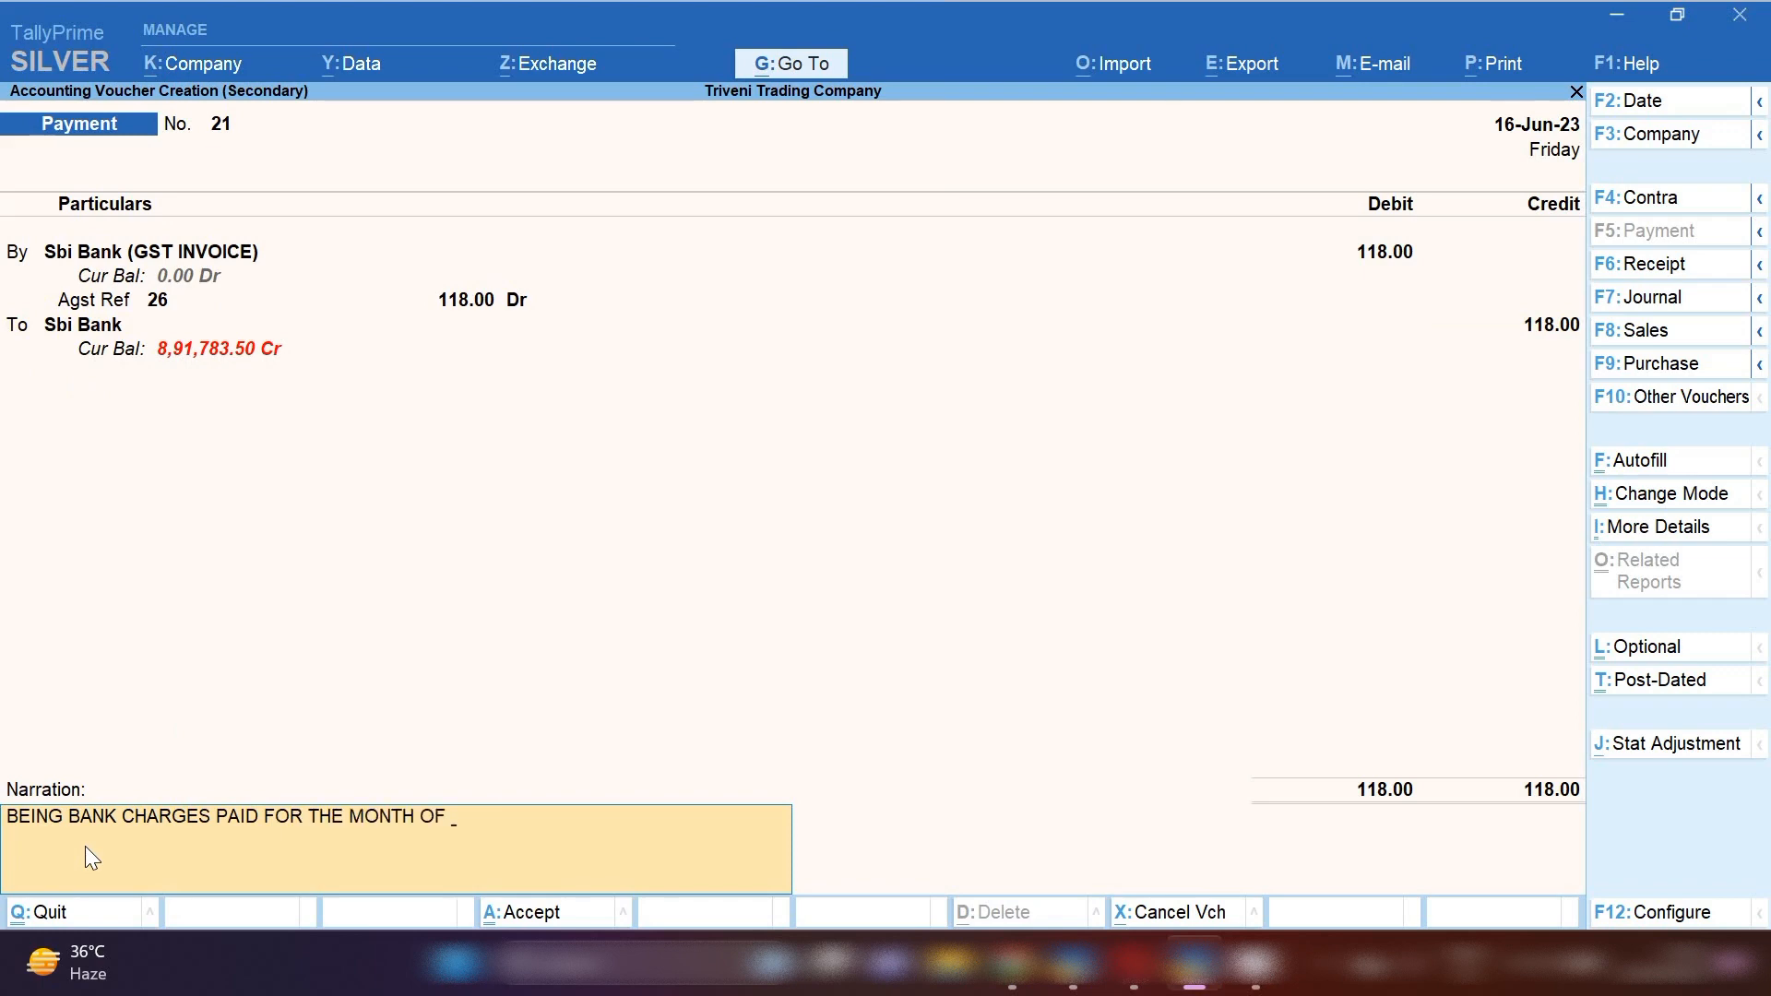
text( JUNE)
key(Return)
key(Return)
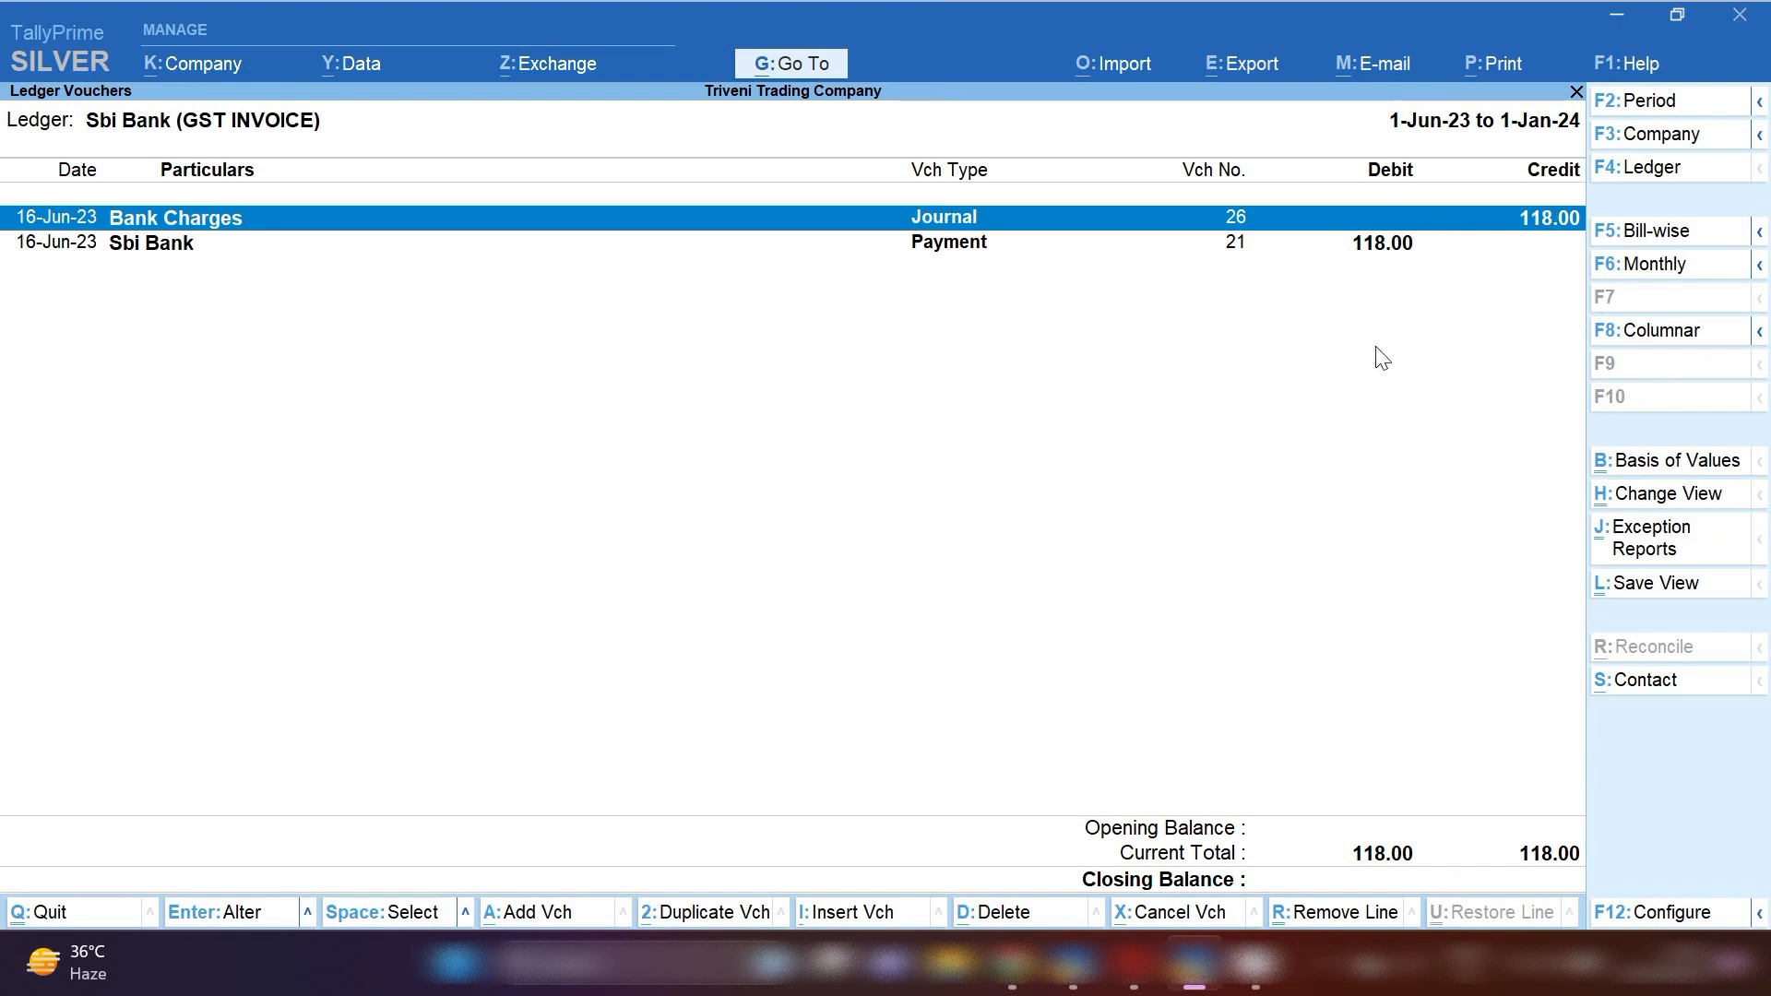
key(Down)
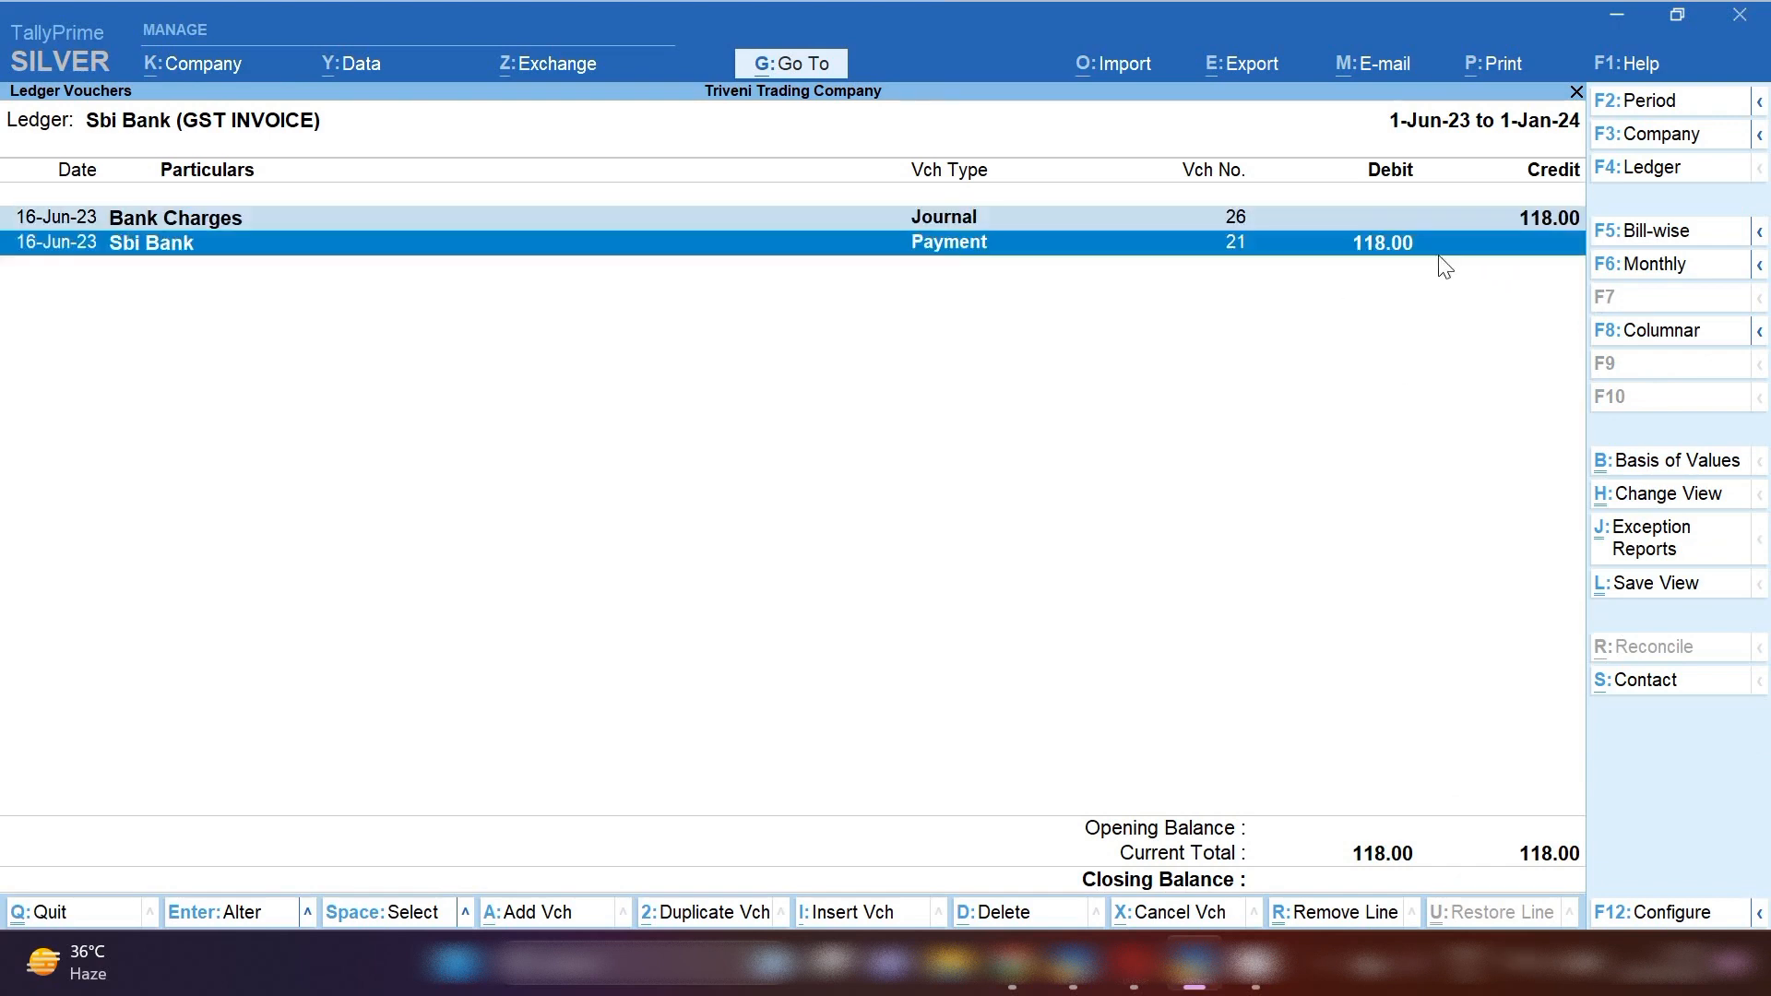